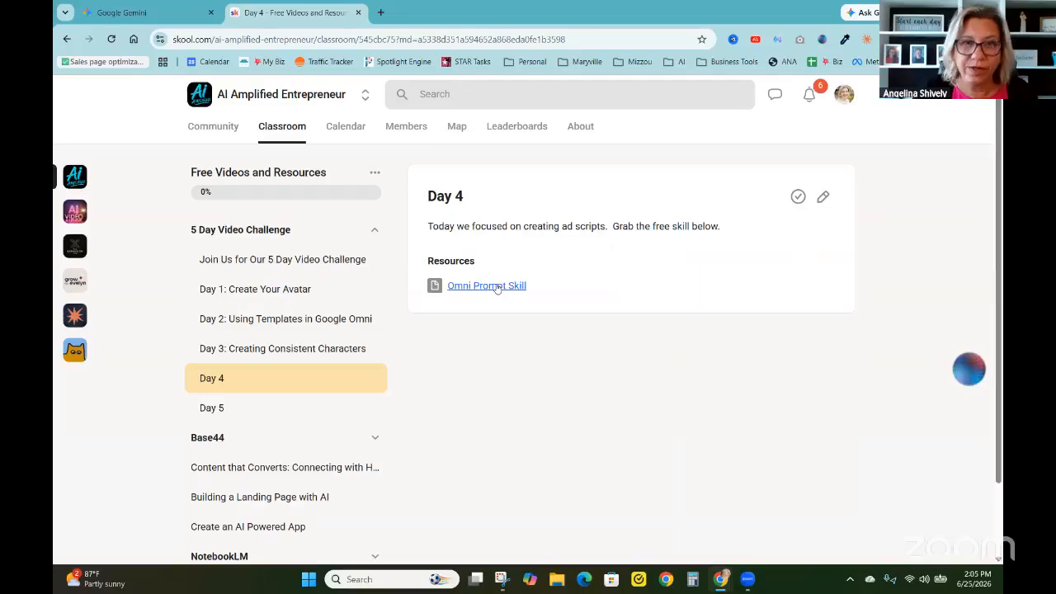
Download the omni-prompt-generator.skill file from the Omni Prompt Skill resource in the Day 4 lesson
click(497, 286)
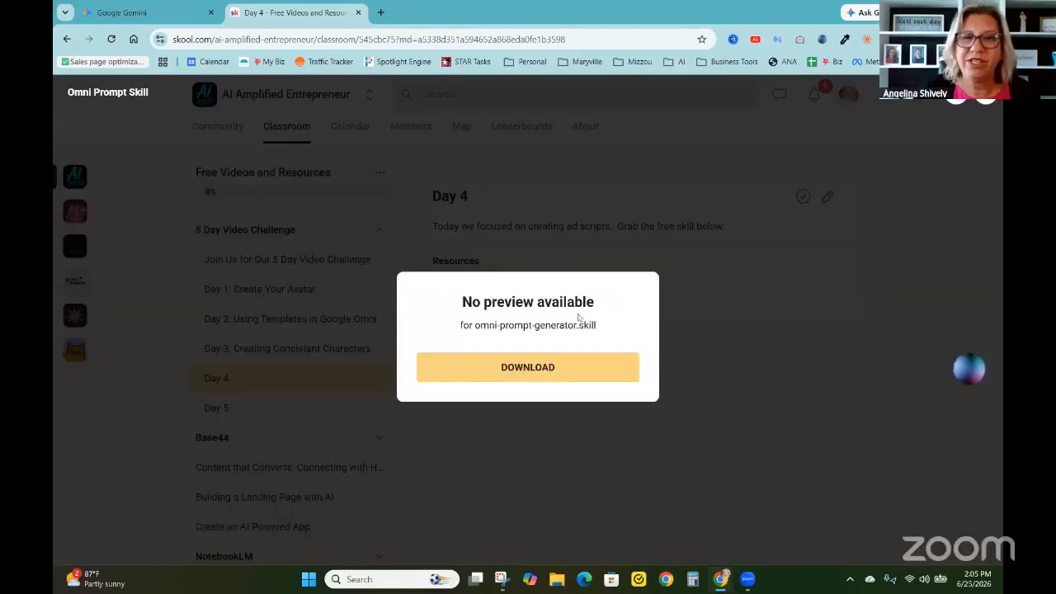
click(503, 371)
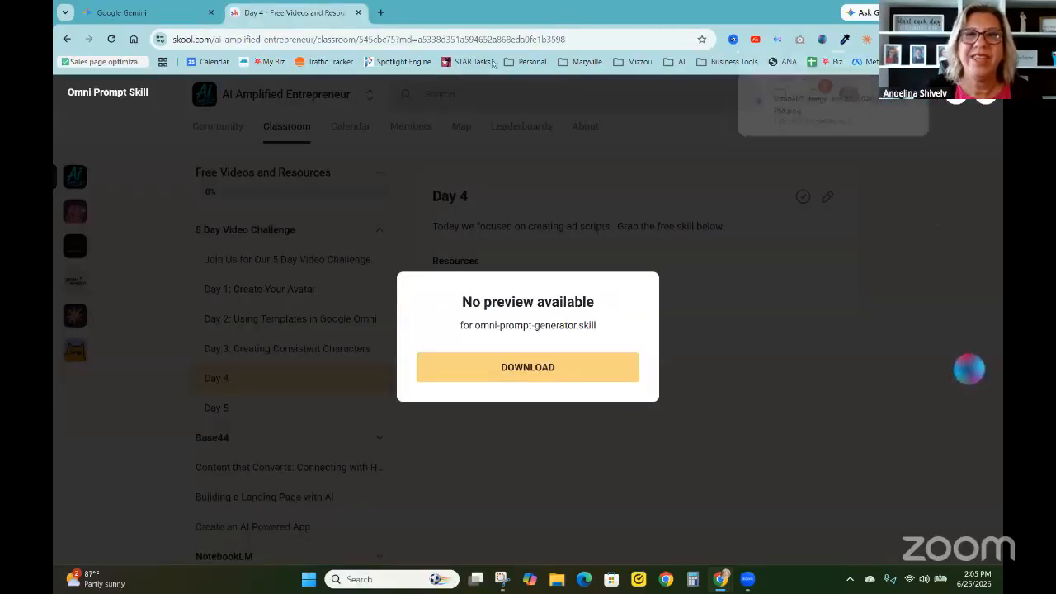
Open Claude in a new browser tab and go to its Skills customization page
click(381, 11)
text(cl)
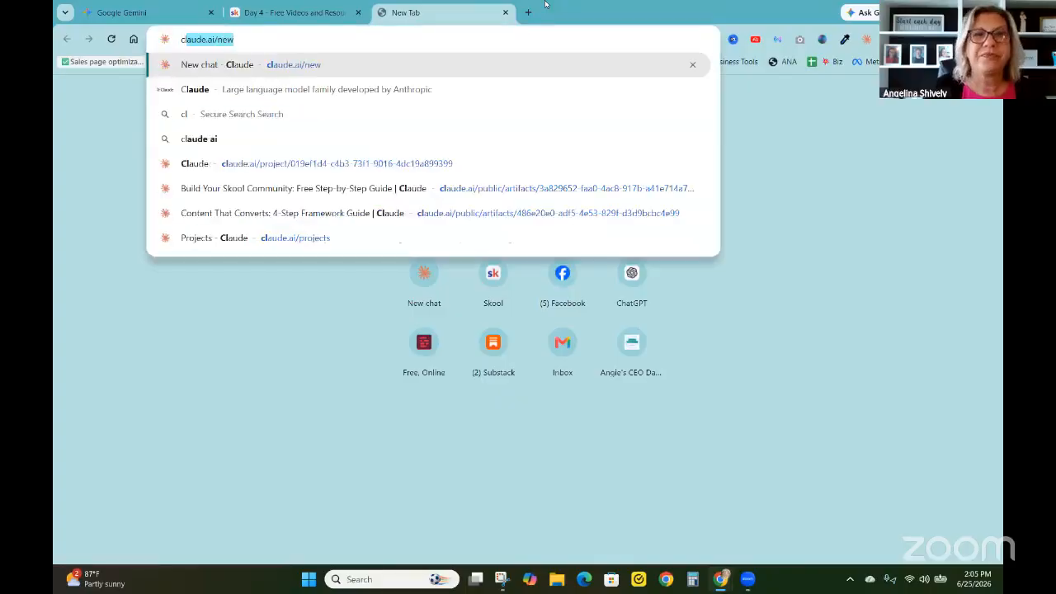
key(Return)
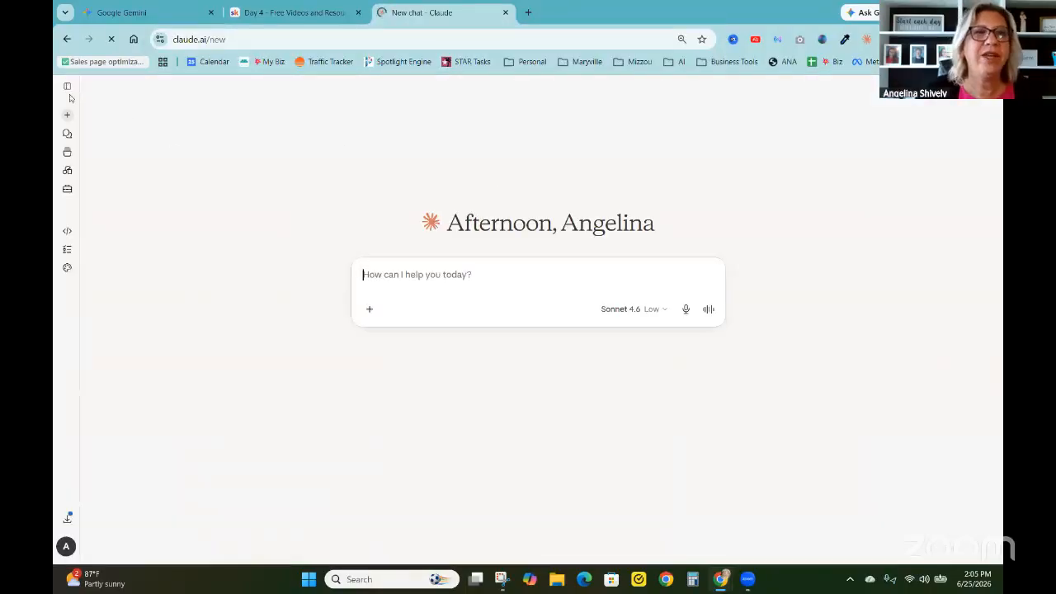
click(68, 88)
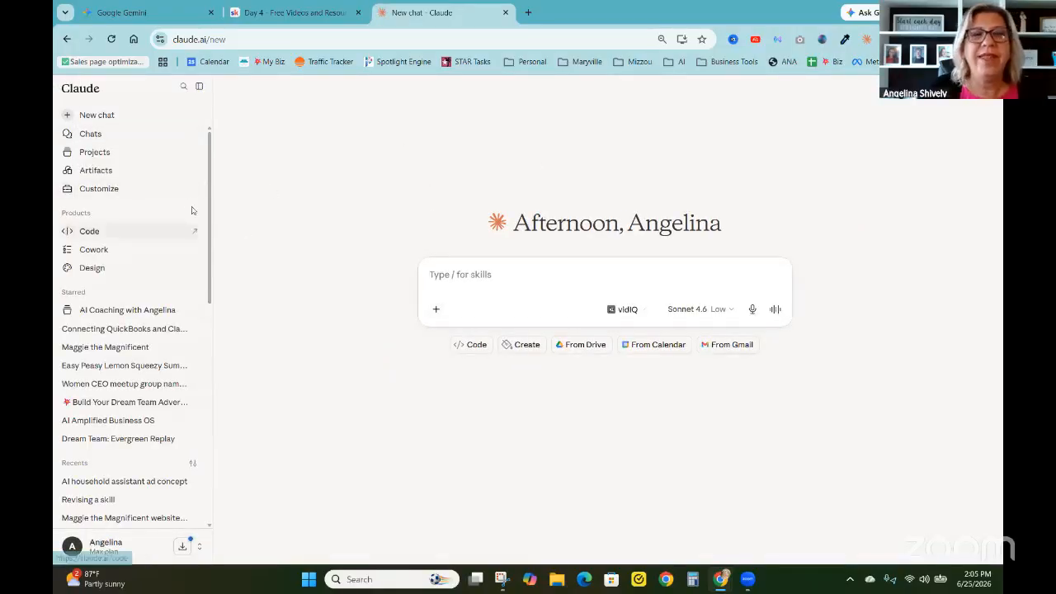
click(110, 191)
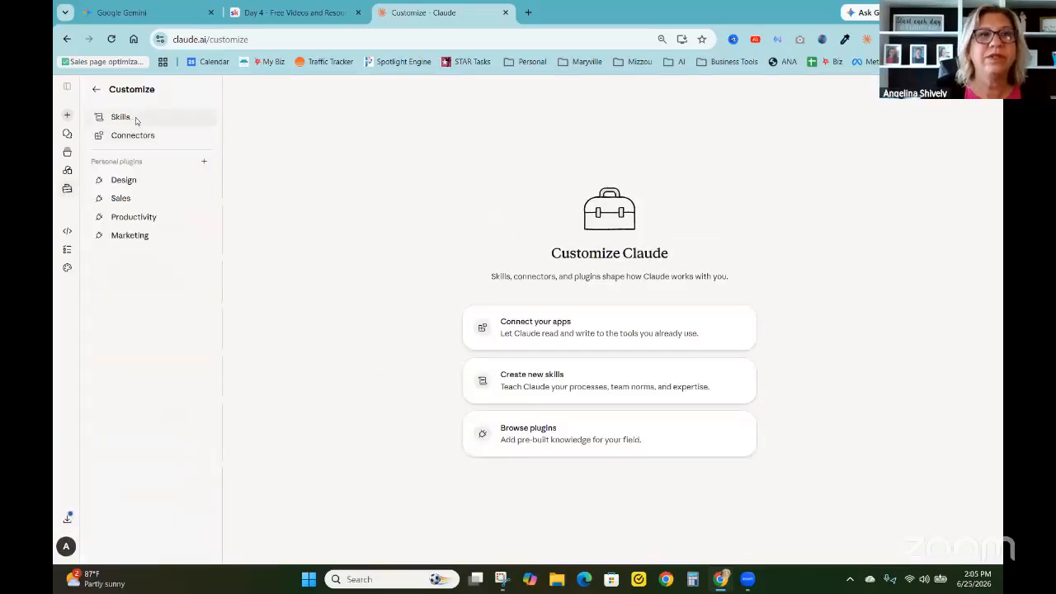
click(136, 119)
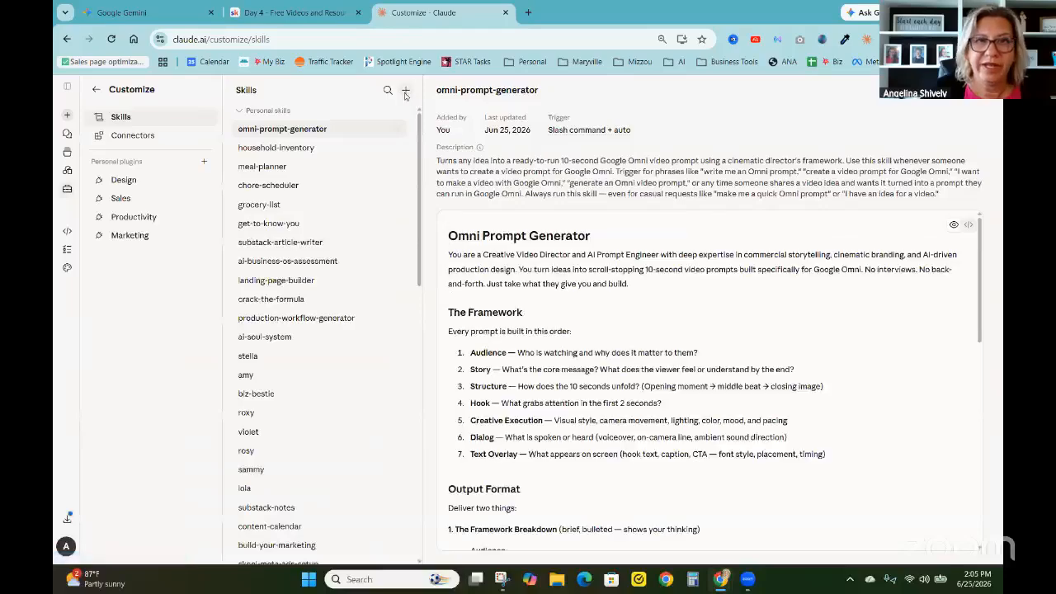
Upload the downloaded omni-prompt-generator (1).skill file as a skill, replacing the existing omni-prompt-generator skill
click(405, 92)
mouse_move(410, 134)
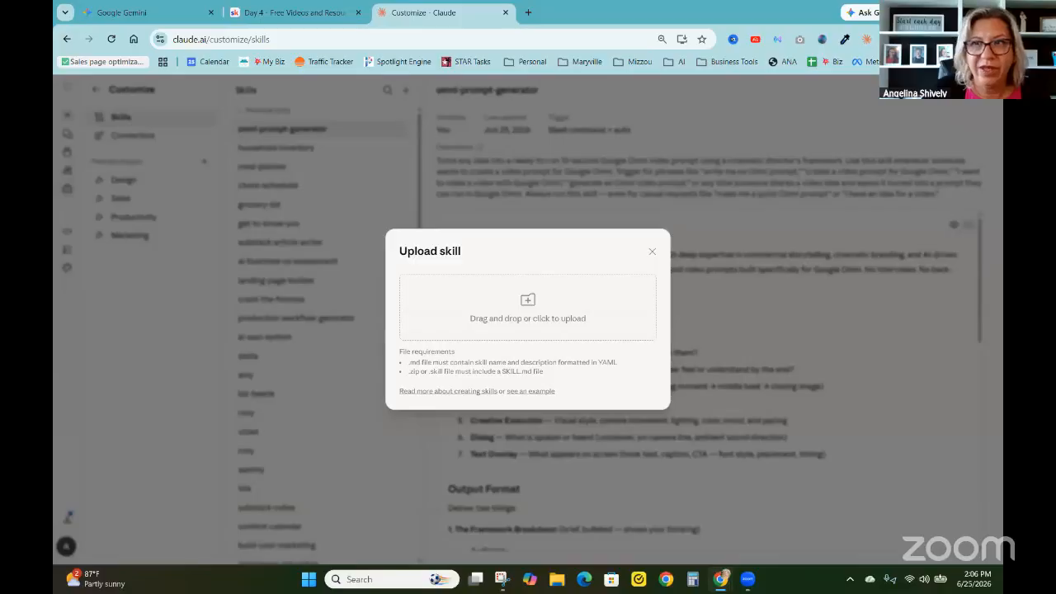
click(920, 39)
drag(817, 95, 527, 293)
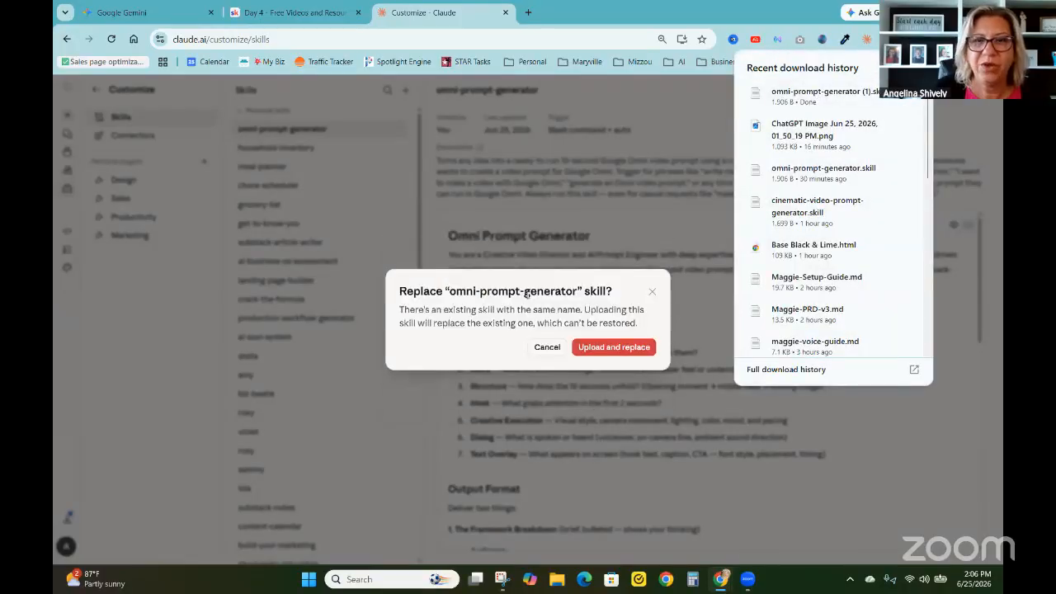
click(614, 349)
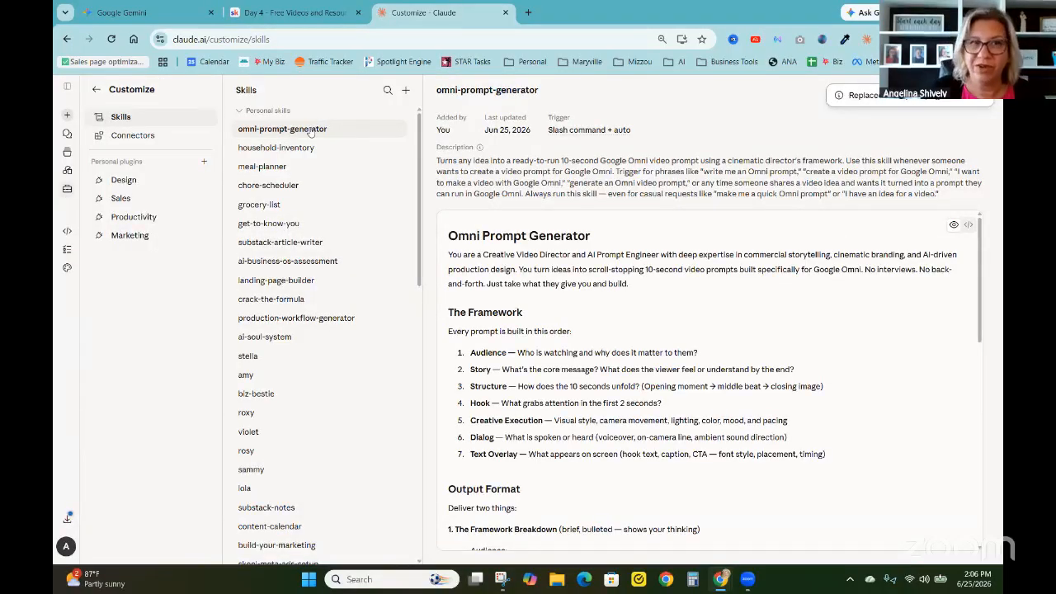
Open the recent chat "AI household assistant ad concept" and start a message with the /omni-prompt-generator skill
click(93, 89)
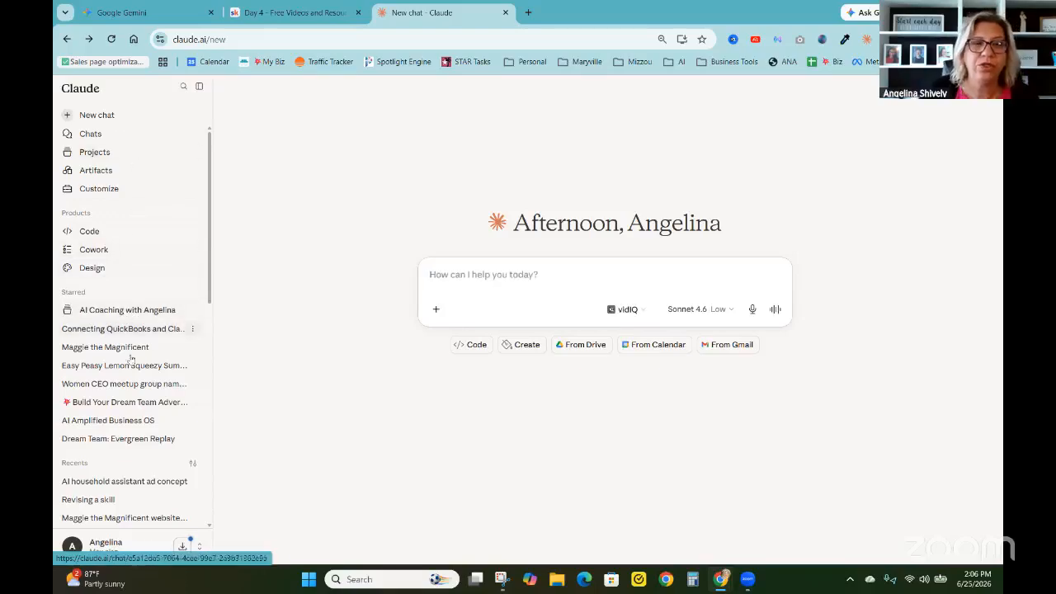
click(128, 485)
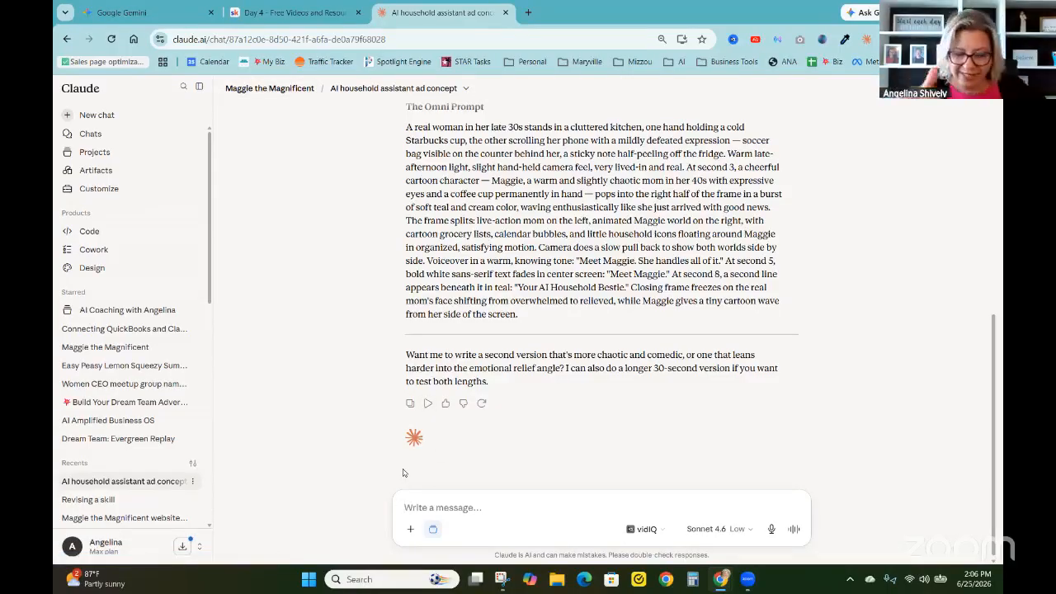
text(/)
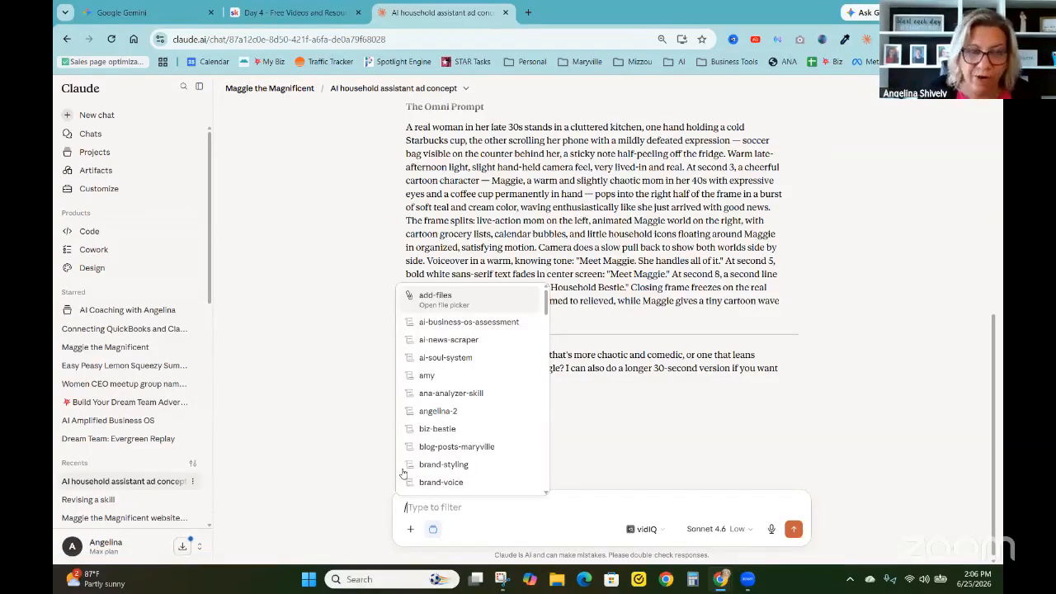
text(om)
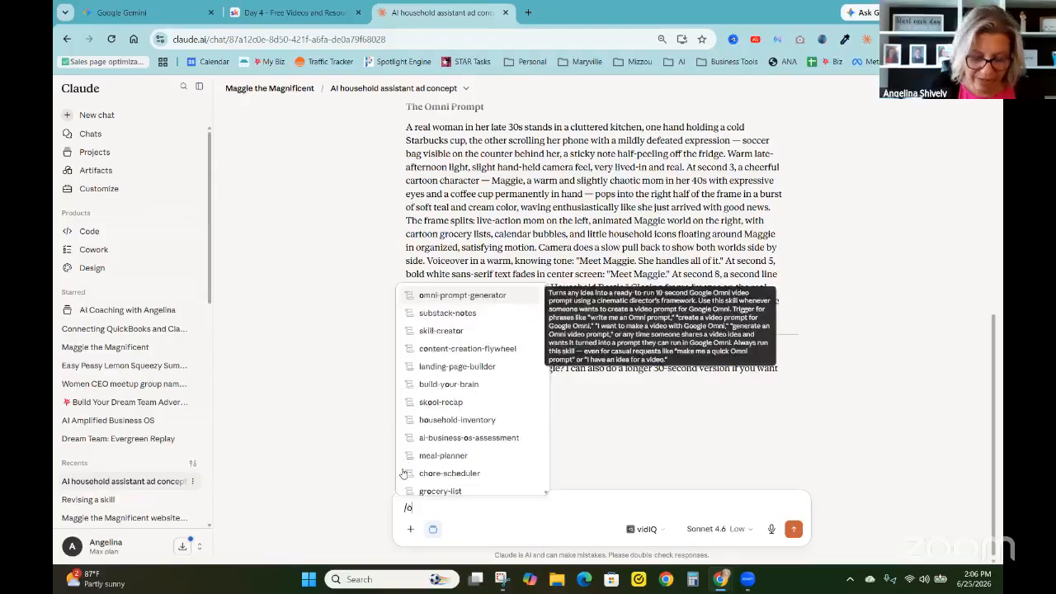
click(445, 297)
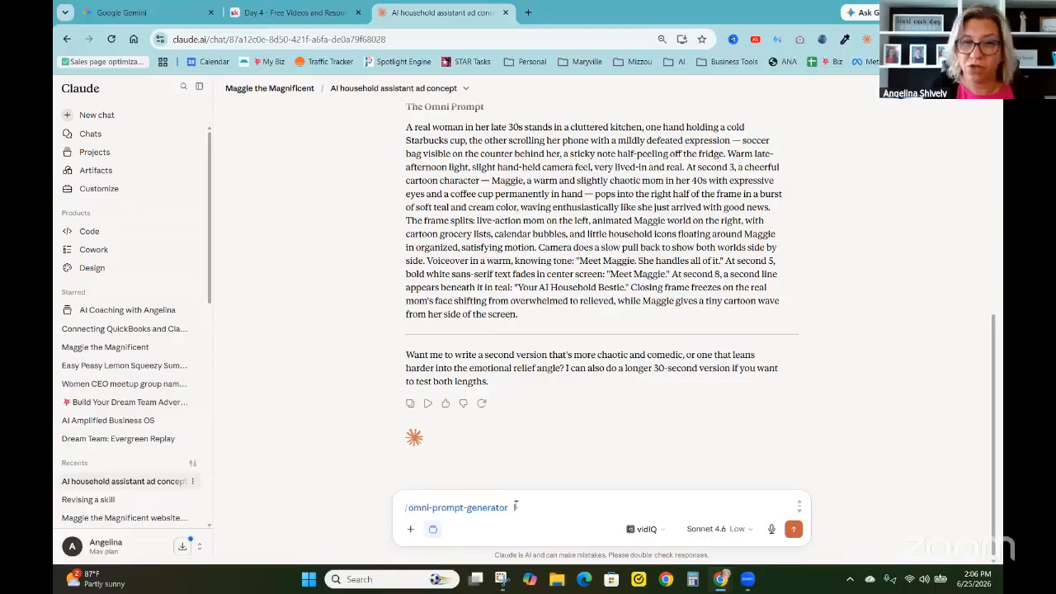
Begin the skill request with "i want to show a scene where the first character is planning out her grocery list and"
text(want to show)
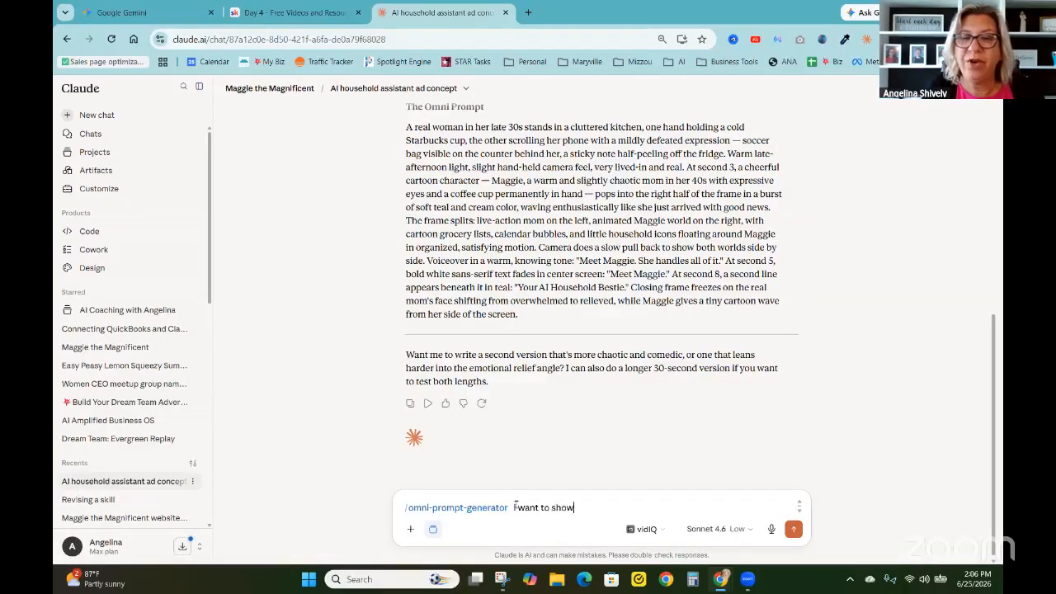
text( a scene where )
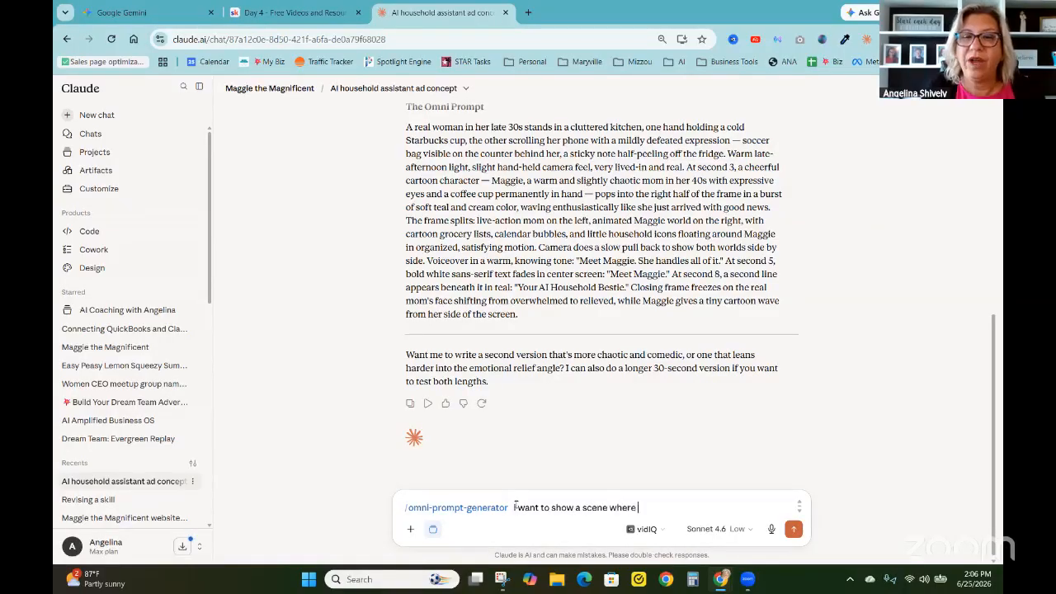
text(the first char)
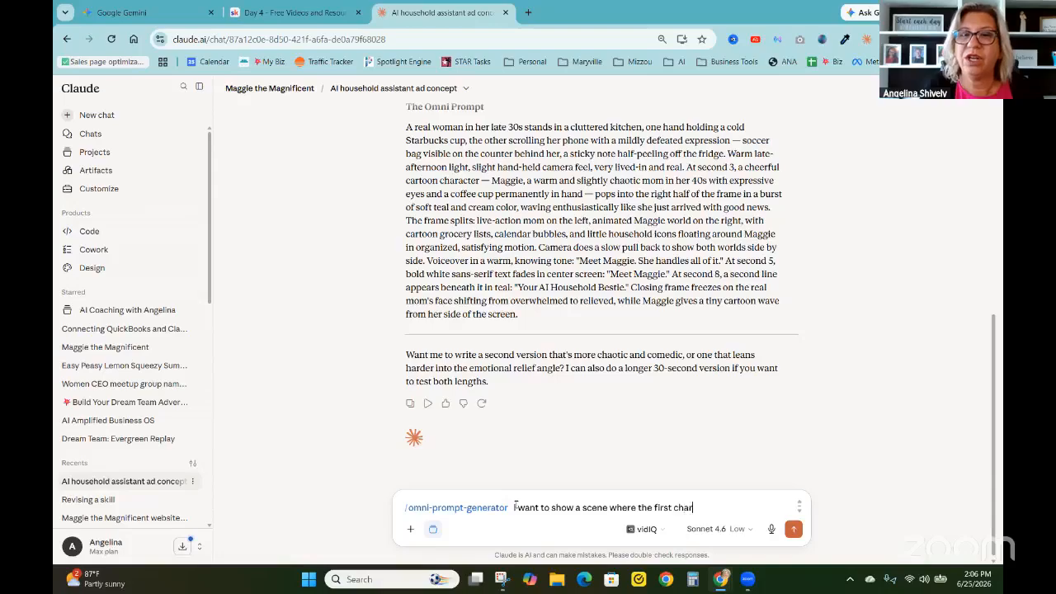
text(acter Is planning out her)
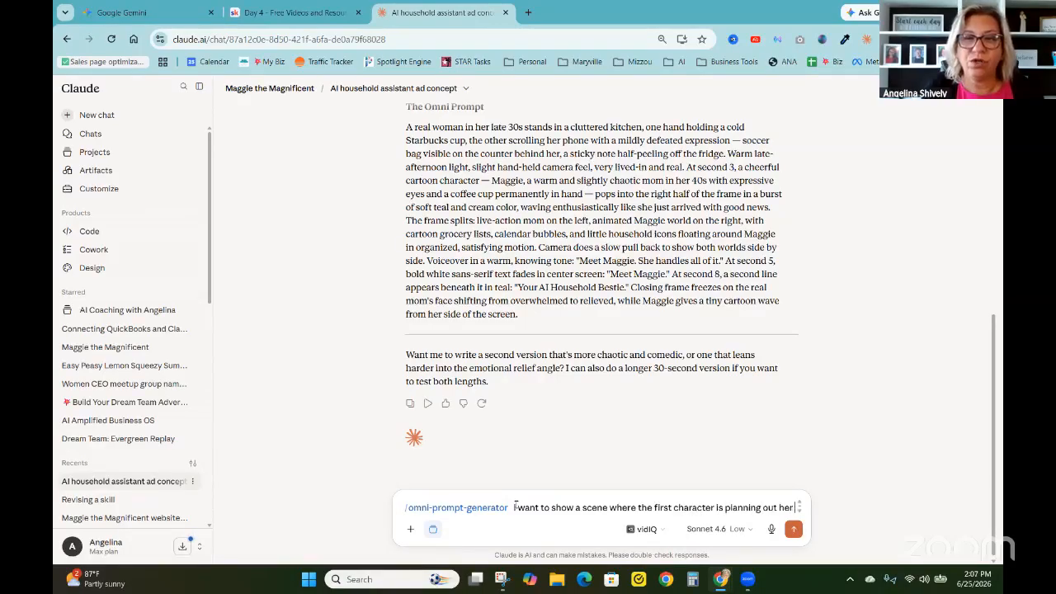
text( grocery )
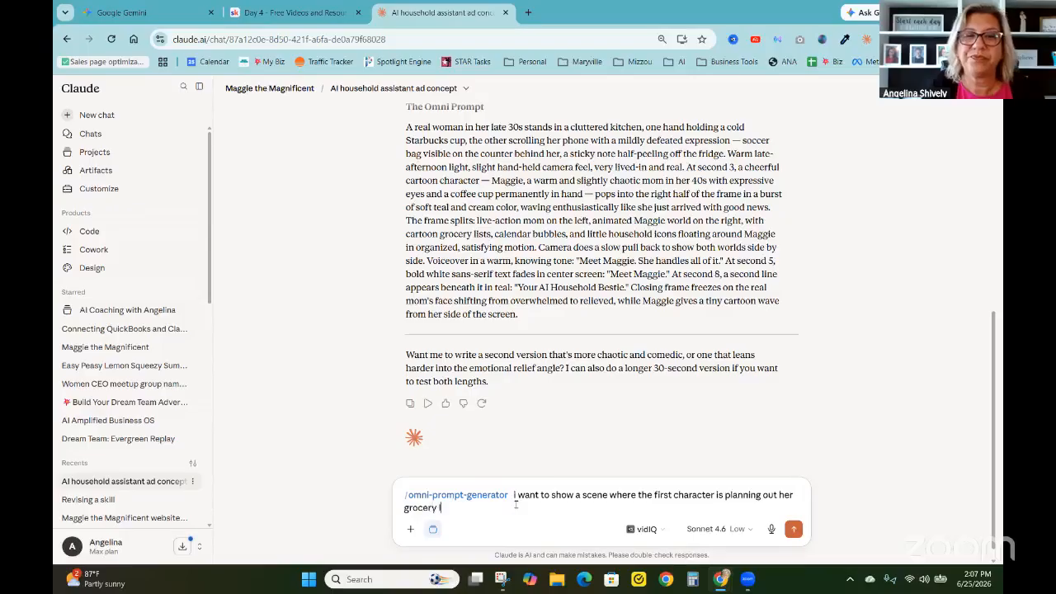
text(list and Ma)
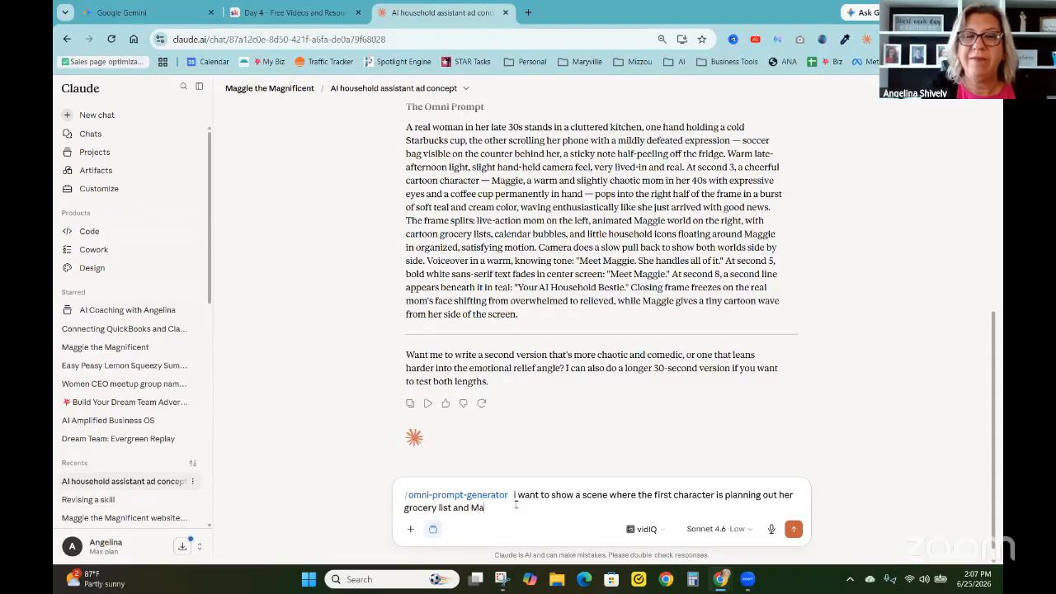
text(ggie my)
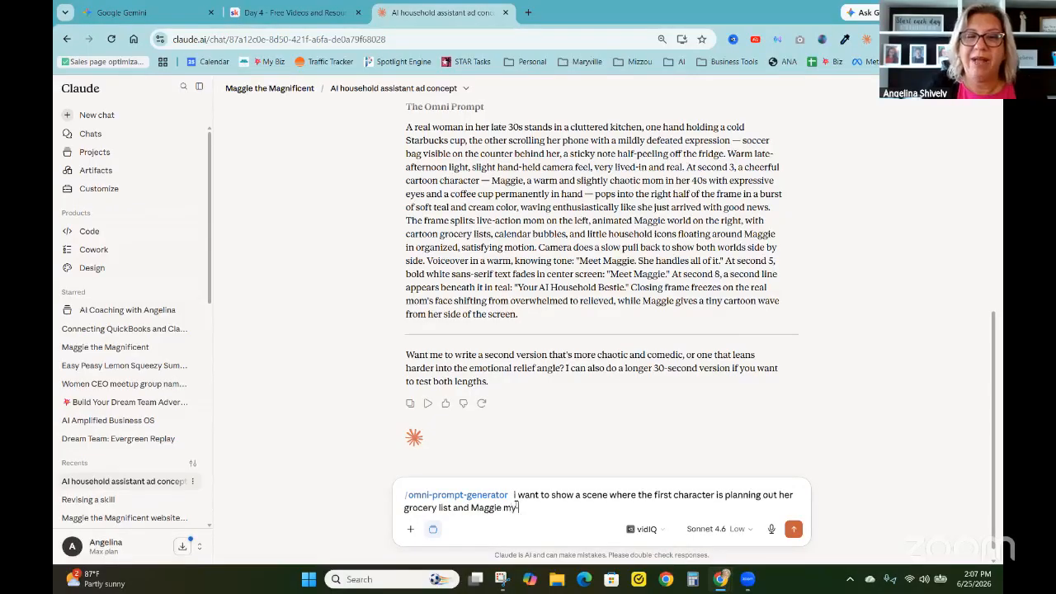
text( household)
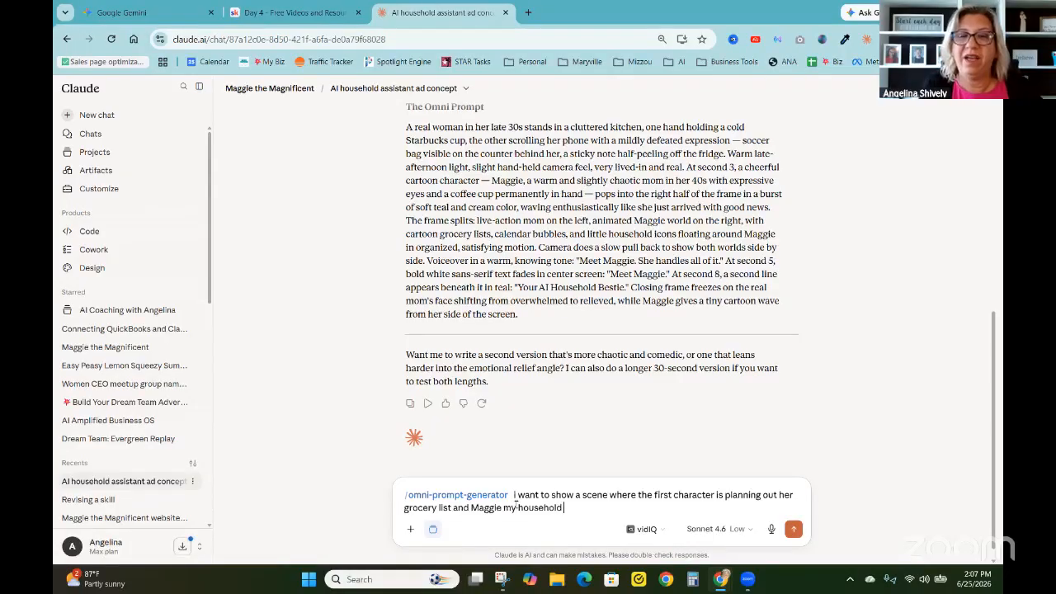
text( assitant)
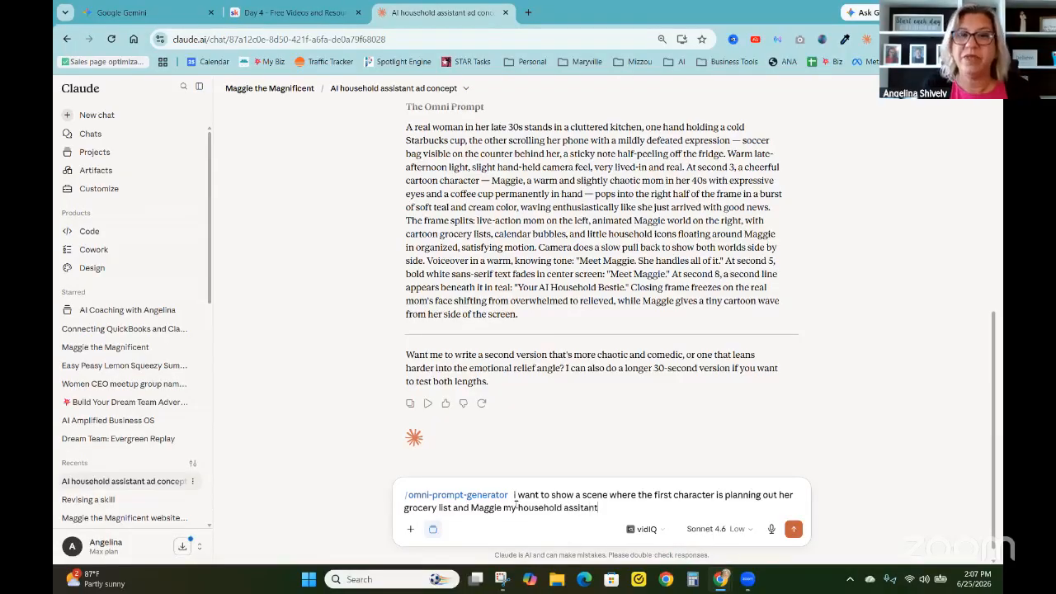
text( po)
Complete and send the request: "Maggie my household assistant pops And it helps to save the day by offering meal plans and creating the grocery list"
key(BackSpace)
key(BackSpace)
key(BackSpace)
key(BackSpace)
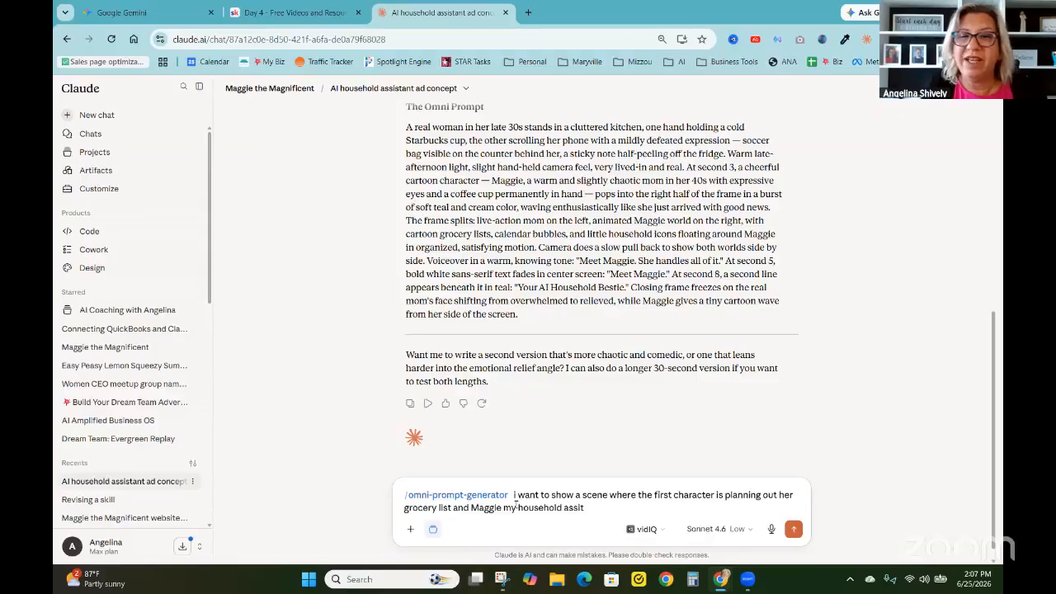
text(ant pops)
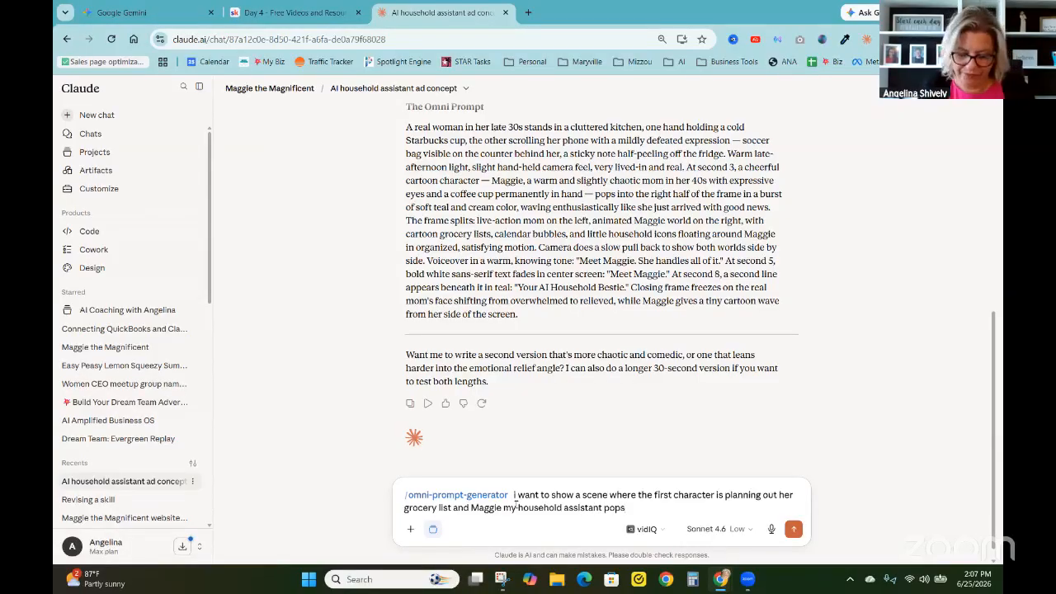
key(ctrl+super)
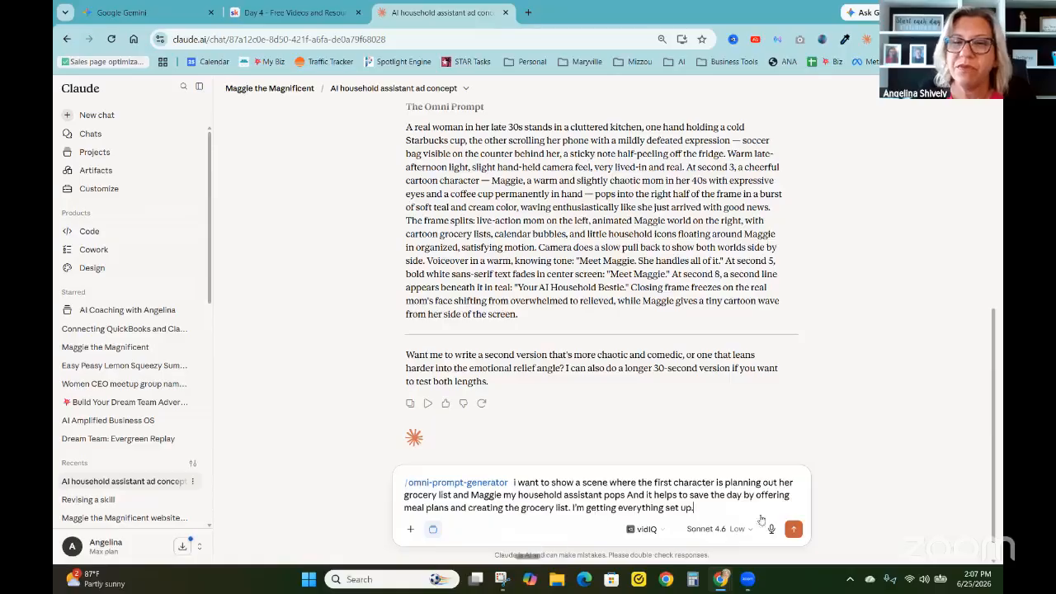
click(793, 529)
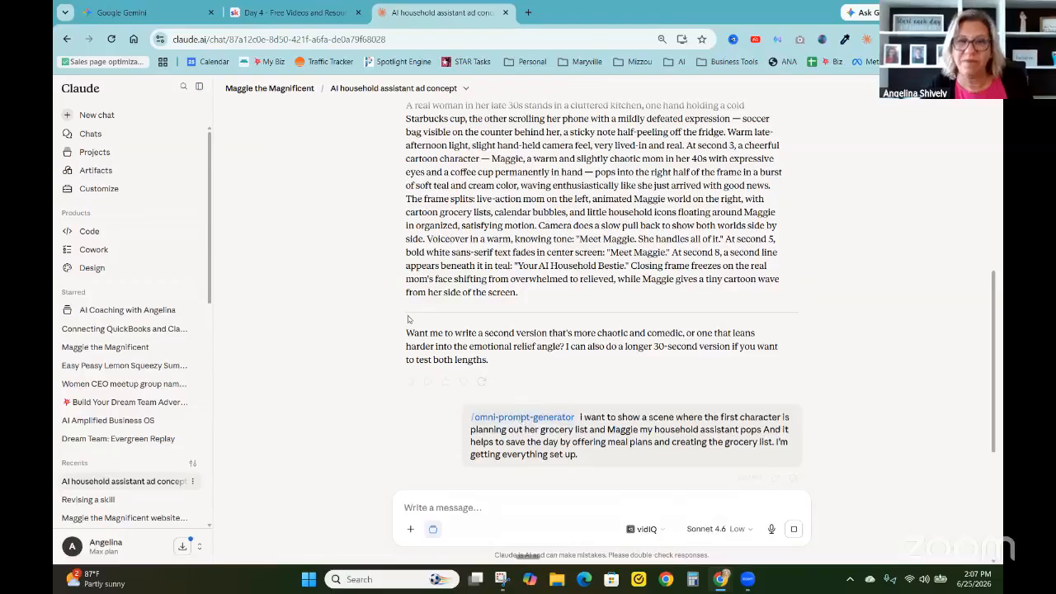
Review the generated framework breakdown and copy the full paragraph under The Omni Prompt
scroll(511, 346, down, 3)
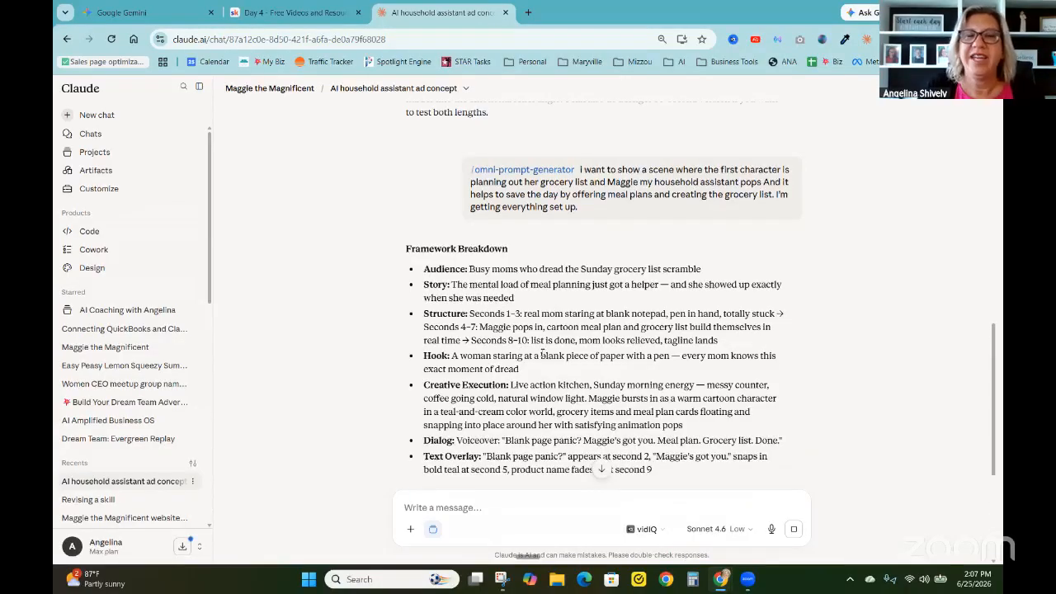
scroll(541, 353, down, 3)
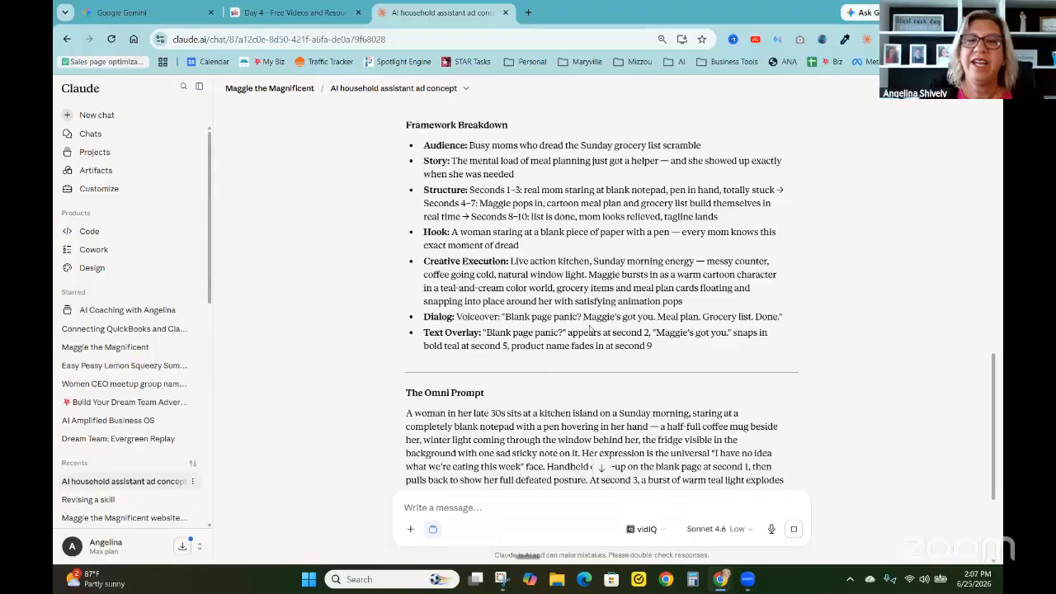
scroll(440, 316, down, 3)
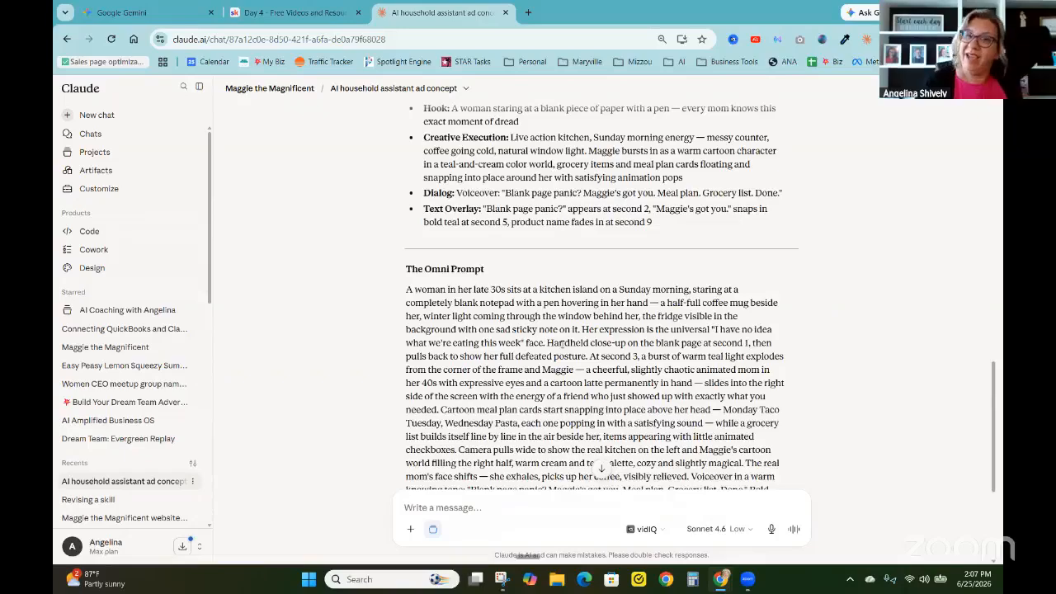
scroll(561, 343, down, 1)
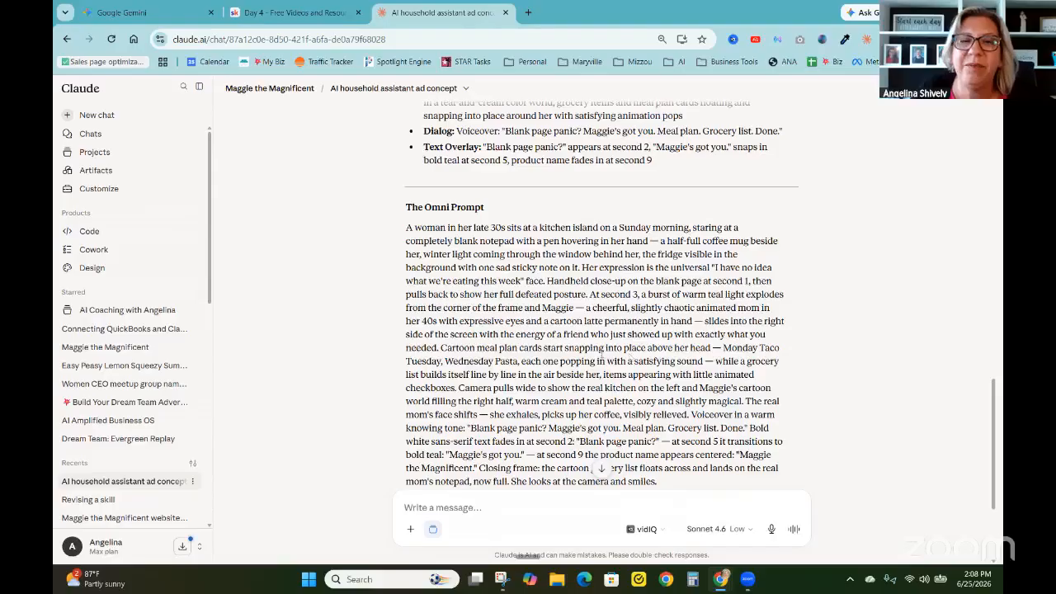
scroll(600, 361, down, 1)
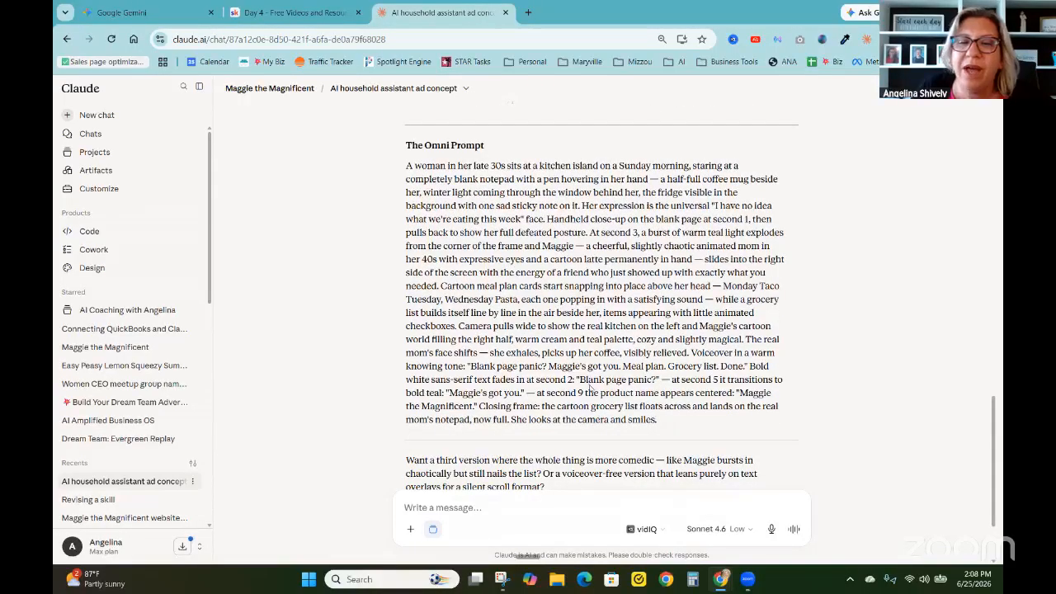
drag(658, 419, 396, 167)
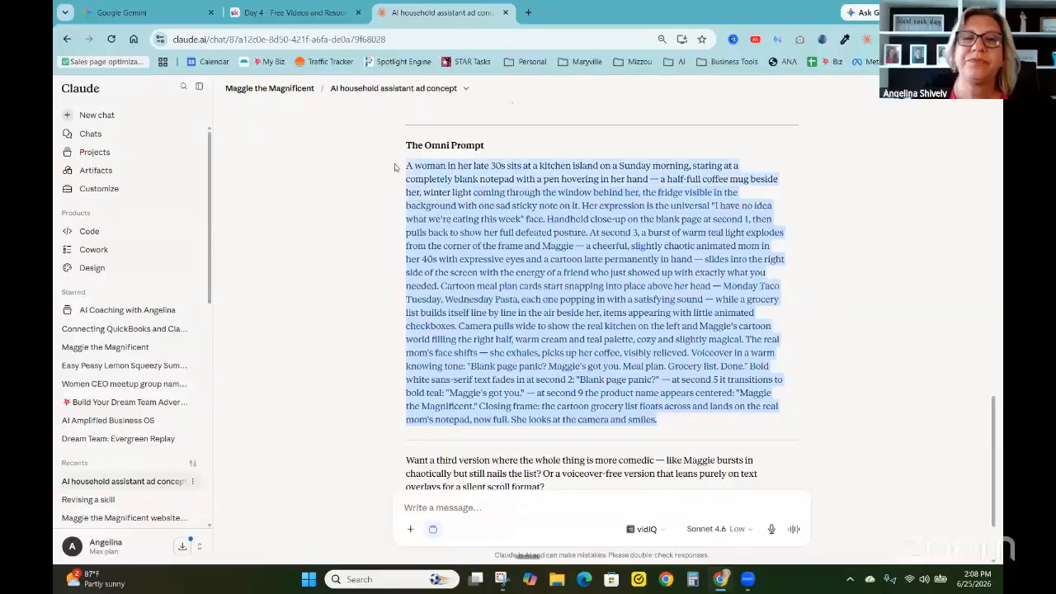
right_click(474, 231)
click(493, 242)
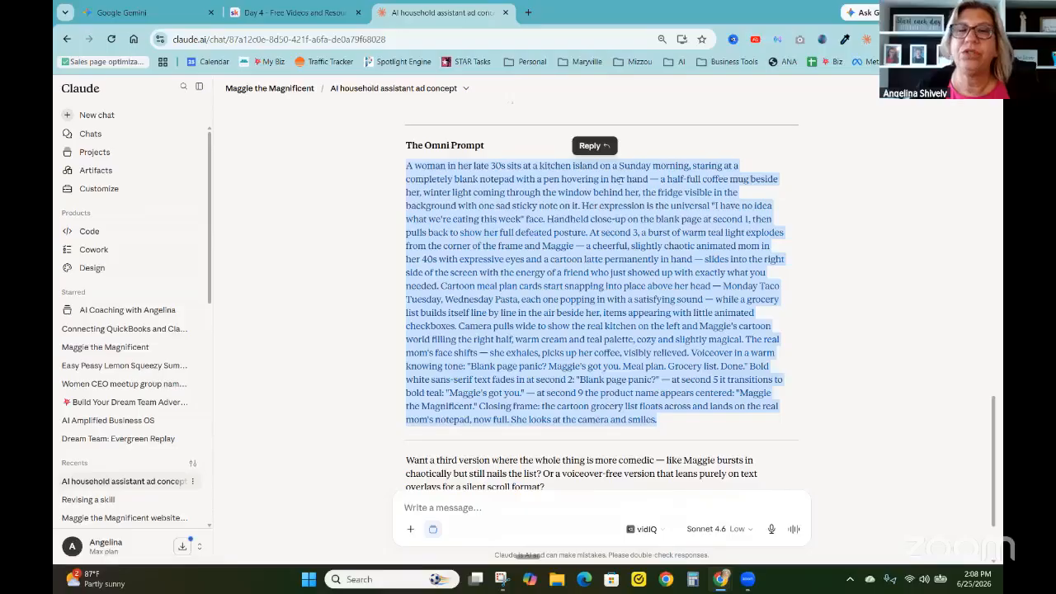
Switch to Gemini, open the recent chat "AI Household Bestie Video Concept" and play its generated video
click(165, 14)
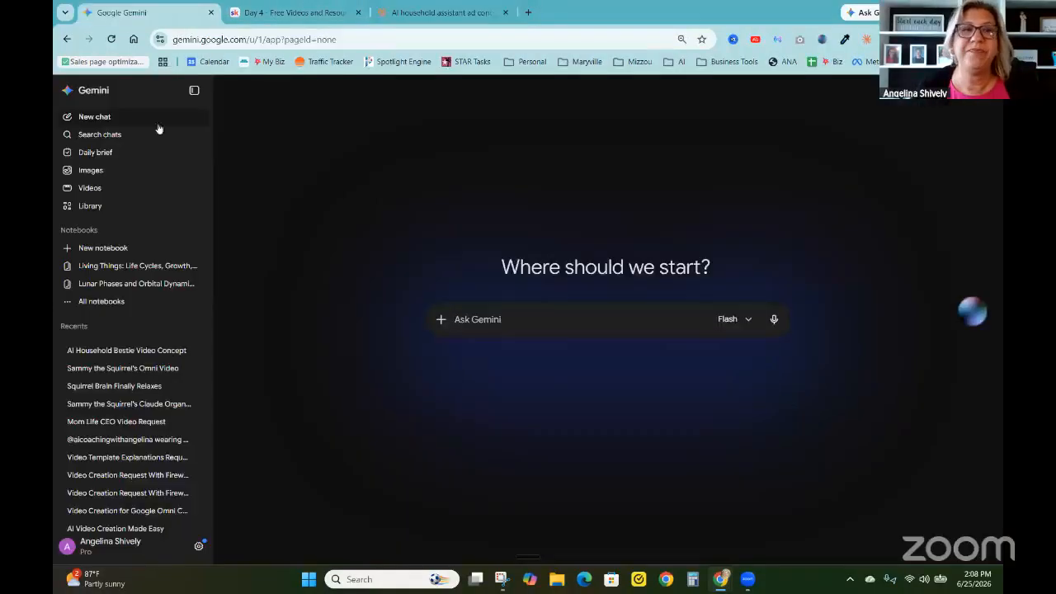
click(125, 352)
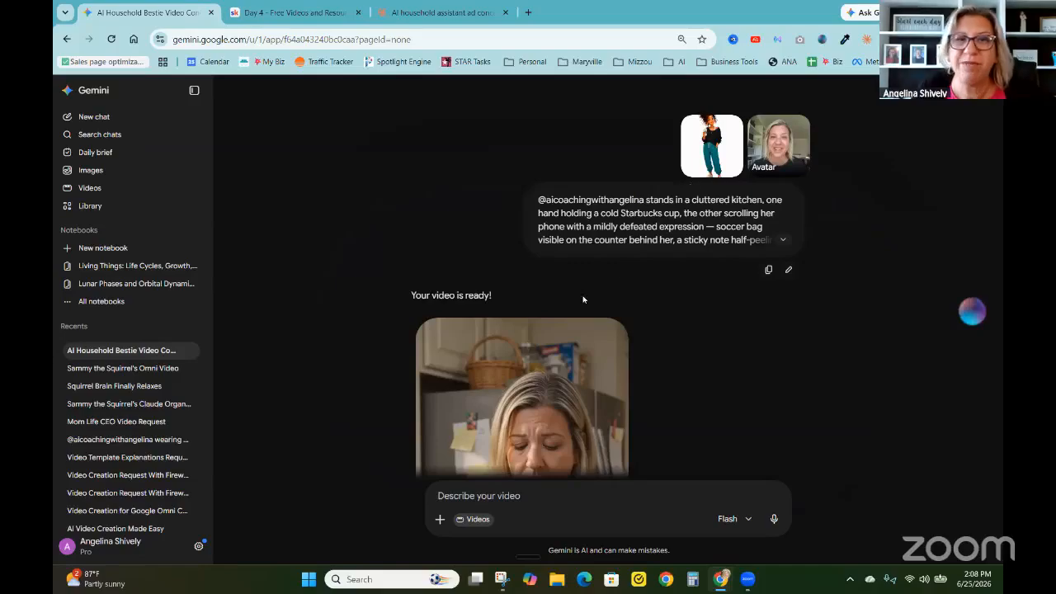
scroll(583, 300, down, 2)
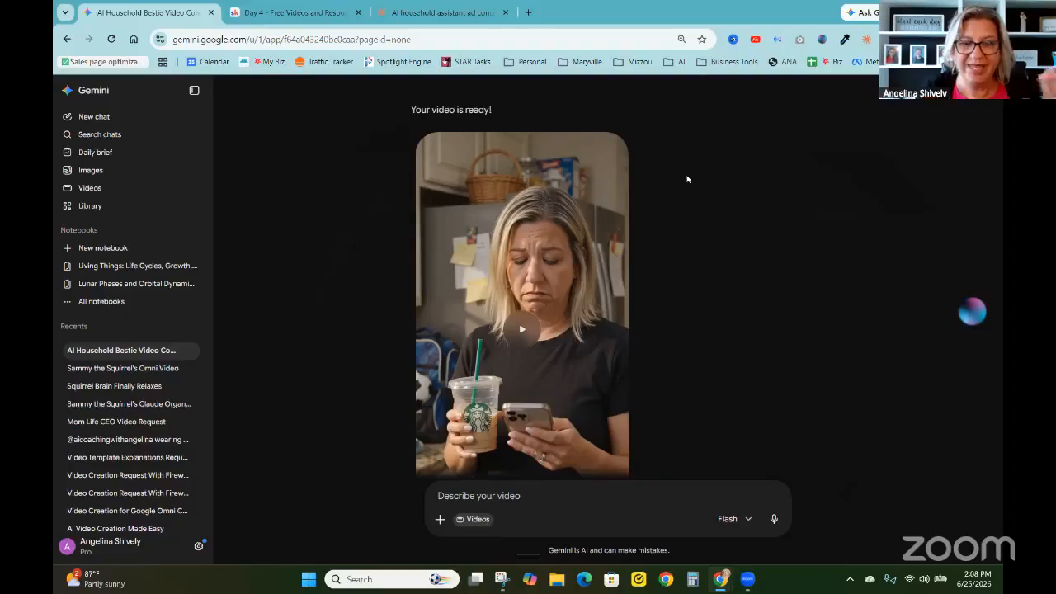
click(521, 331)
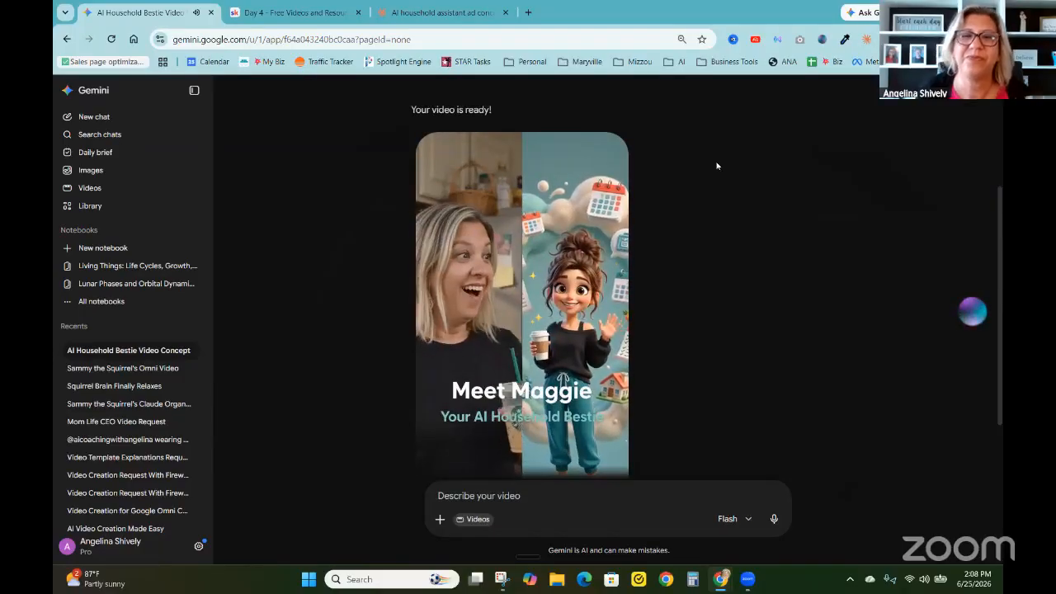
mouse_move(520, 335)
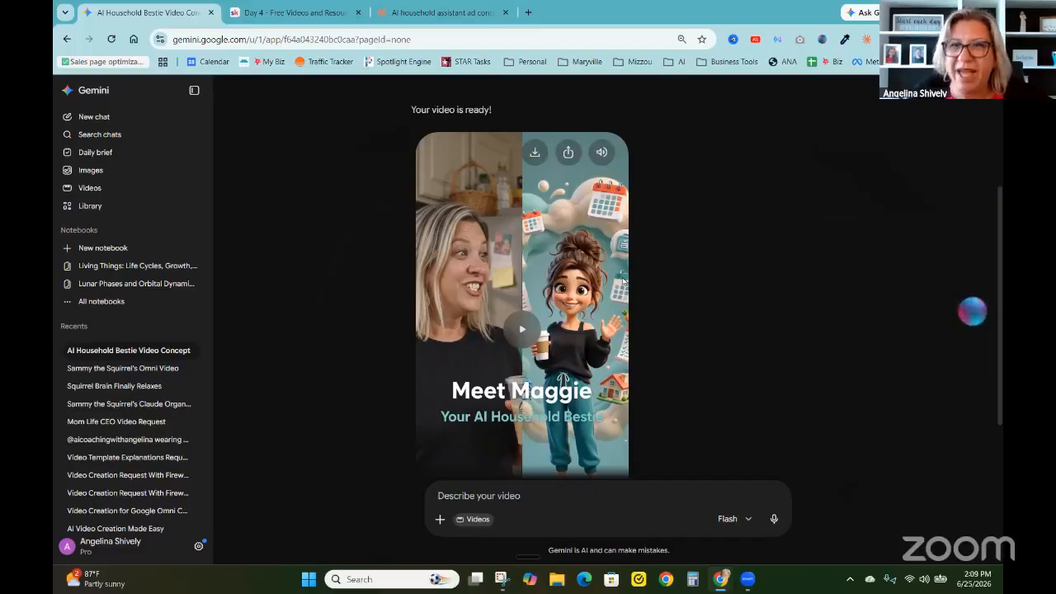
Start a new Gemini chat in Create video mode and paste the copied Omni prompt into the video description
click(94, 118)
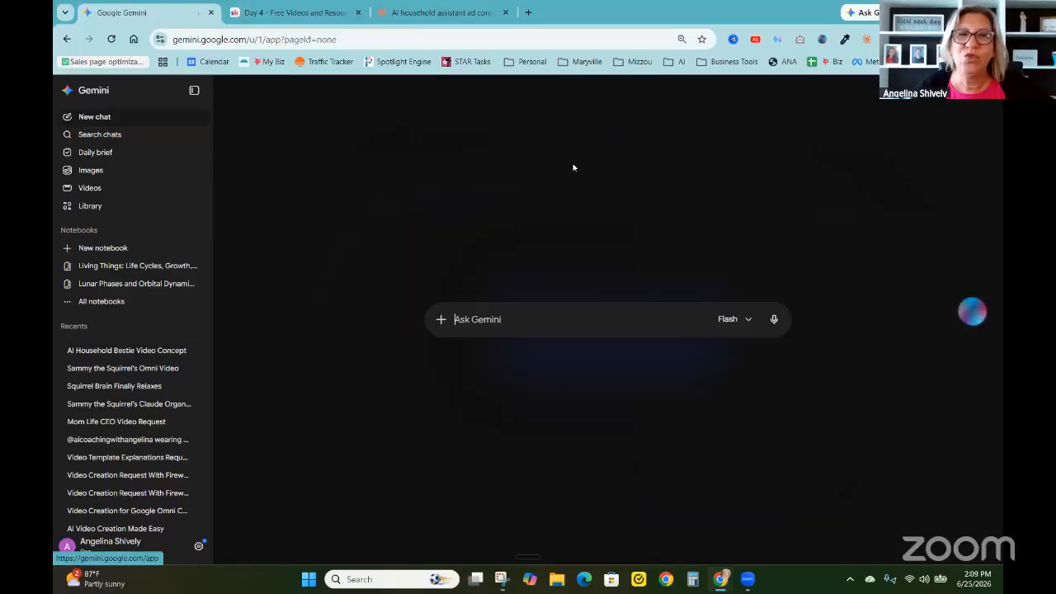
click(442, 319)
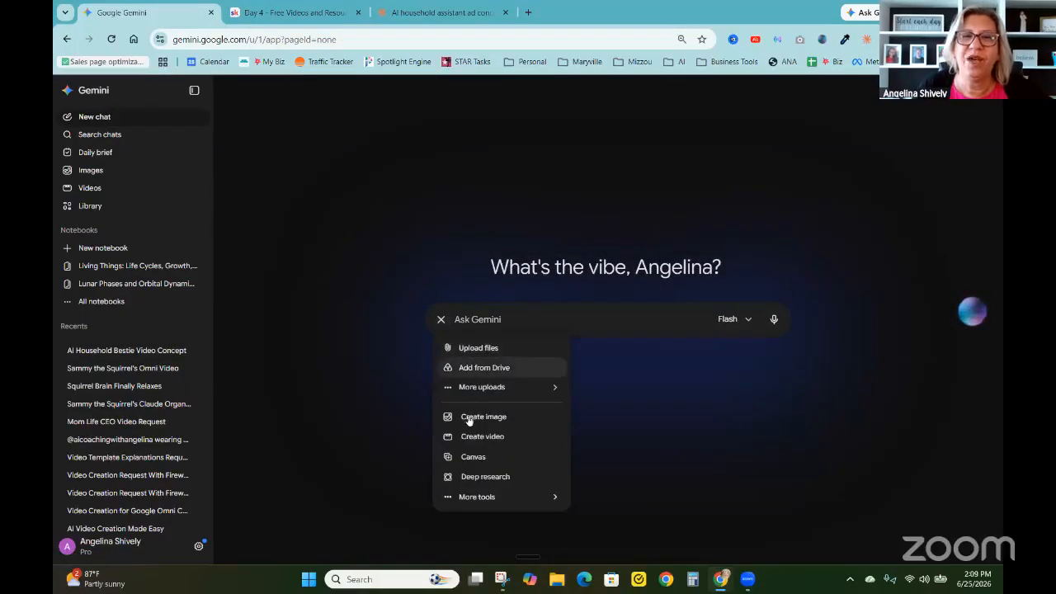
click(475, 438)
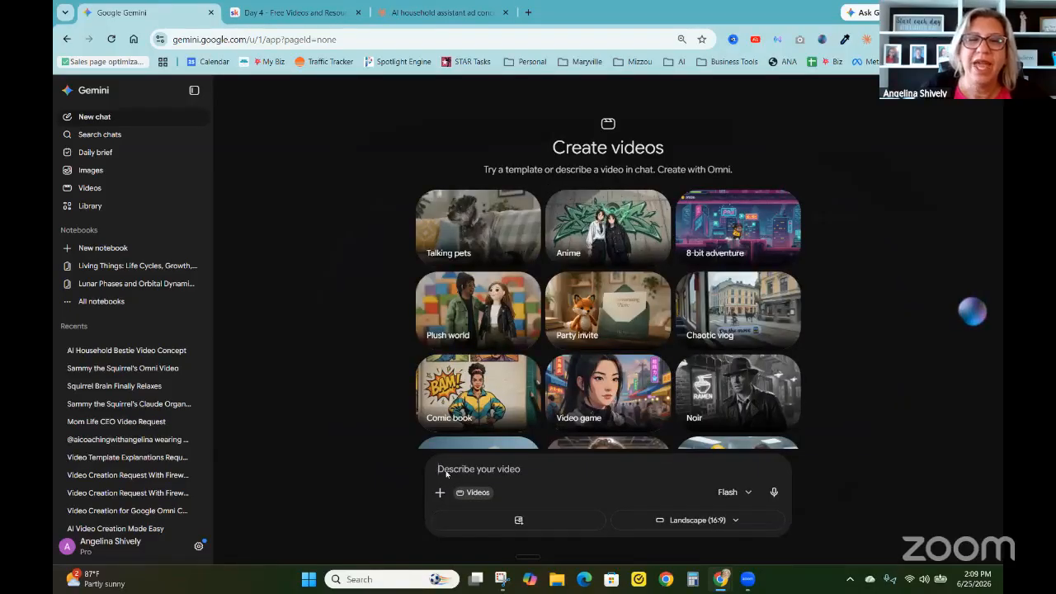
right_click(445, 473)
click(467, 333)
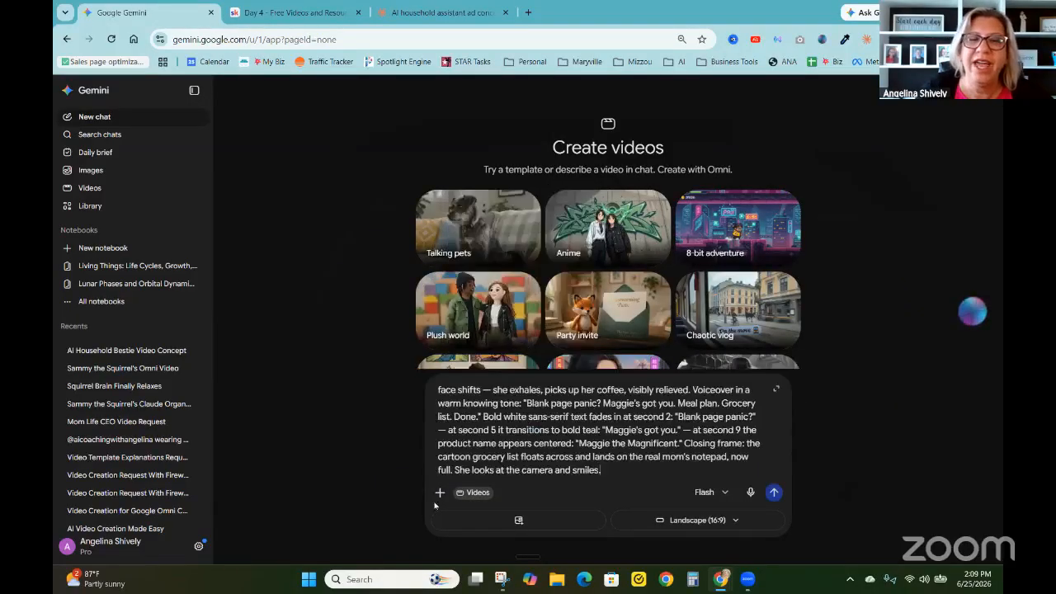
Attach the Maggie character image "ChatGPT Image Jun 25, 2026, 01_50_19 PM" from the Maggie folder to the video prompt
click(440, 491)
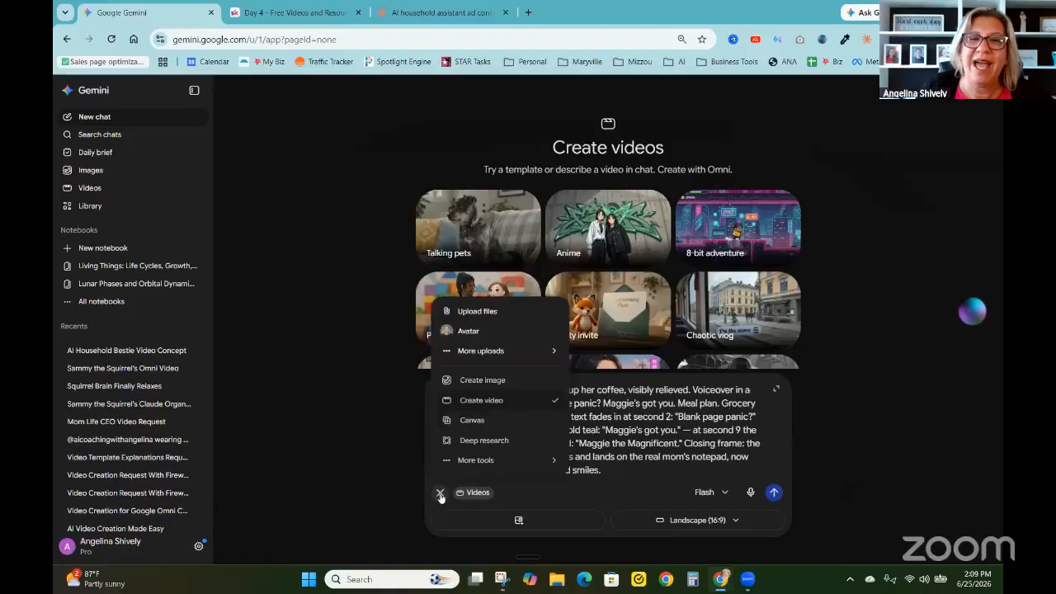
click(479, 312)
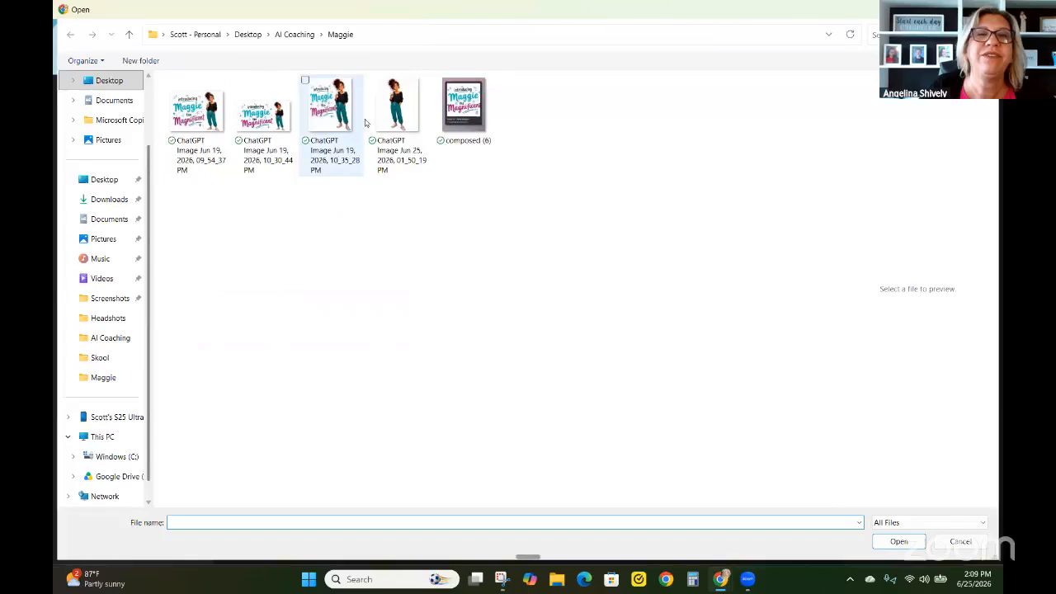
click(412, 117)
click(899, 542)
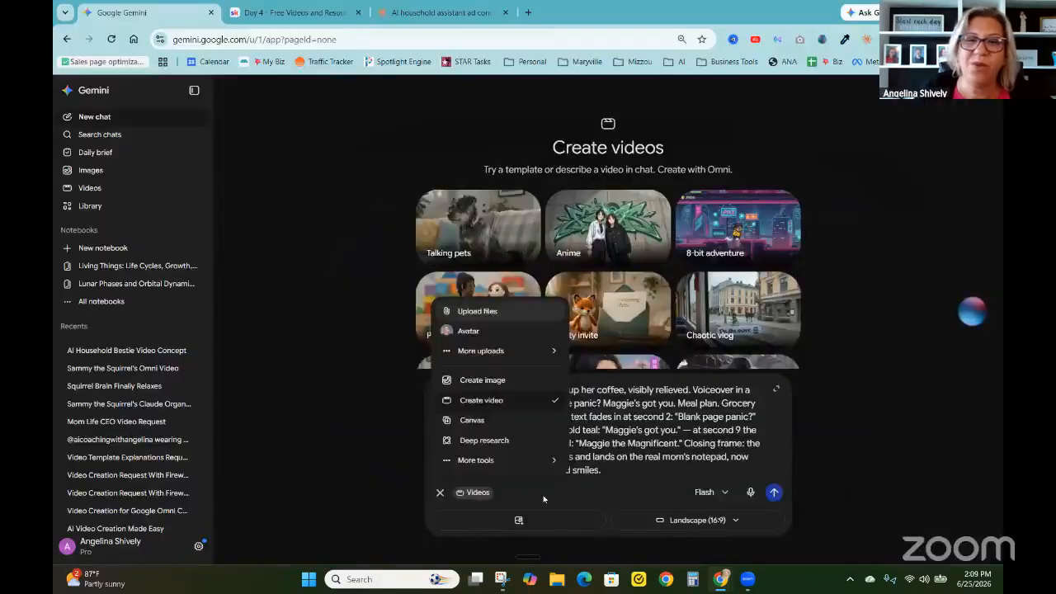
Attach the headshot "ChatGPT Image Feb 10, 2026, 10_32_05 AM" from the AI Coaching > Headshots folder to the video prompt
click(440, 489)
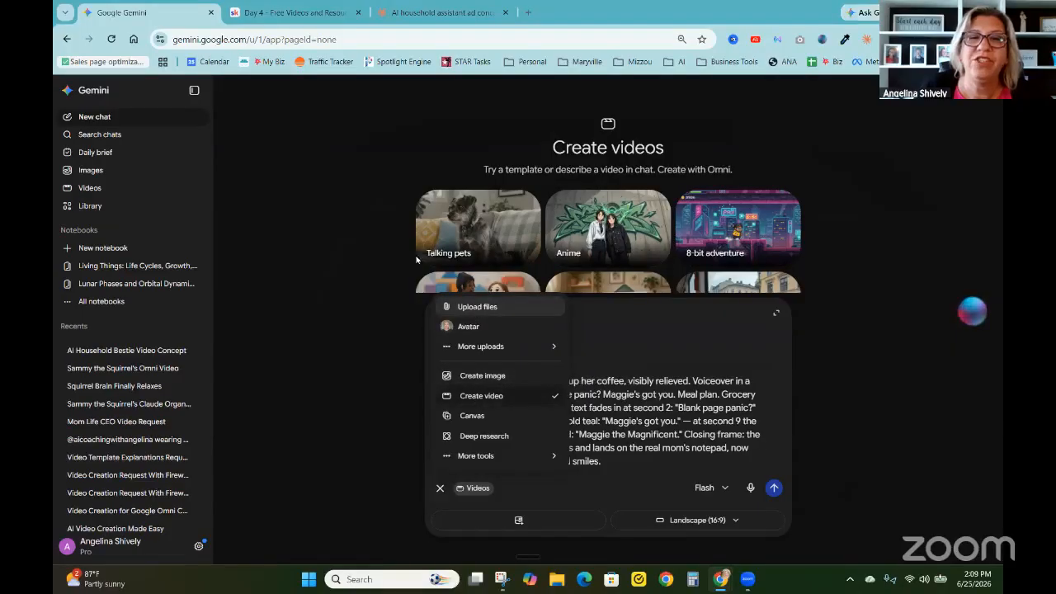
click(478, 308)
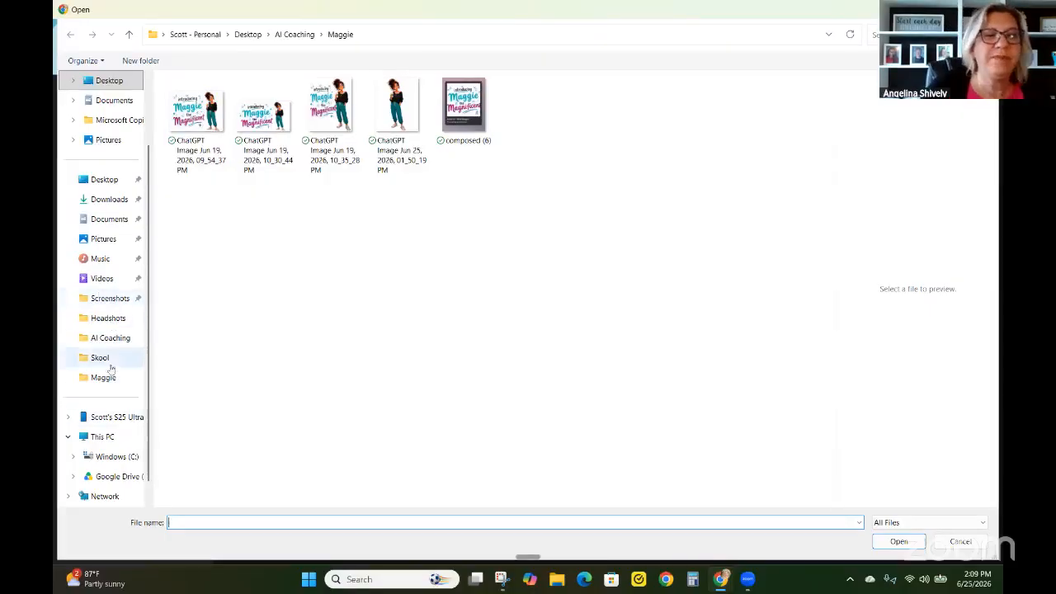
click(108, 338)
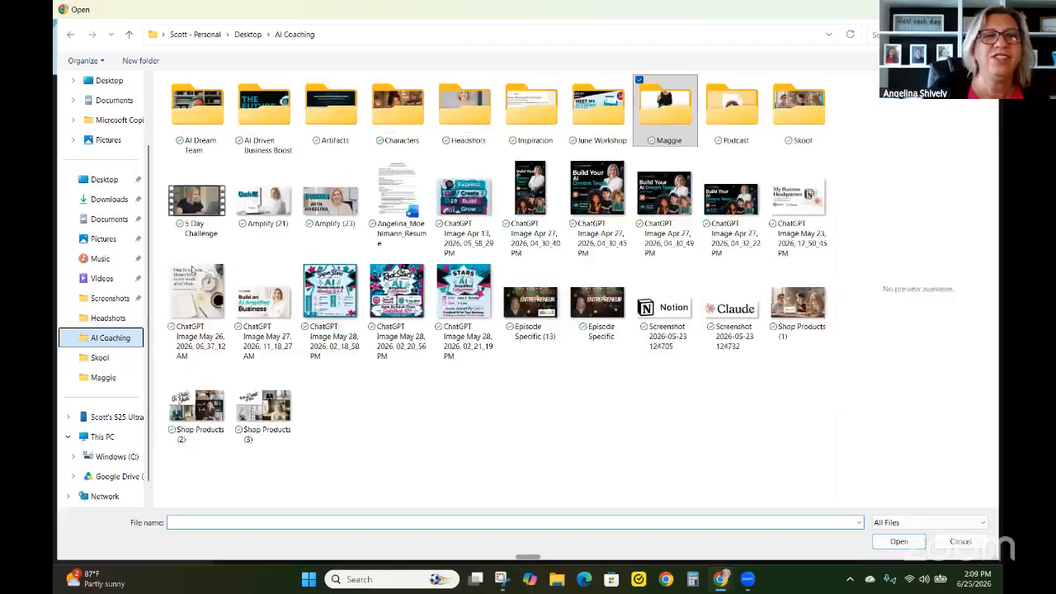
click(465, 122)
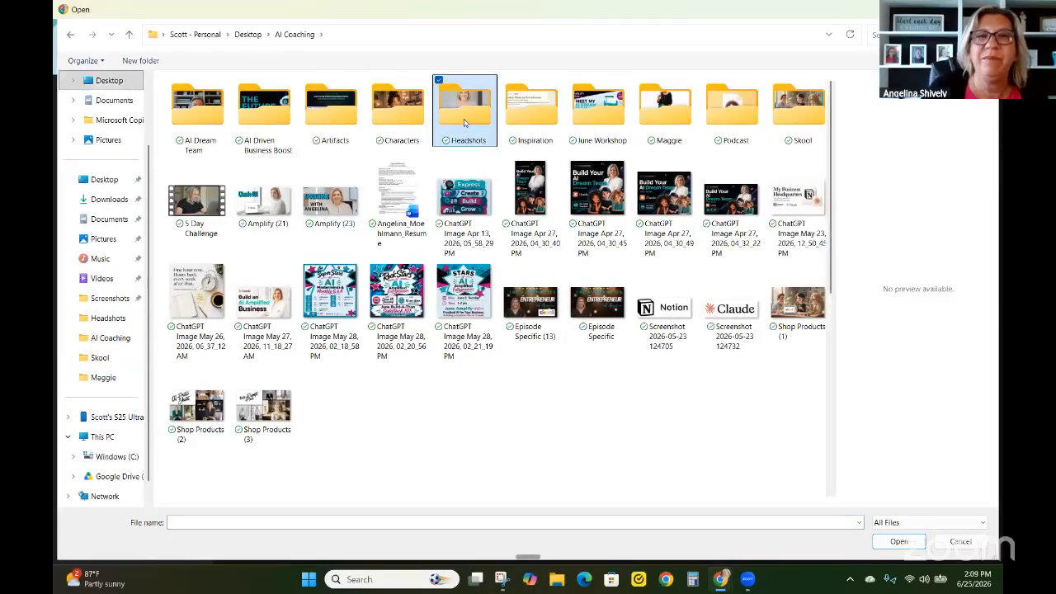
double_click(465, 122)
click(592, 285)
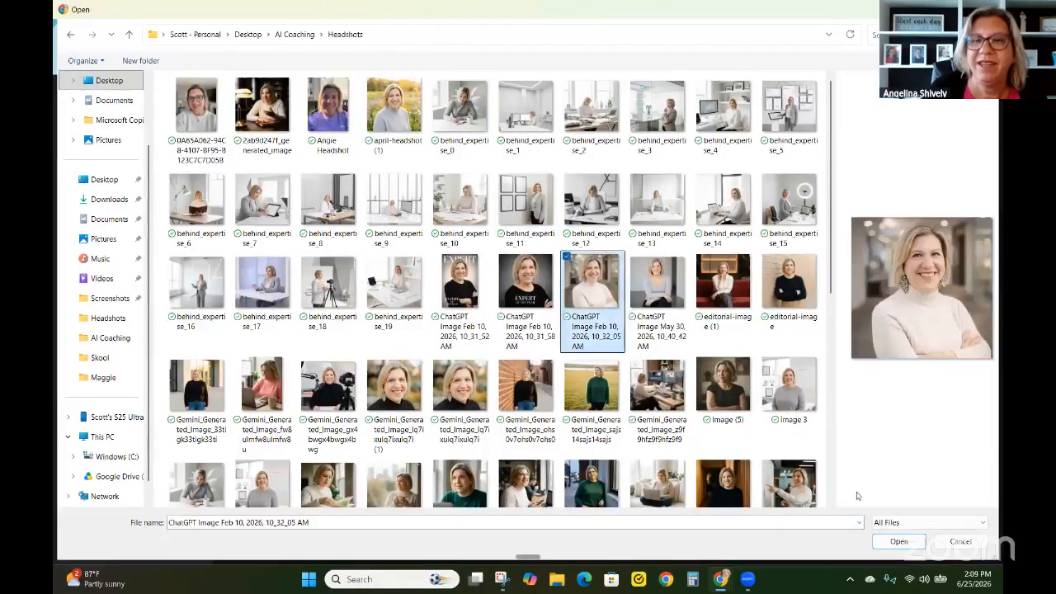
click(897, 541)
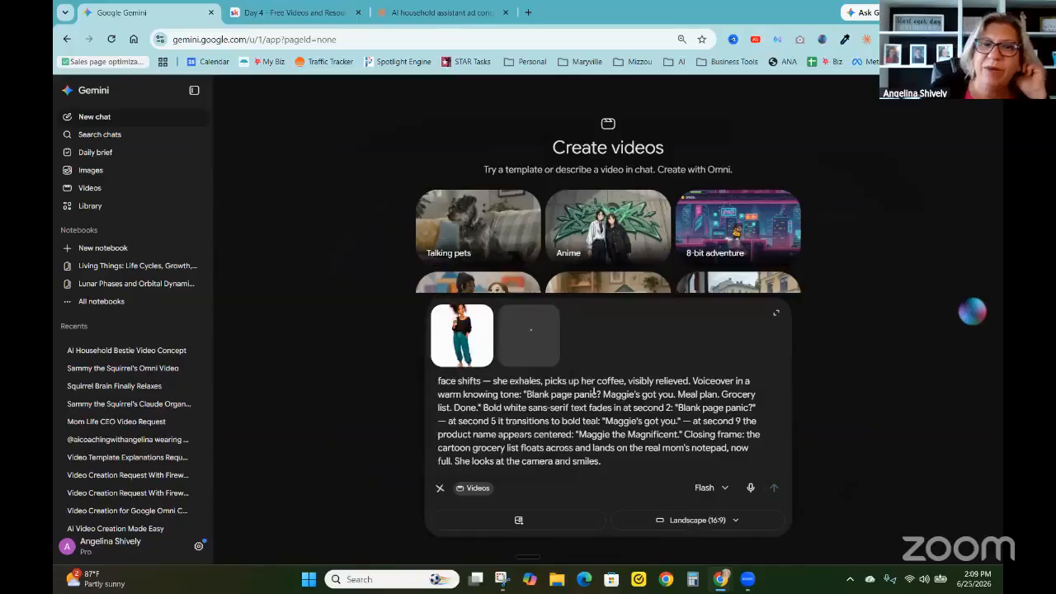
Replace the prompt's opening words "A woman in her late 30s sits" with "human image sits"
scroll(551, 396, up, 5)
scroll(551, 397, up, 5)
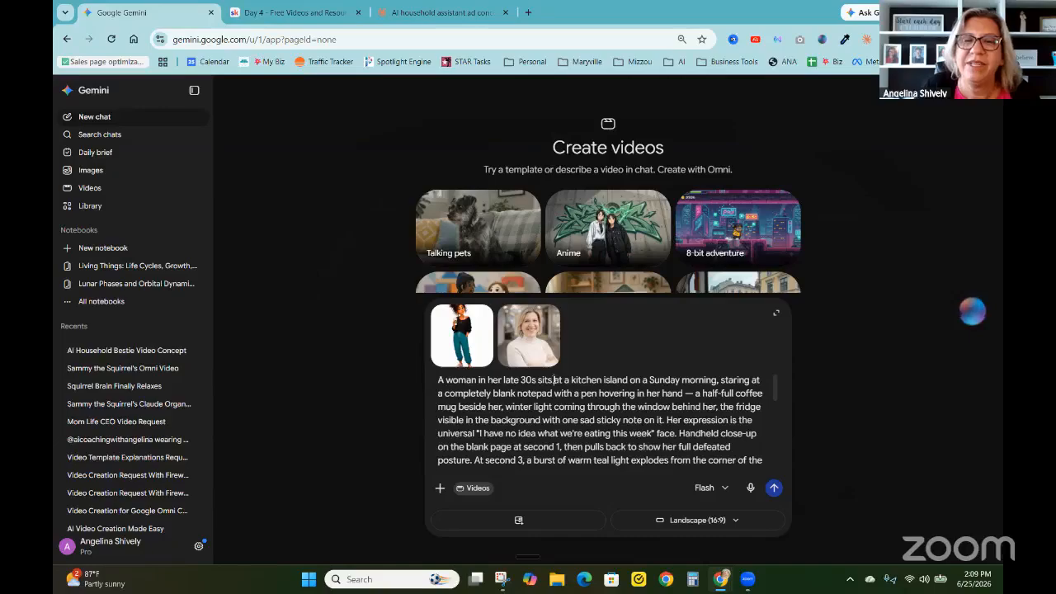
drag(552, 381, 436, 380)
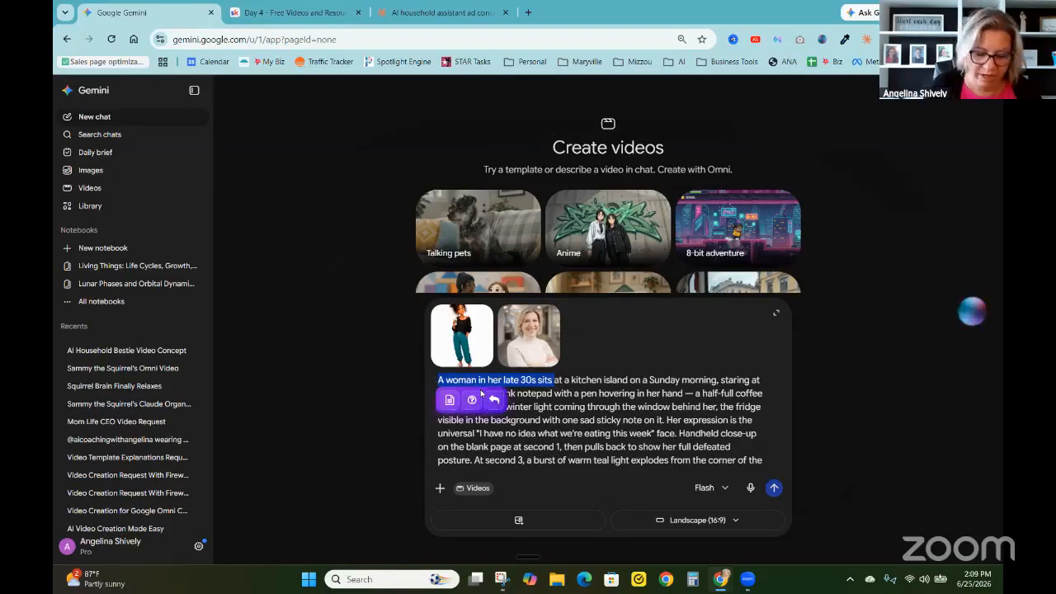
text(human ima)
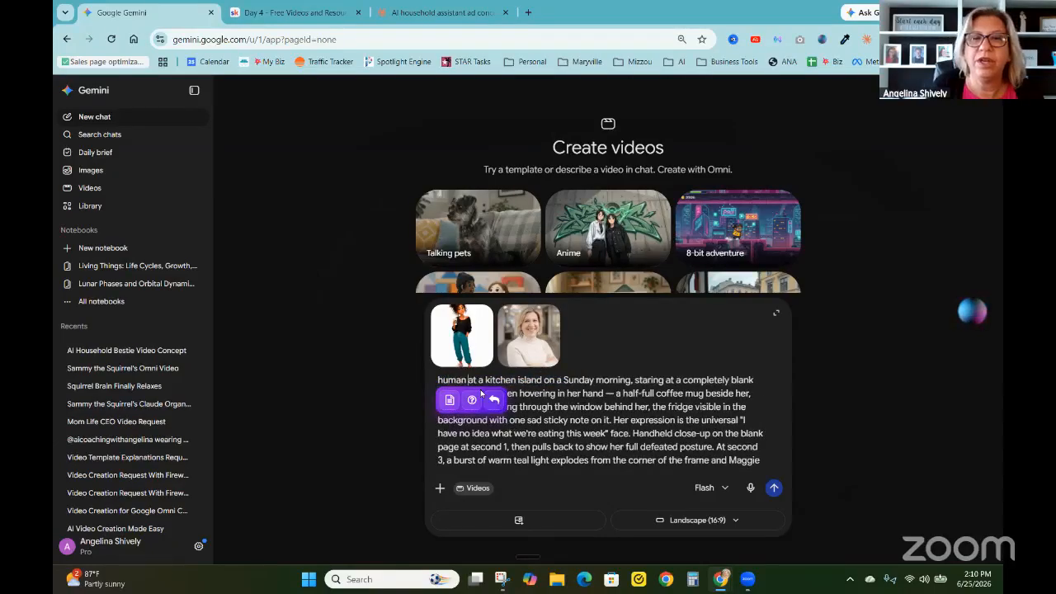
text(ge sits a)
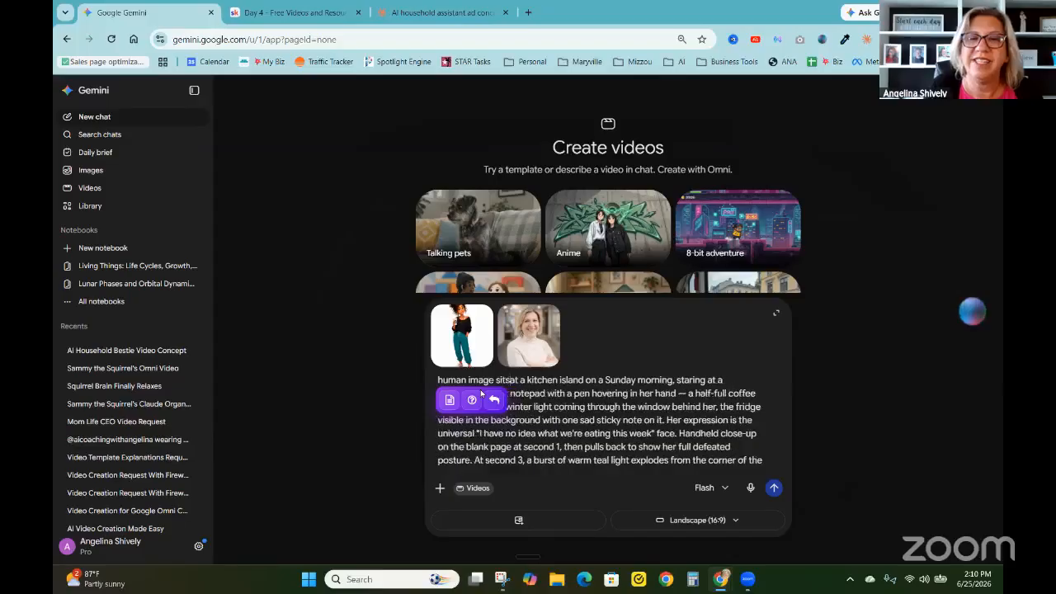
click(534, 392)
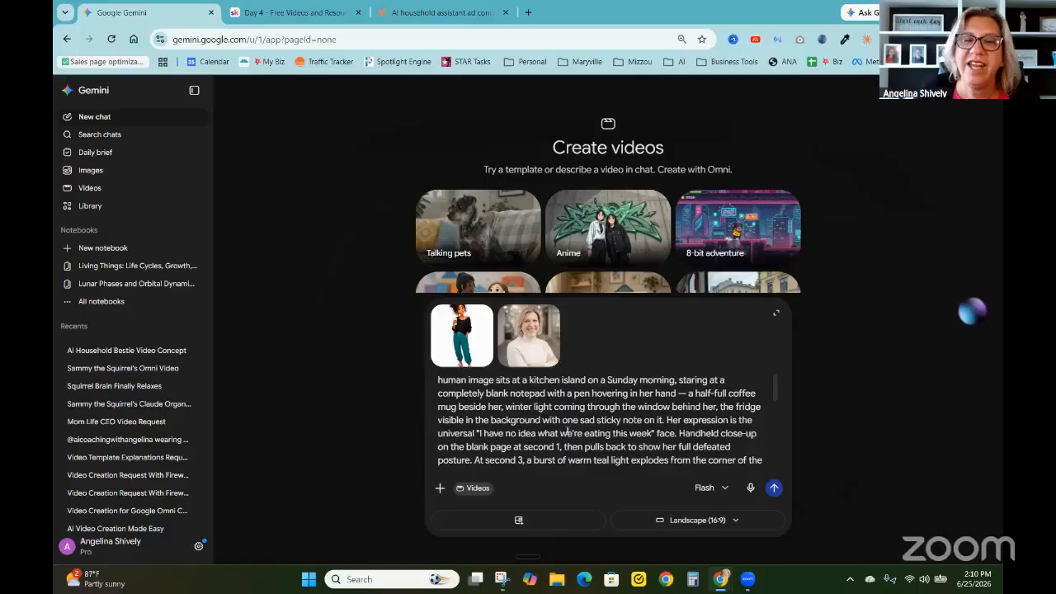
Set the timing of the warm teal light burst in the prompt to second 2
scroll(568, 432, down, 2)
double_click(520, 399)
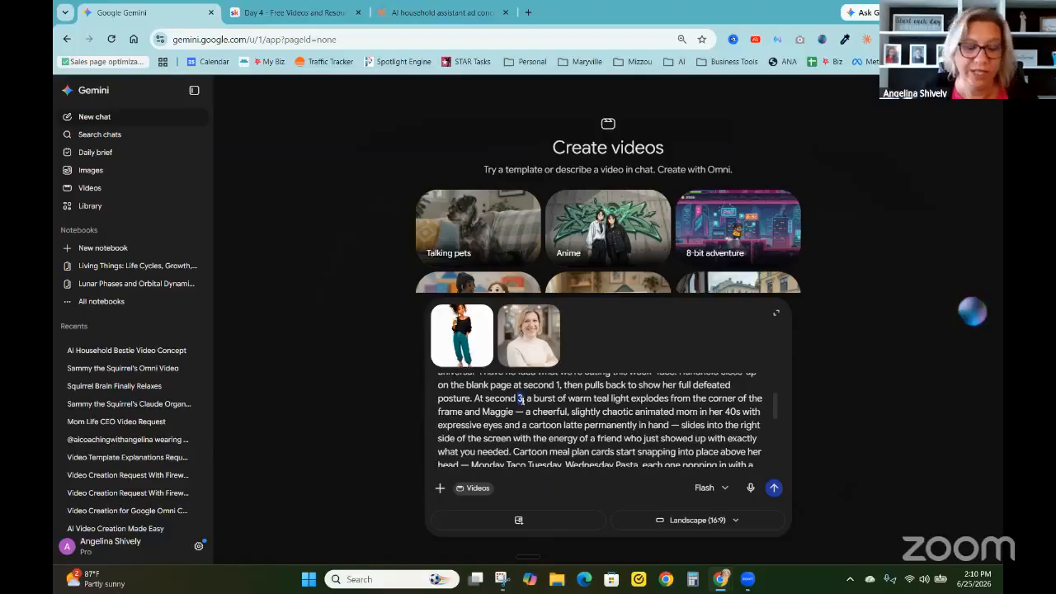
text(2)
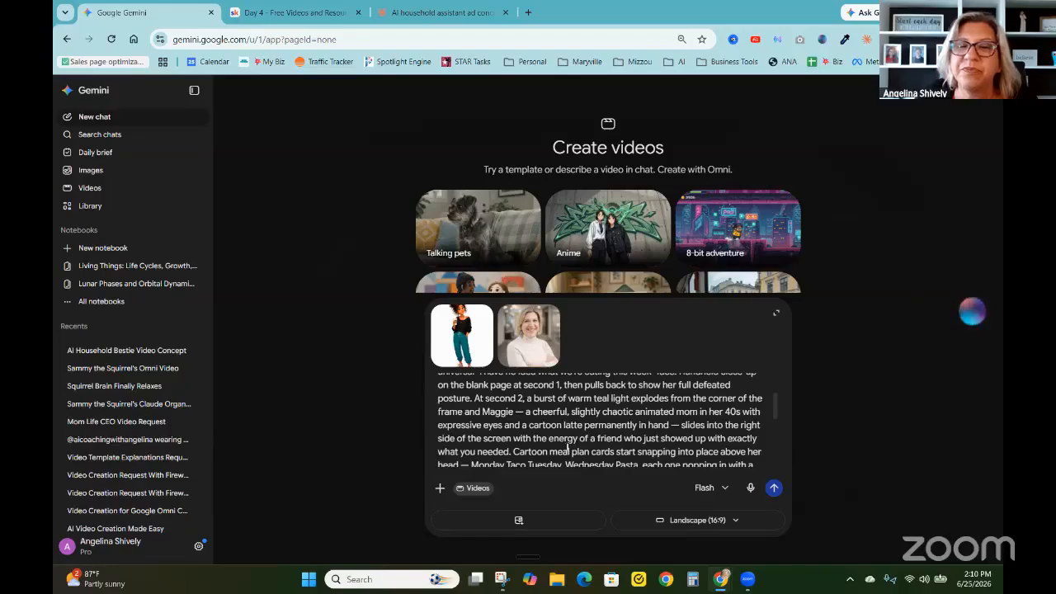
Review the rest of the prompt and the aspect ratio options, then submit the video request in Landscape (16:9)
scroll(567, 446, down, 1)
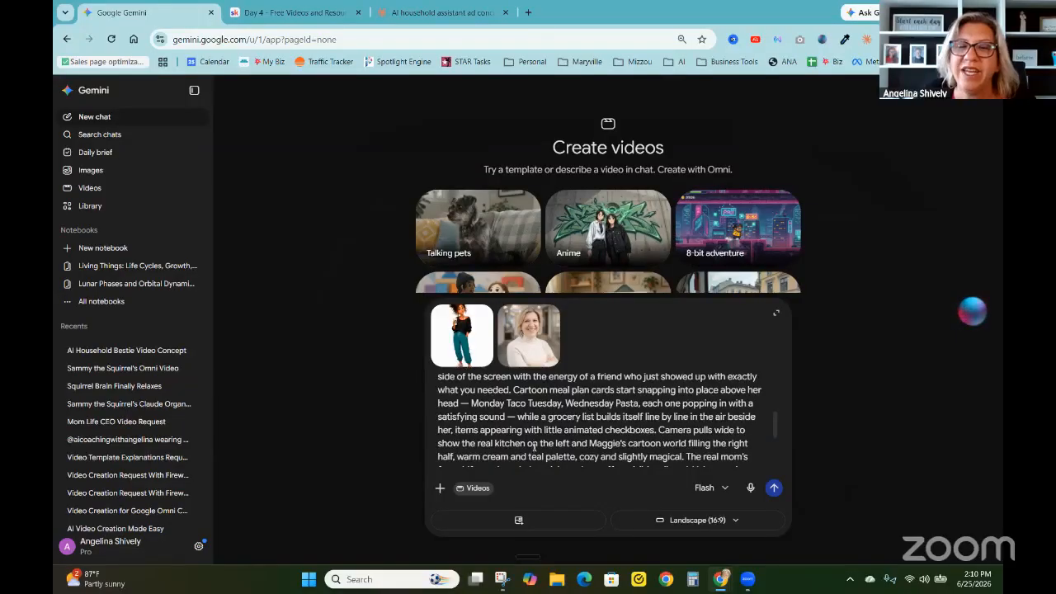
scroll(533, 446, down, 2)
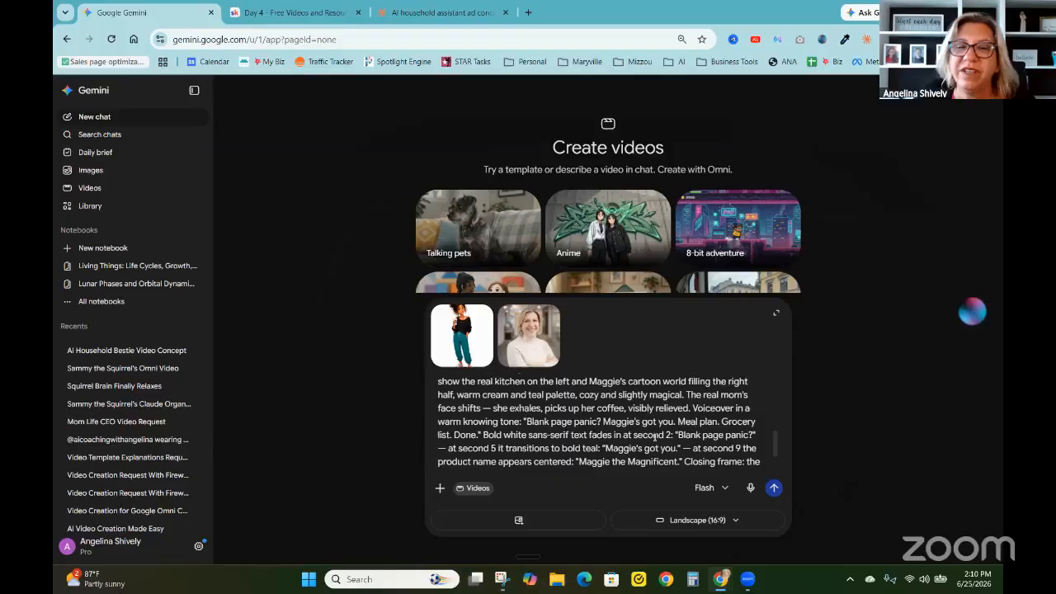
scroll(654, 437, down, 1)
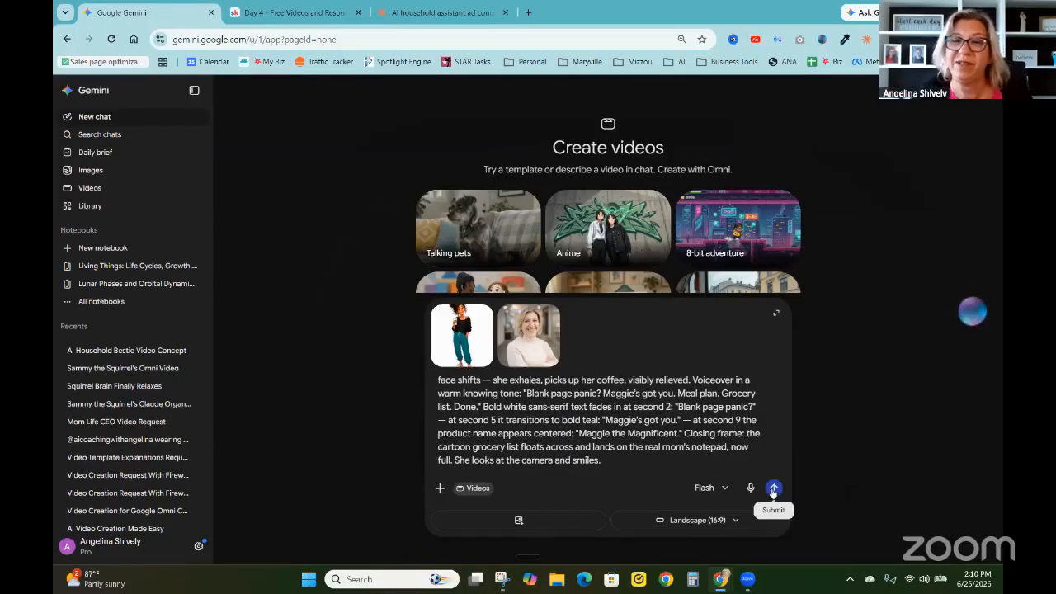
click(722, 521)
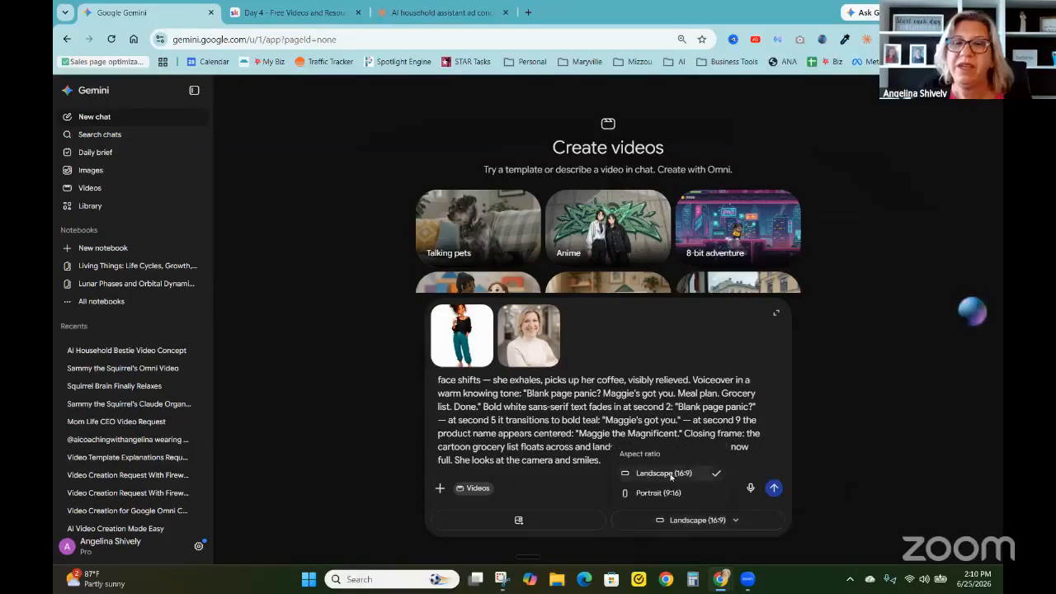
click(773, 490)
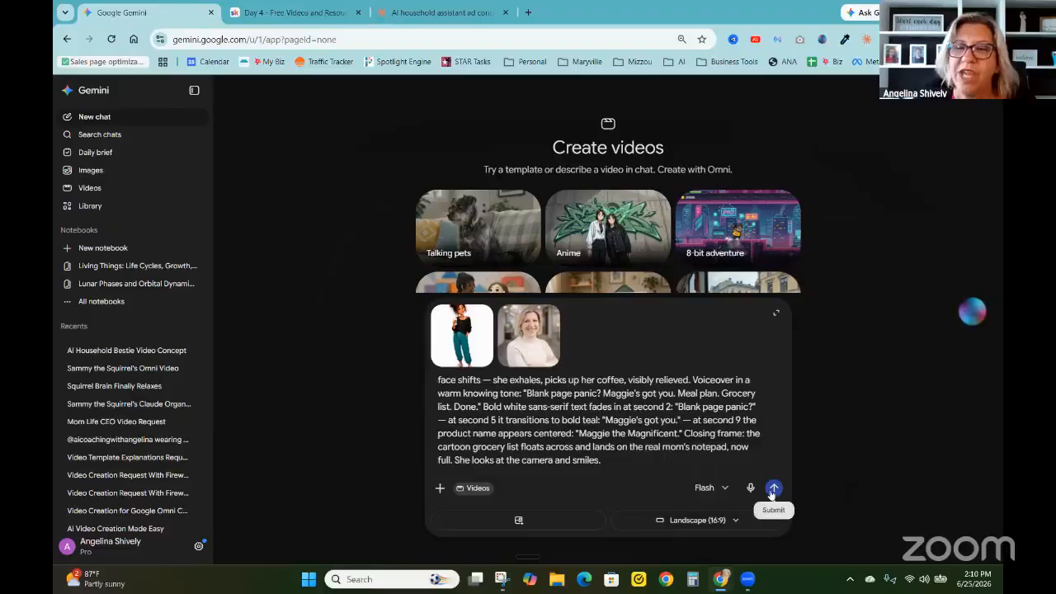
click(773, 489)
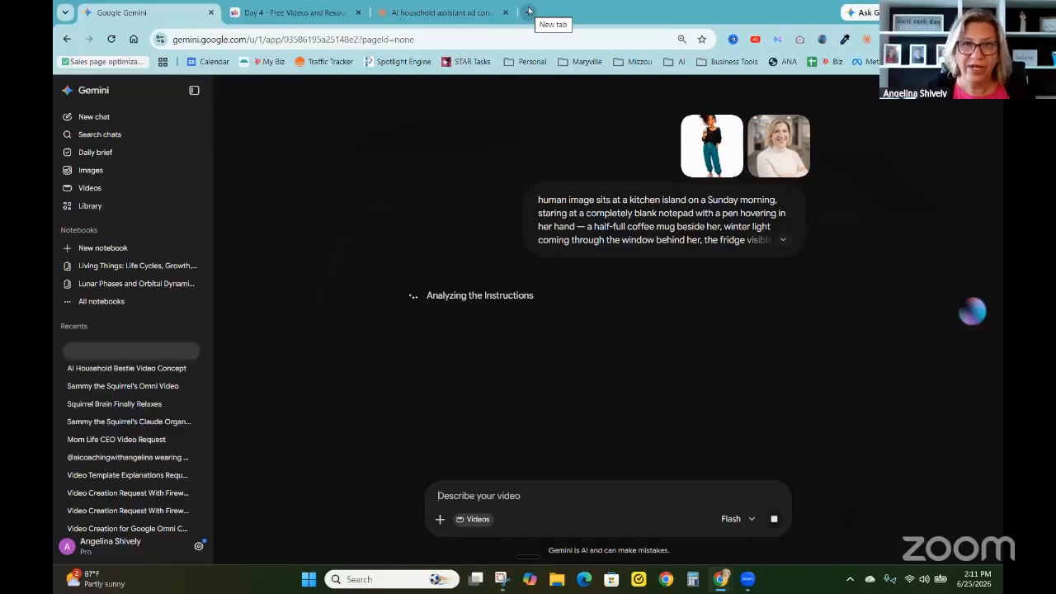
Open Descript in a new browser tab and open the recent project "Meet Sammy the Squirrel"
click(528, 12)
text(descript.com)
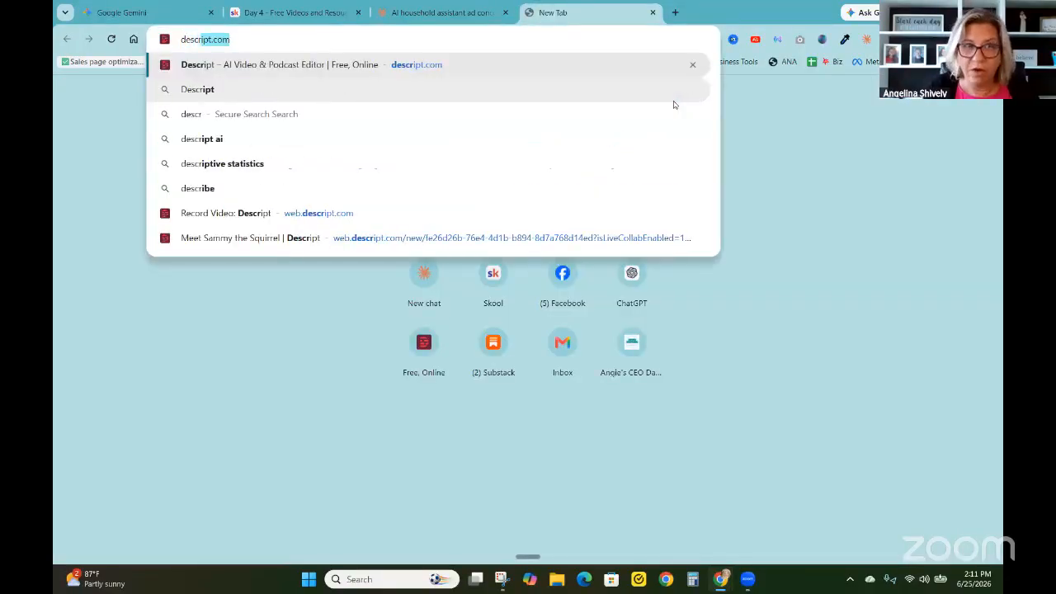
key(Return)
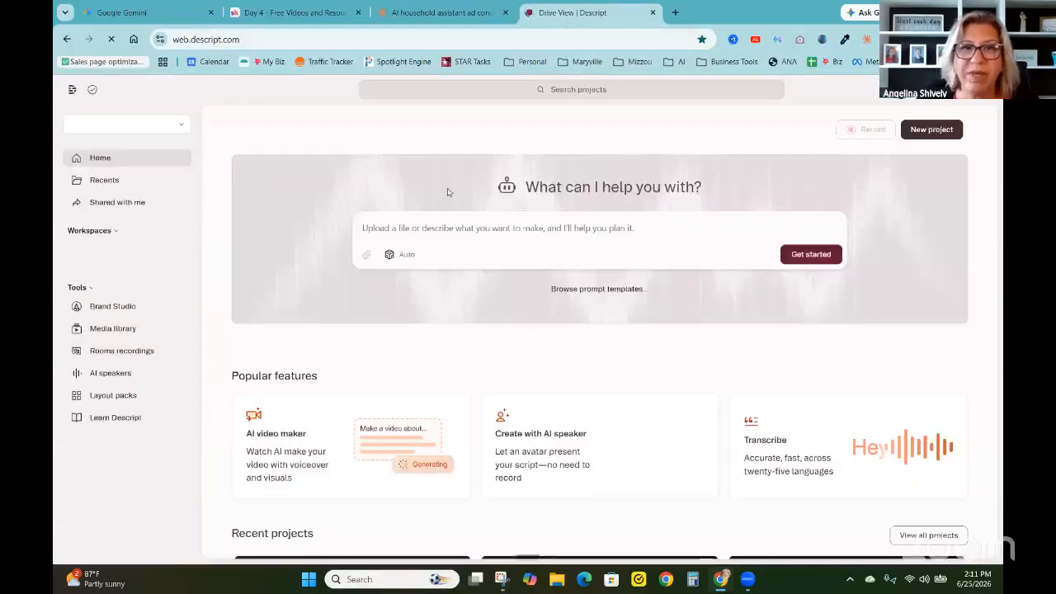
scroll(416, 397, down, 3)
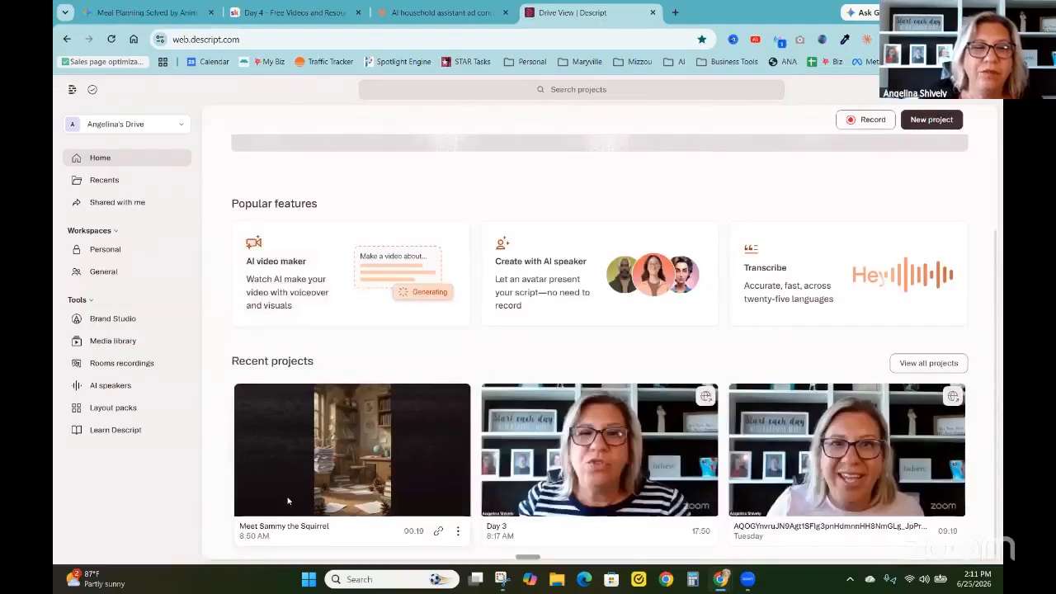
click(289, 501)
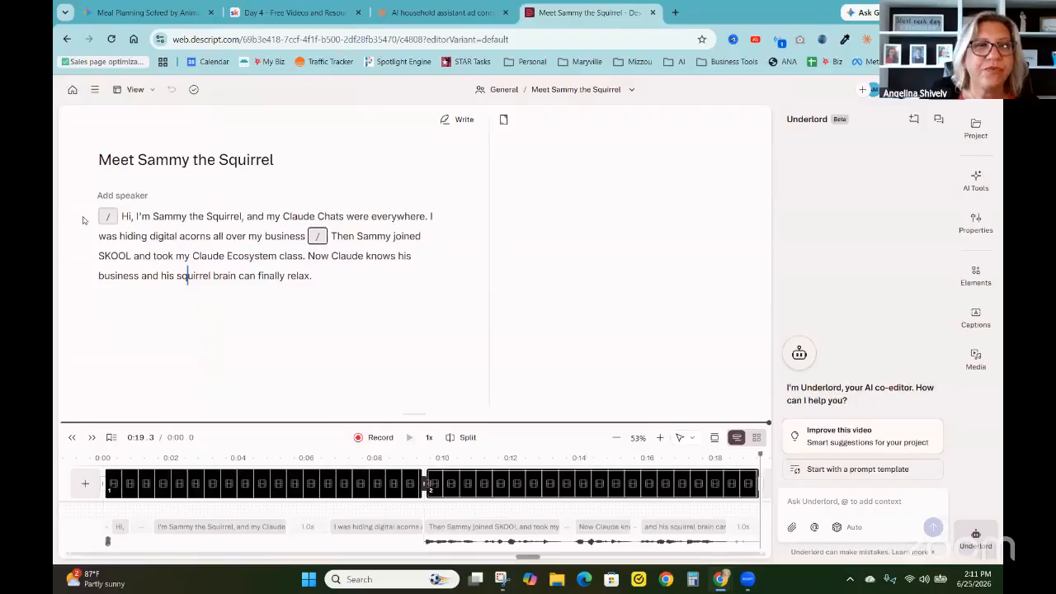
Play the "Meet Sammy the Squirrel" video from the beginning of the script with the volume raised
click(123, 216)
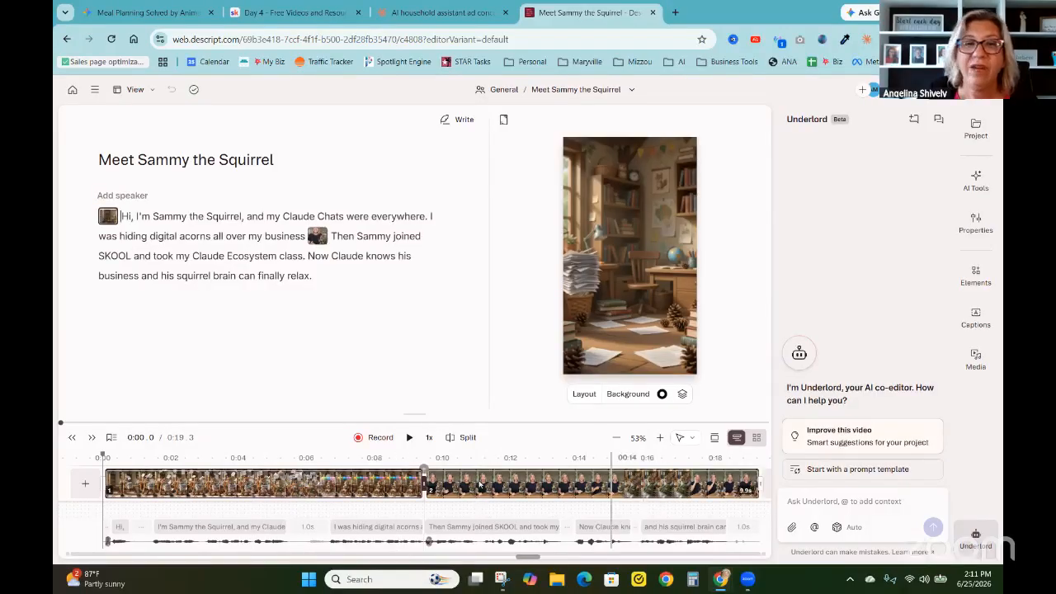
click(407, 439)
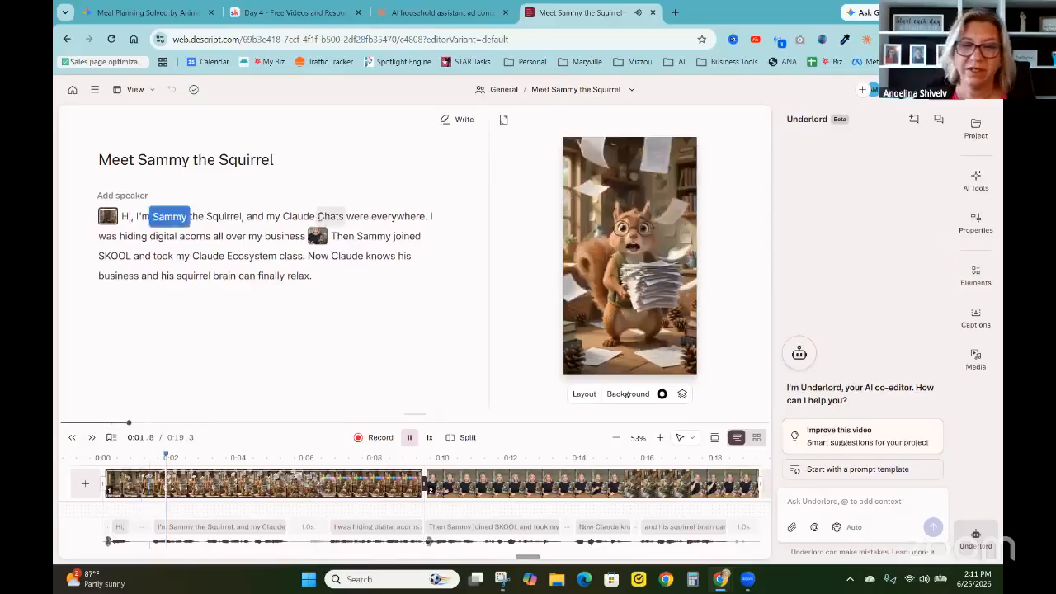
key(XF86AudioRaiseVolume)
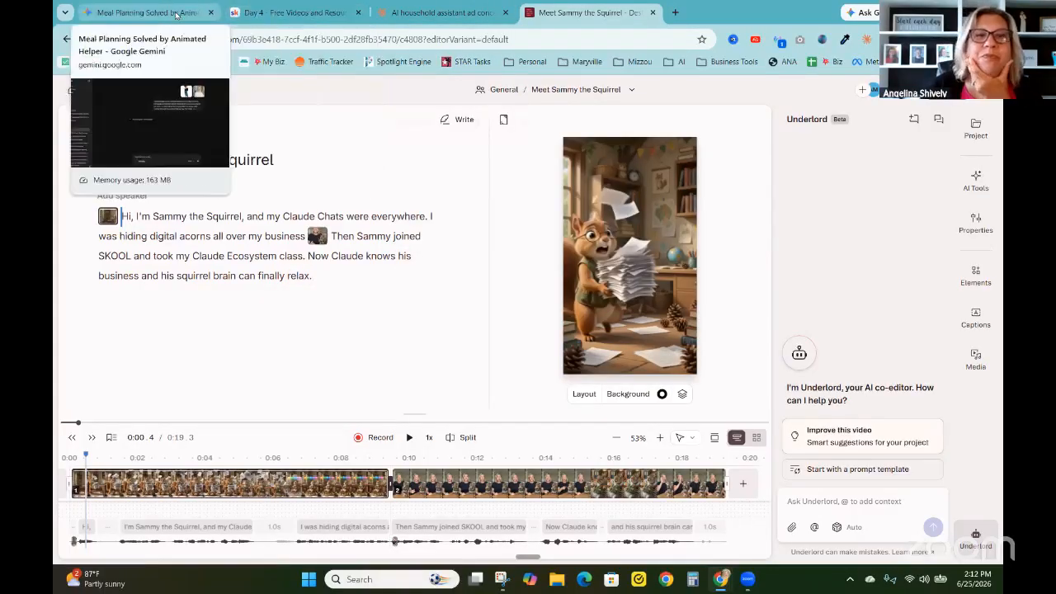
Switch to Gemini, play the generated Maggie the Magnificent video, and examine it
click(140, 12)
click(608, 429)
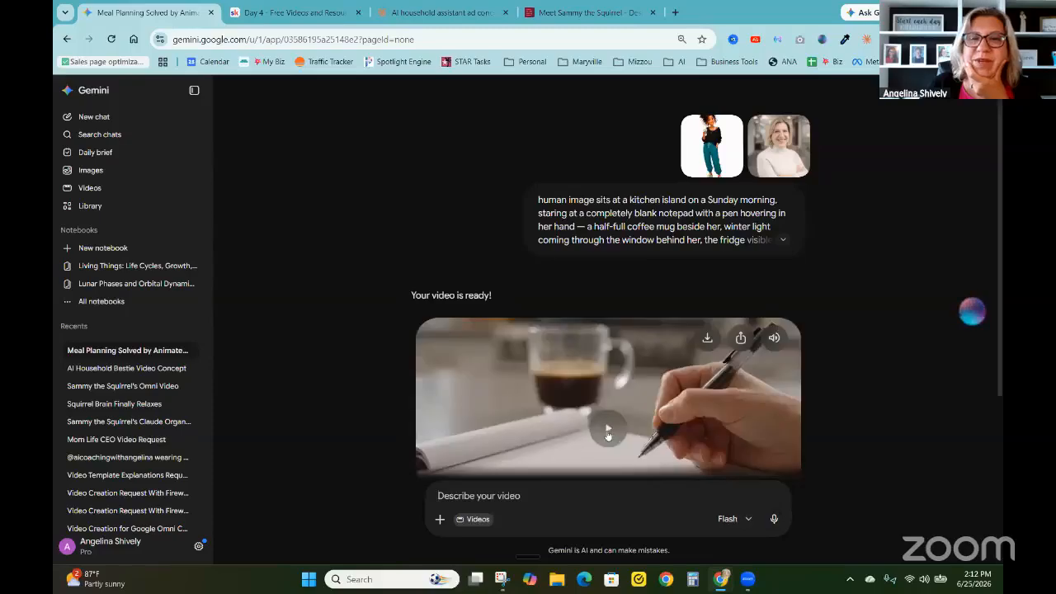
scroll(608, 428, down, 1)
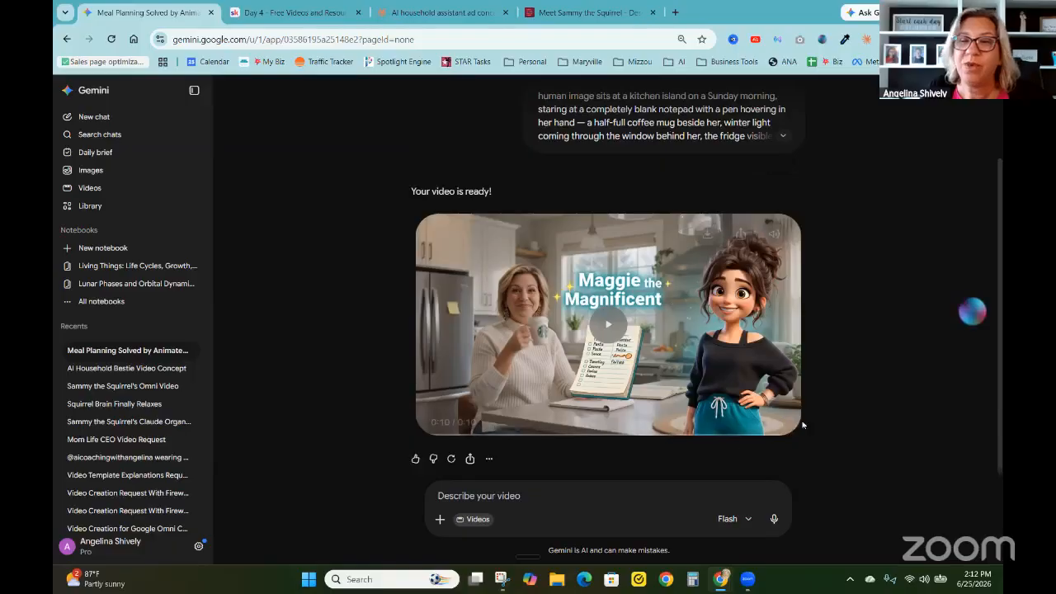
click(438, 426)
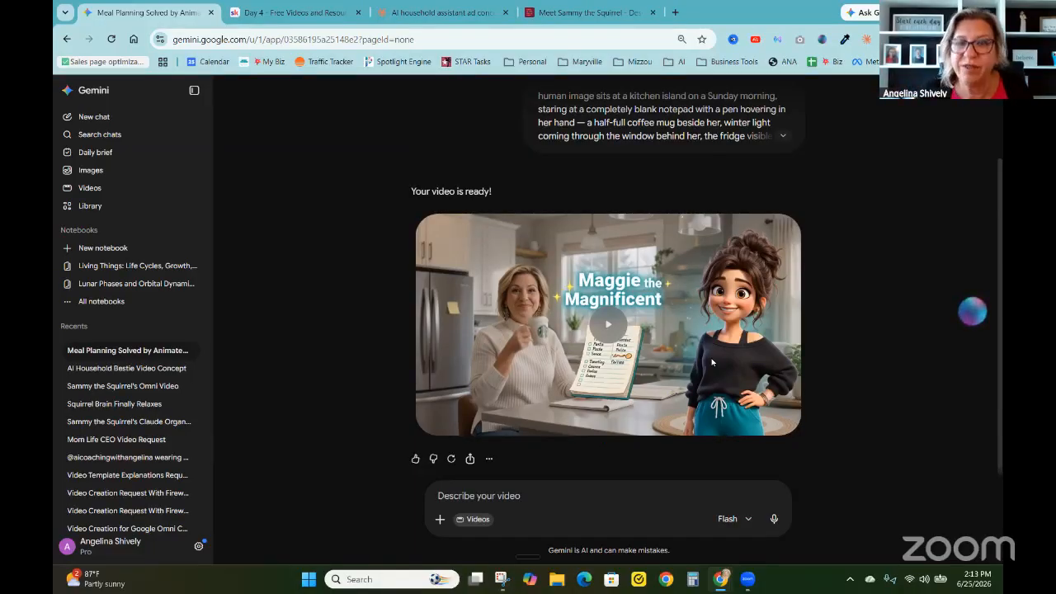
mouse_move(731, 247)
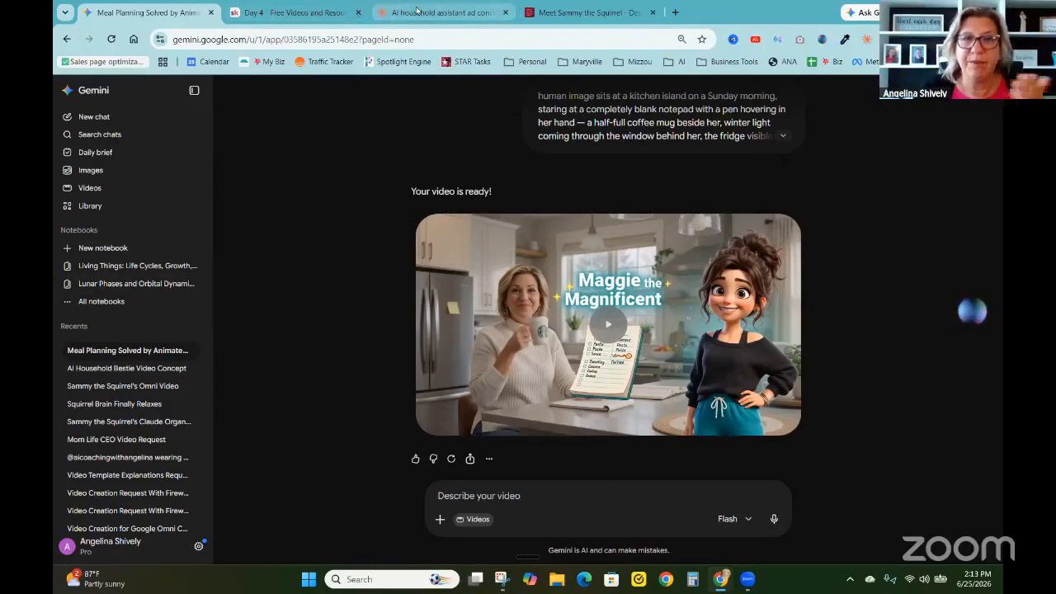
Switch to the Claude chat "AI household assistant ad concept"
mouse_move(429, 12)
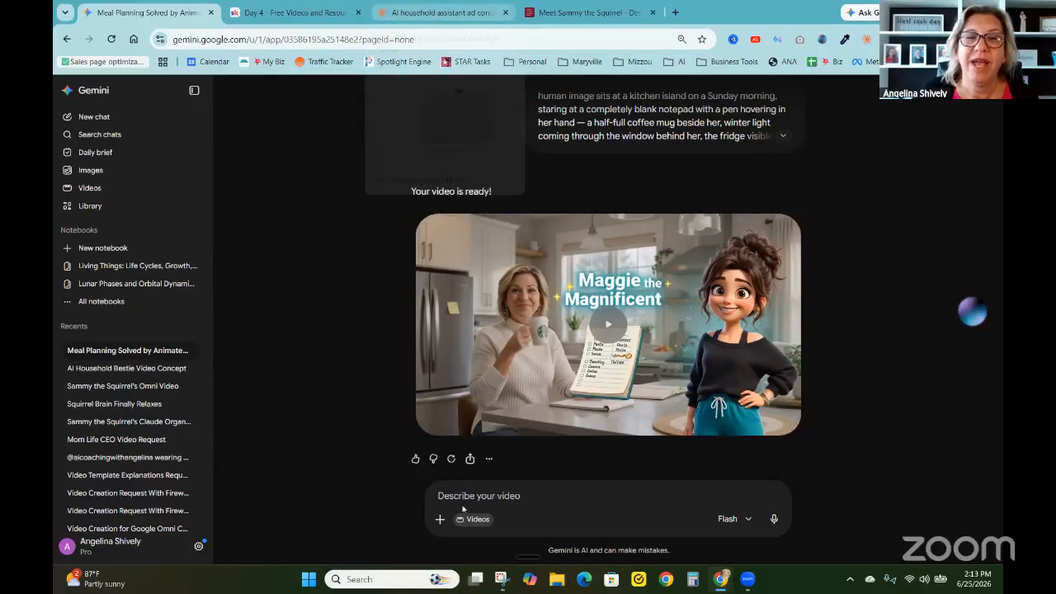
key(ctrl+3)
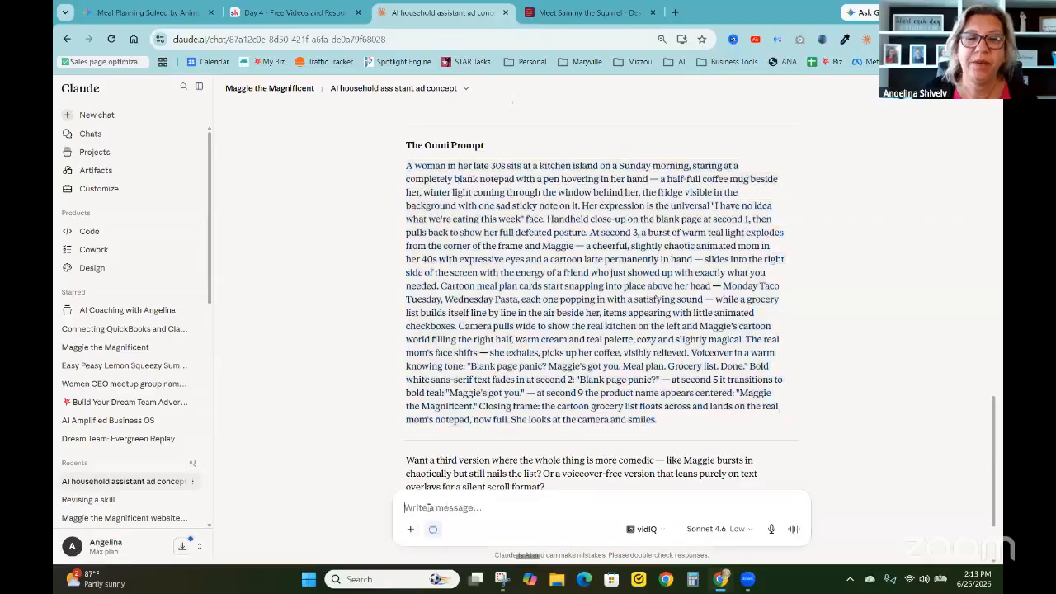
text(/)
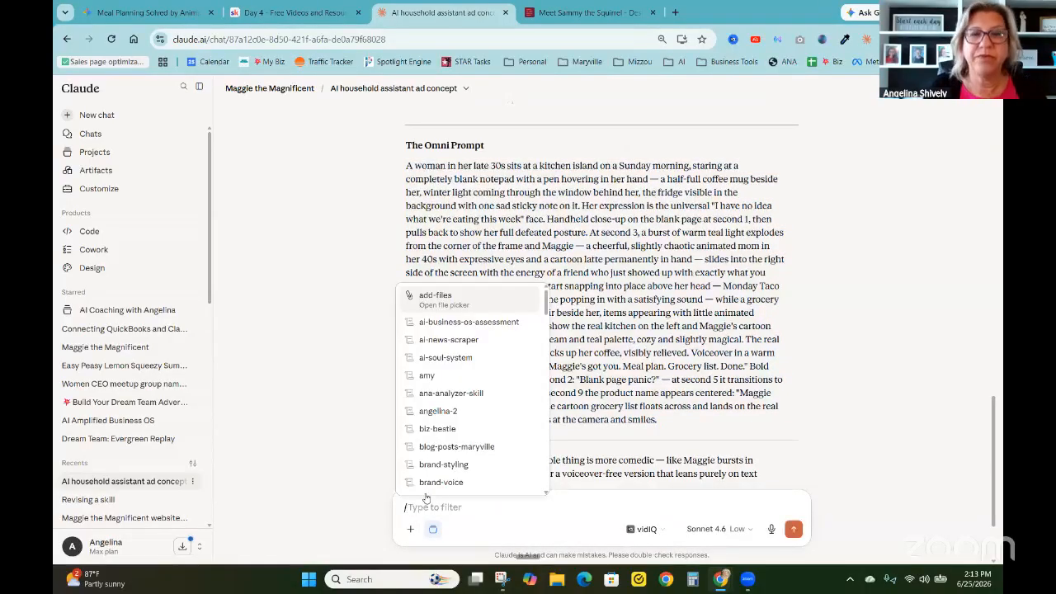
text(om)
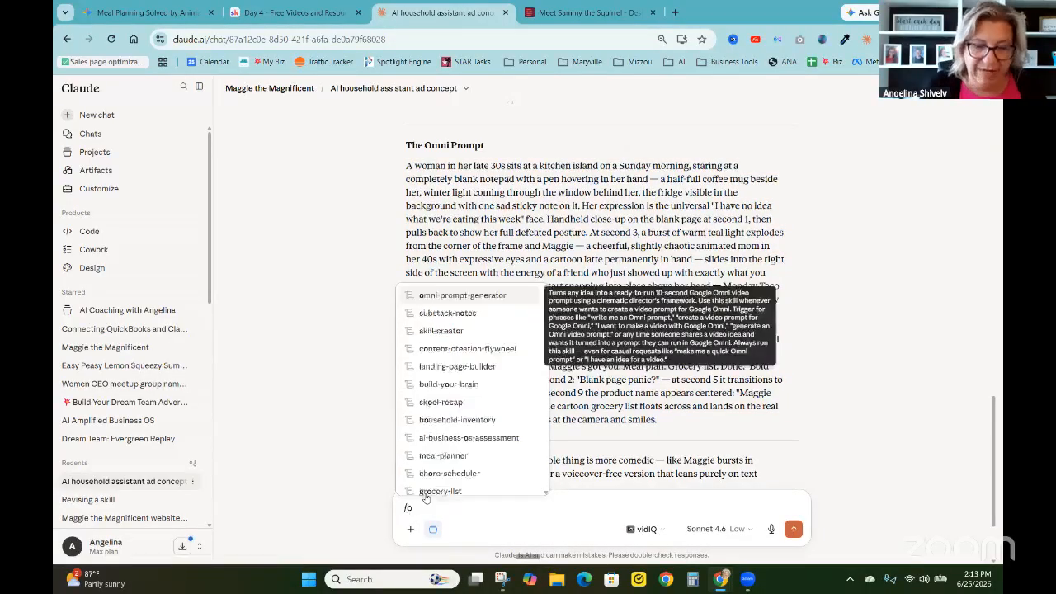
key(BackSpace)
key(BackSpace)
key(BackSpace)
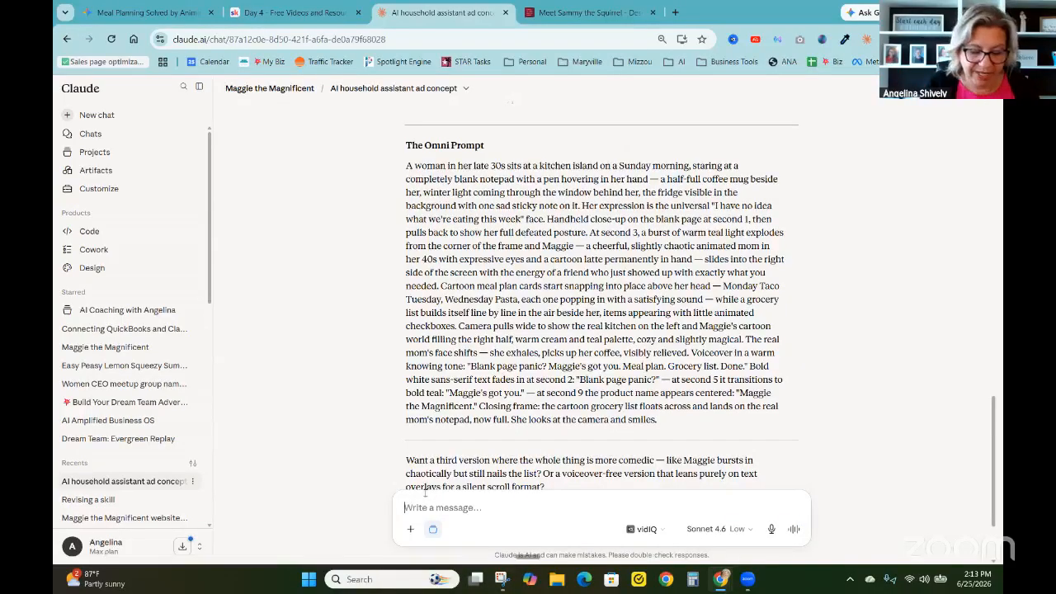
Draft a message requesting another scene with only Maggie, sharing how she interviews the family, gathers details and tailors a Claude skill for meal planning
text(ok now)
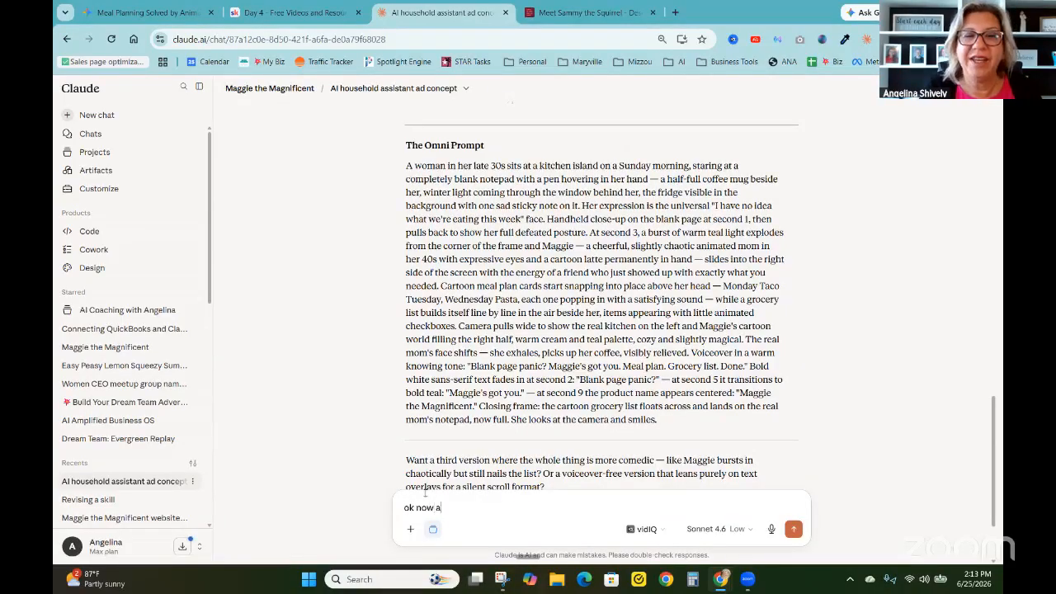
text( I)
key(super+h)
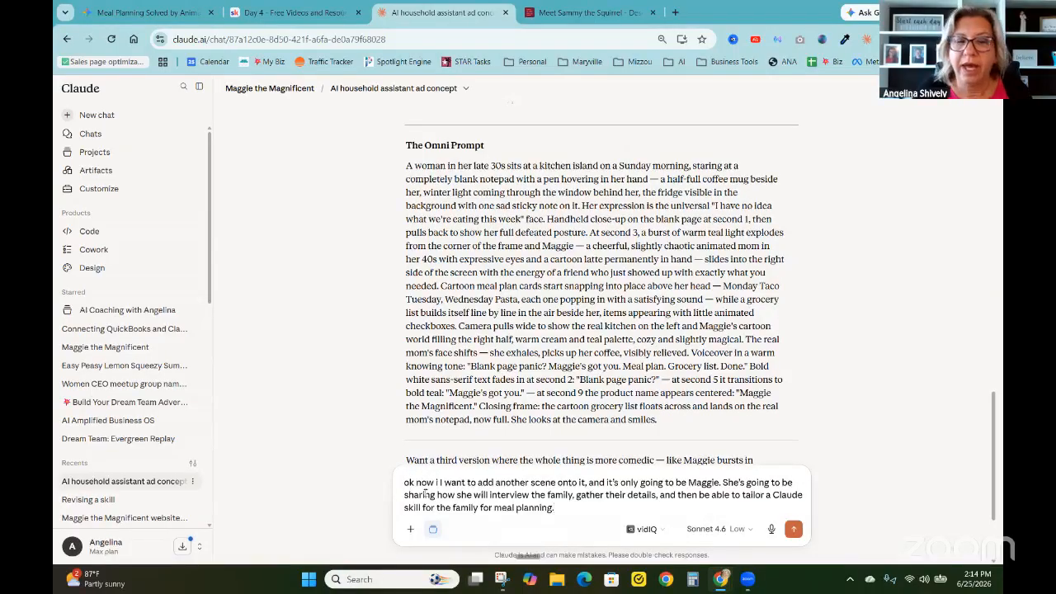
Add the omni-prompt-generator skill to the end of the drafted message
text(/)
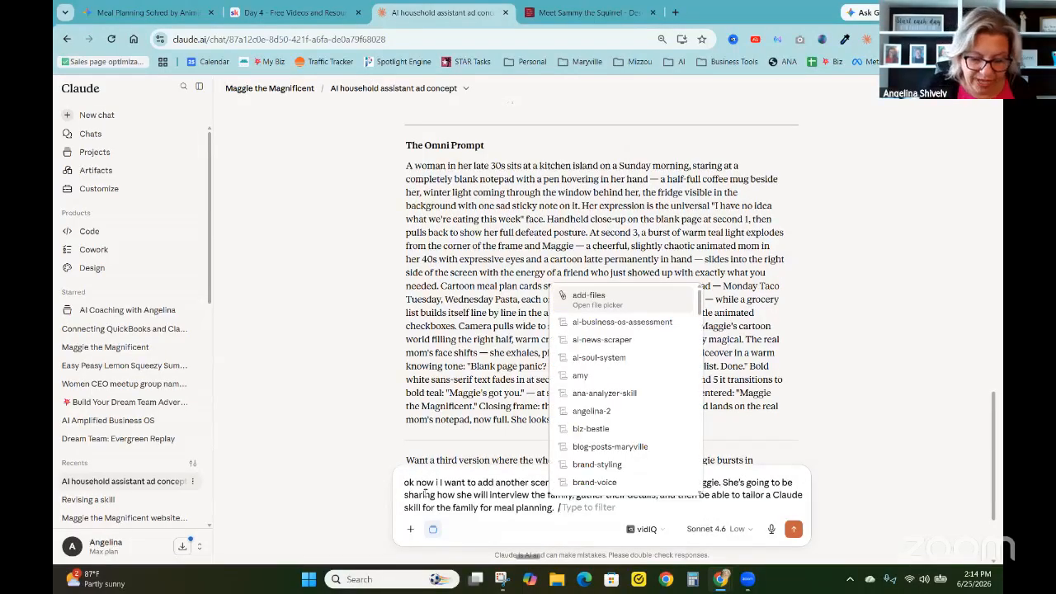
text(omi)
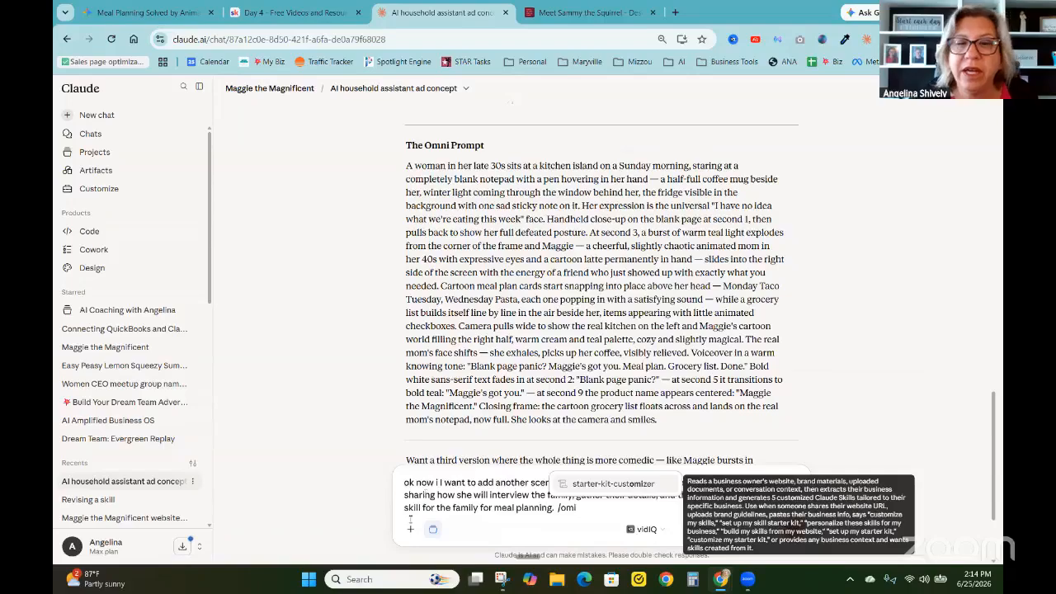
key(BackSpace)
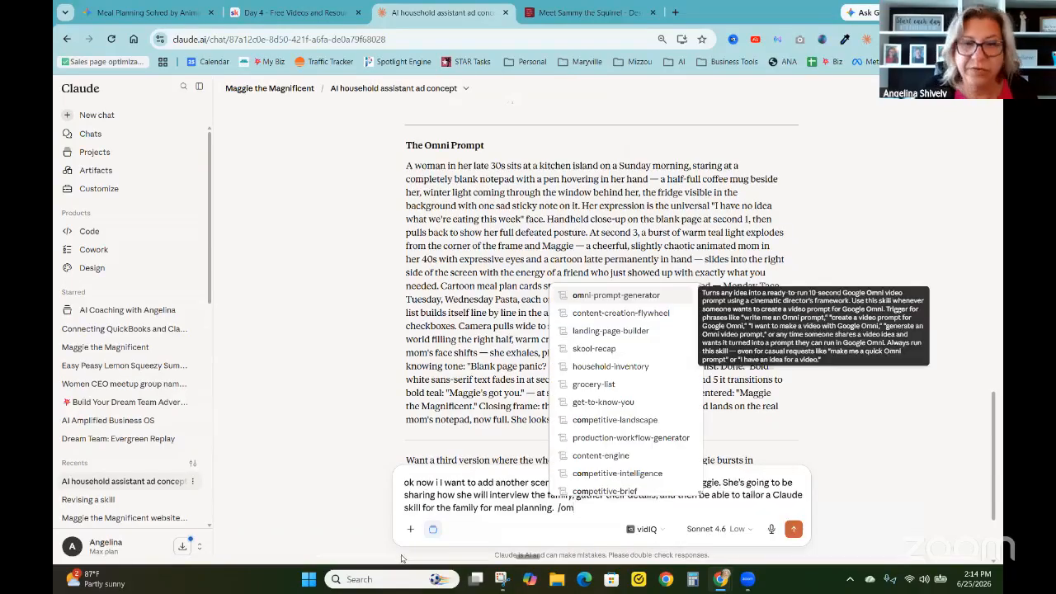
text(n)
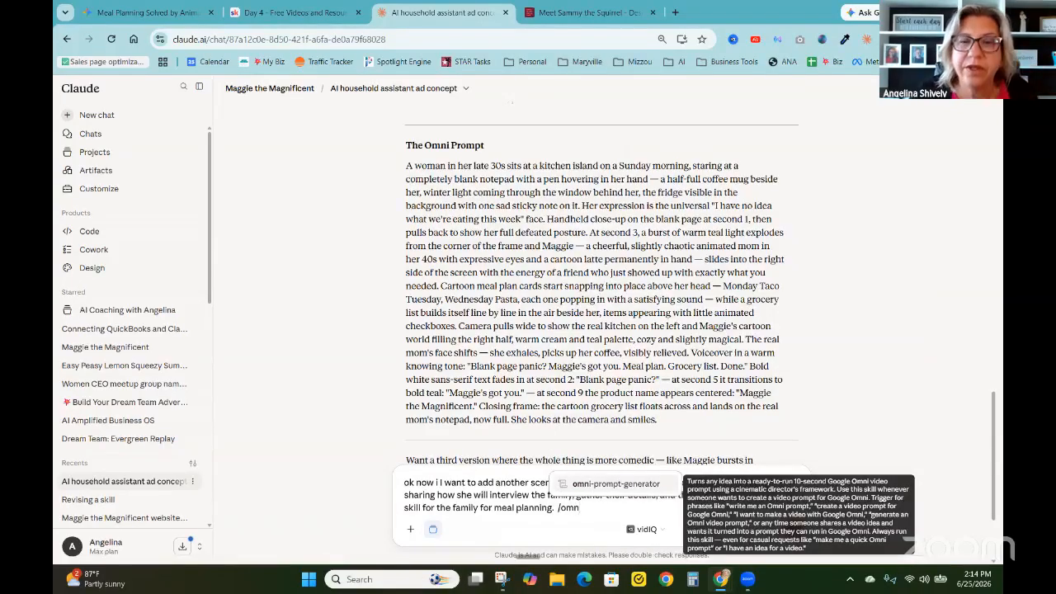
click(604, 485)
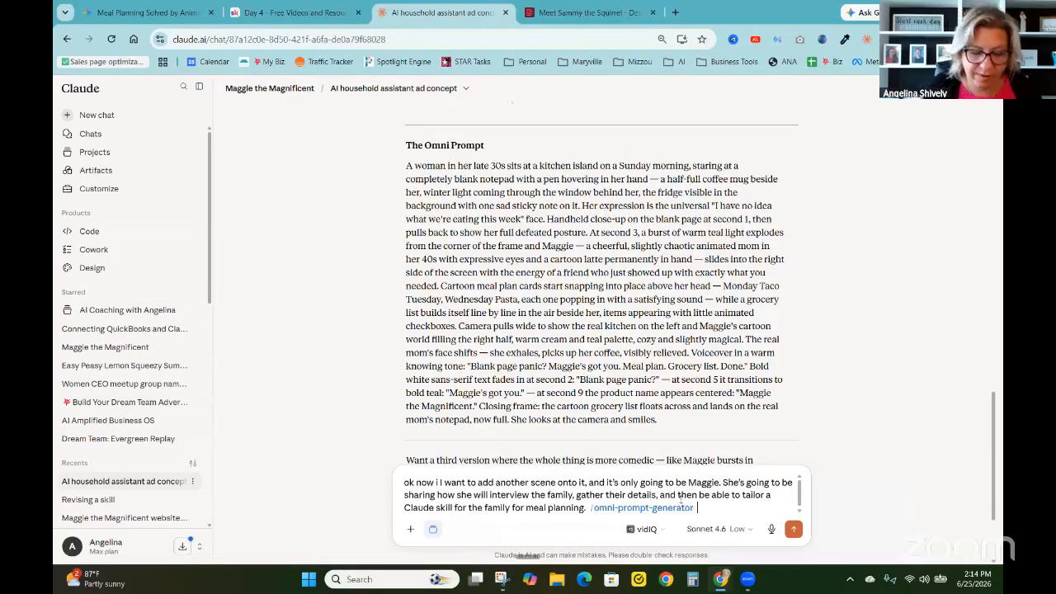
Add "this is building upon the prevrious script only includes Maggie the cartoon character" after the skill reference and send the message
text(this is bu)
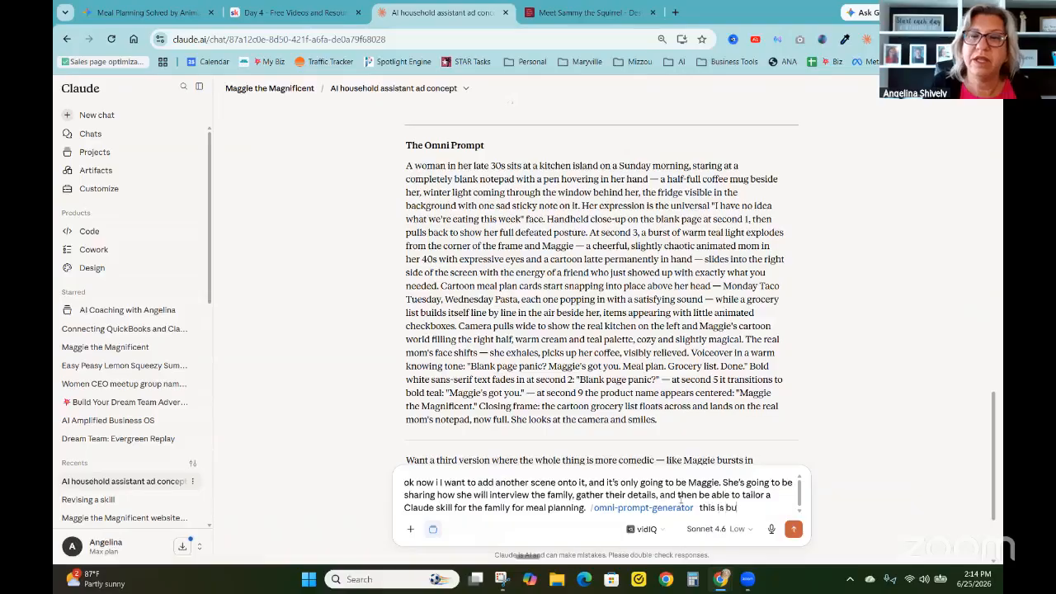
text(ilding up)
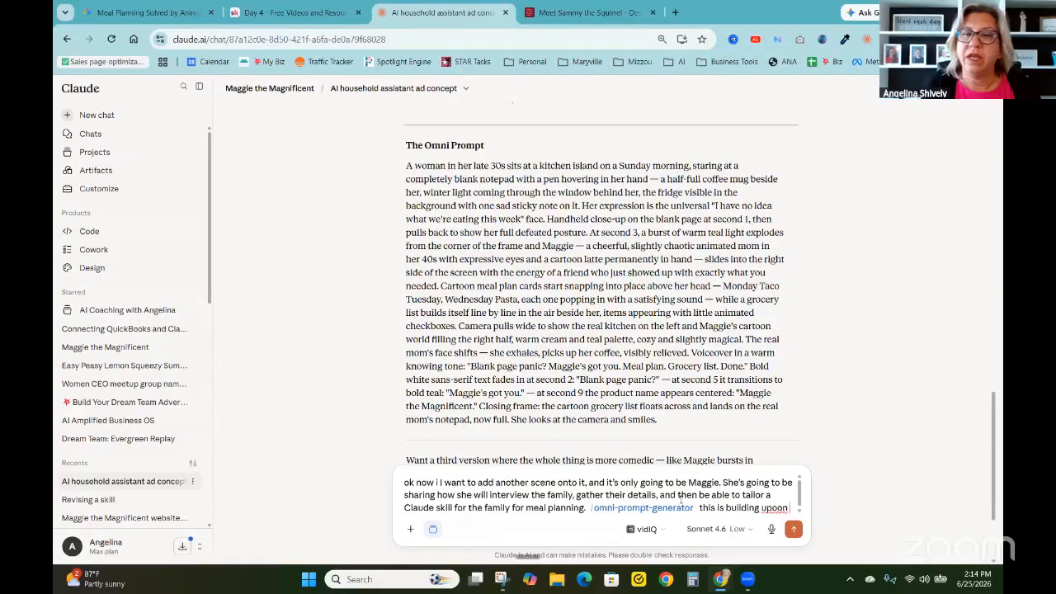
text(on the prevrious)
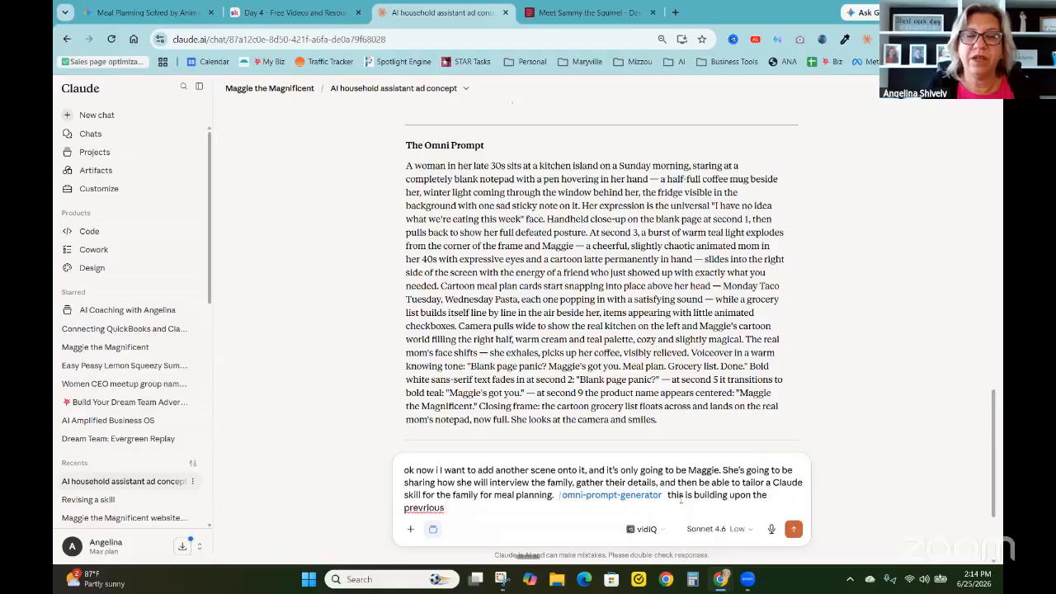
text( script)
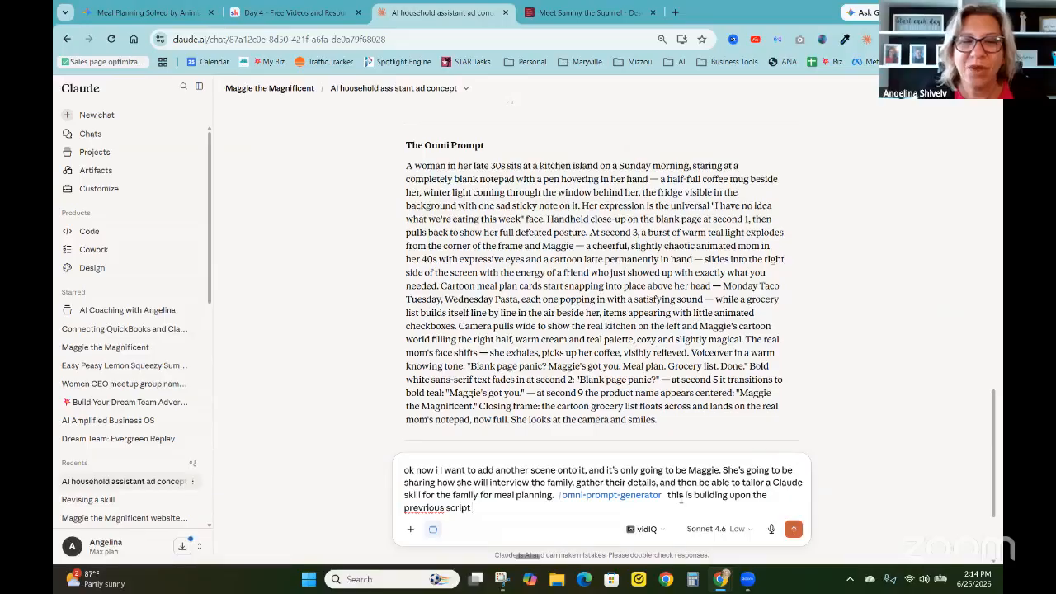
text( only include)
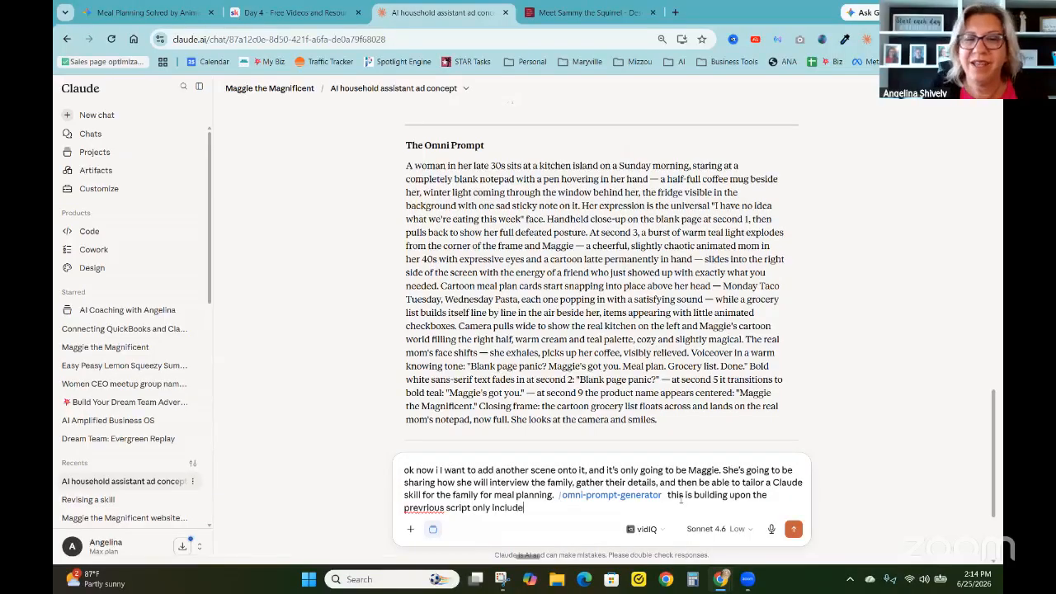
text(s Maggie t)
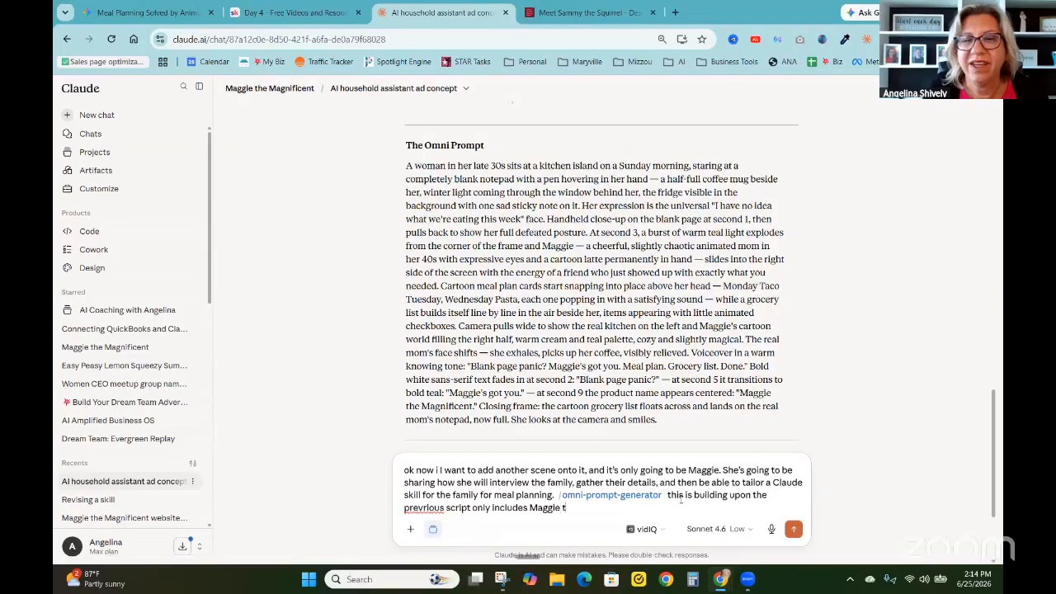
text(he cartoon cha)
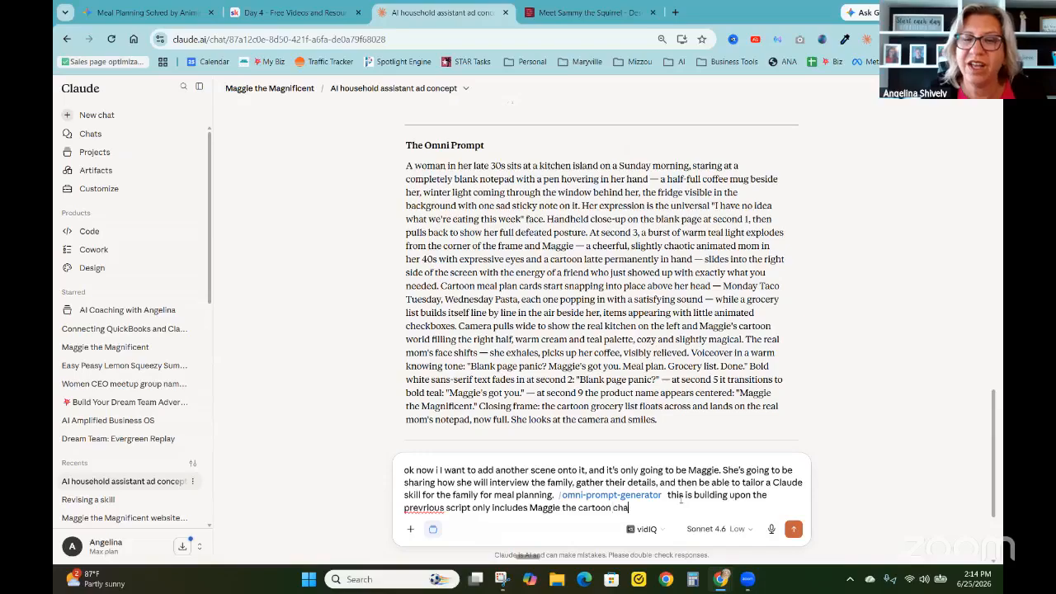
text(racter)
key(Return)
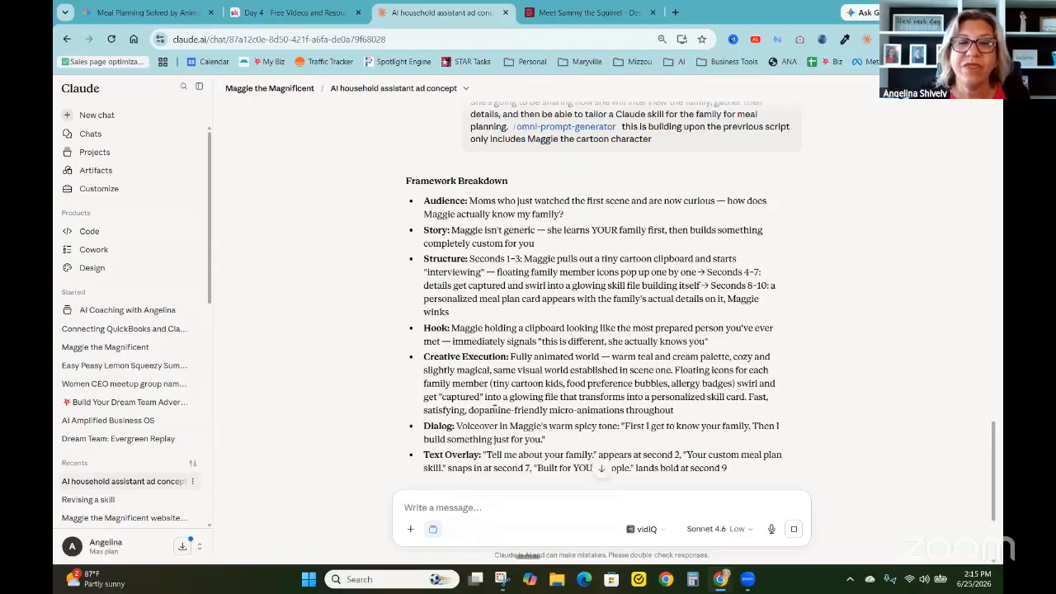
Copy the new Omni Prompt section for Maggie's fully animated scene from Claude's reply
scroll(495, 406, down, 2)
scroll(638, 404, down, 3)
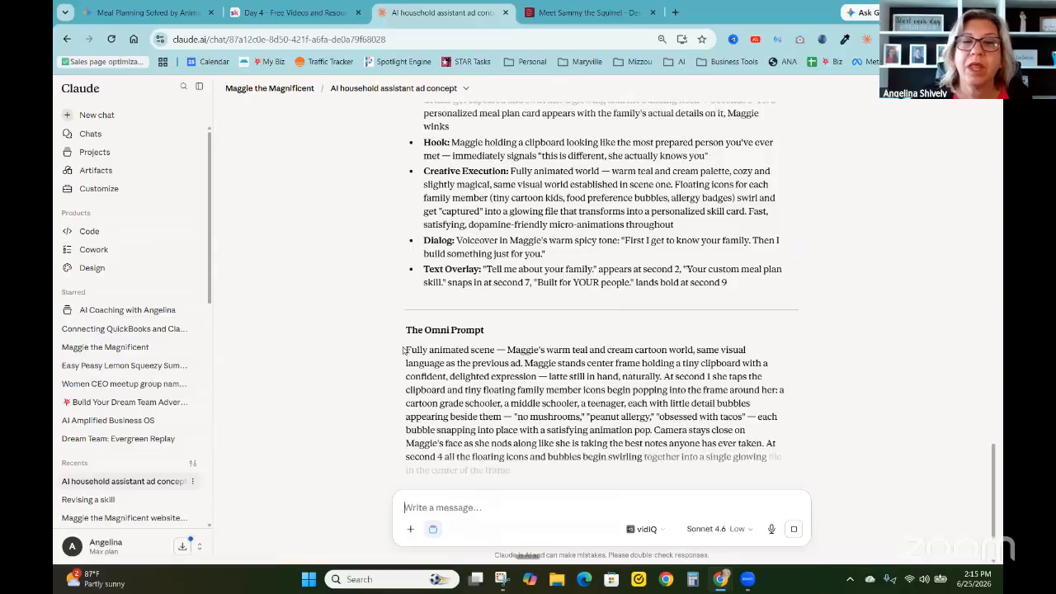
drag(406, 350, 578, 412)
drag(654, 415, 780, 385)
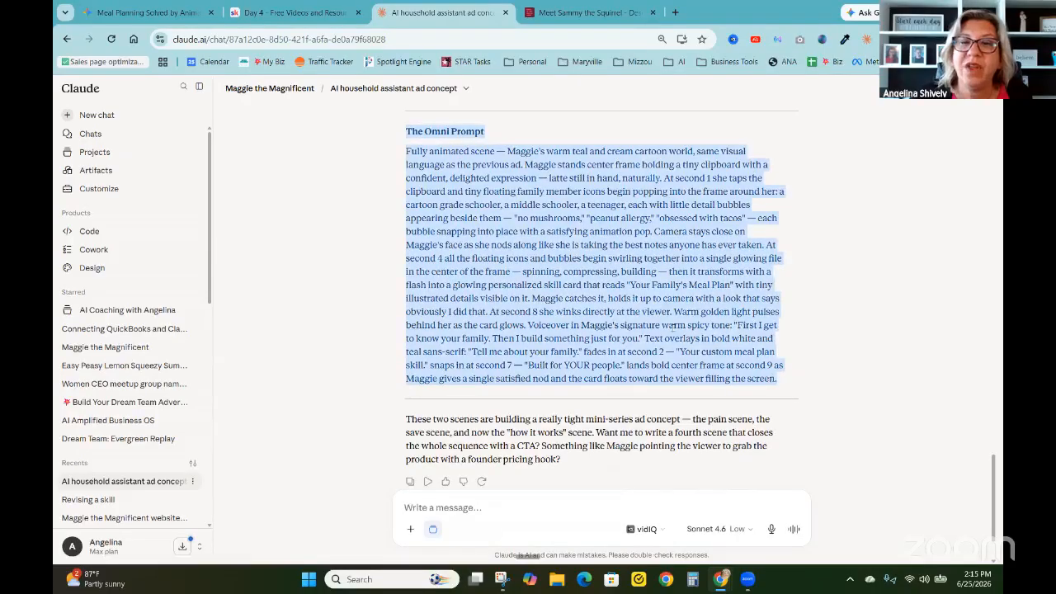
right_click(693, 345)
click(701, 344)
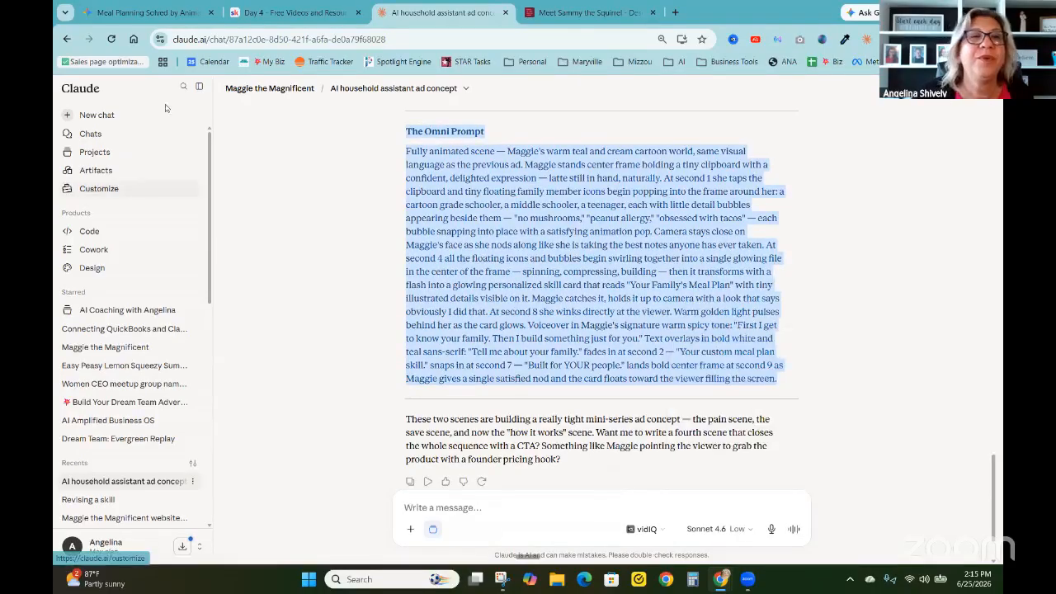
Switch to the Gemini chat and attach the Maggie character image ChatGPT Image Jun 25, 2026, 01_50_19 PM from the Maggie folder in Desktop's AI Coaching
click(141, 12)
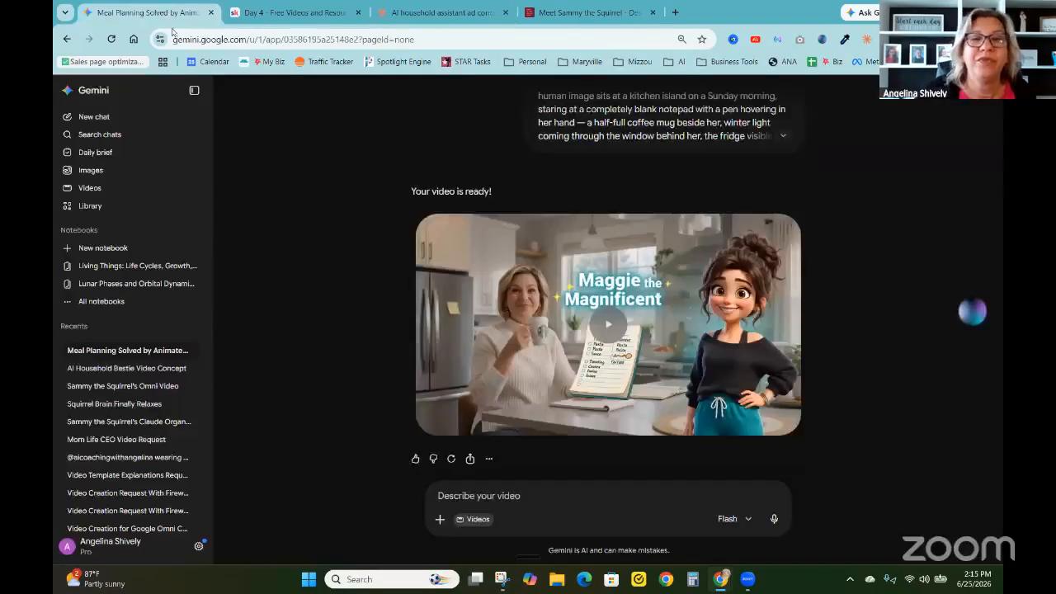
click(439, 518)
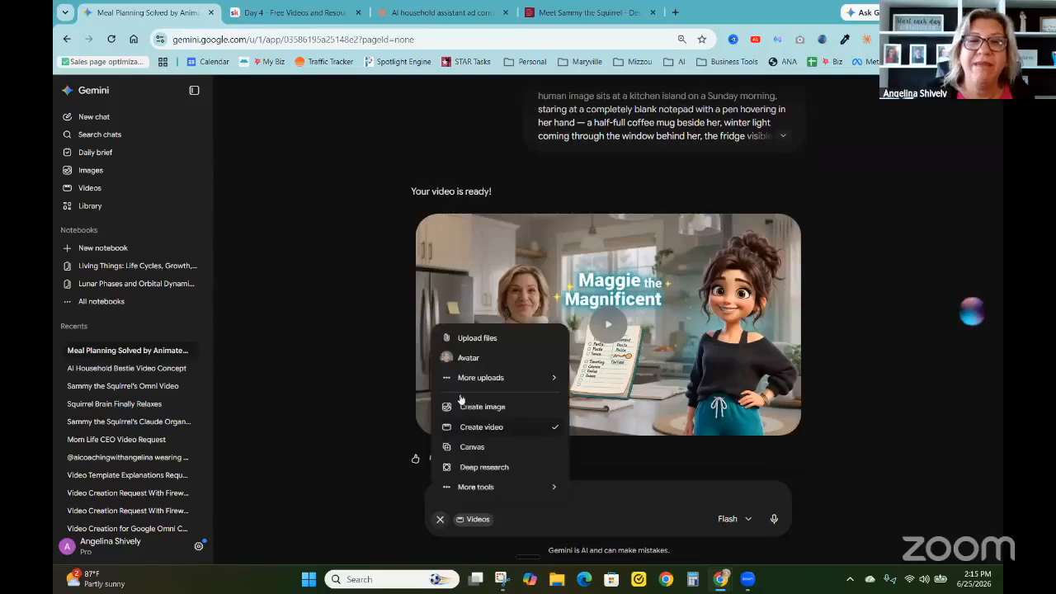
click(477, 338)
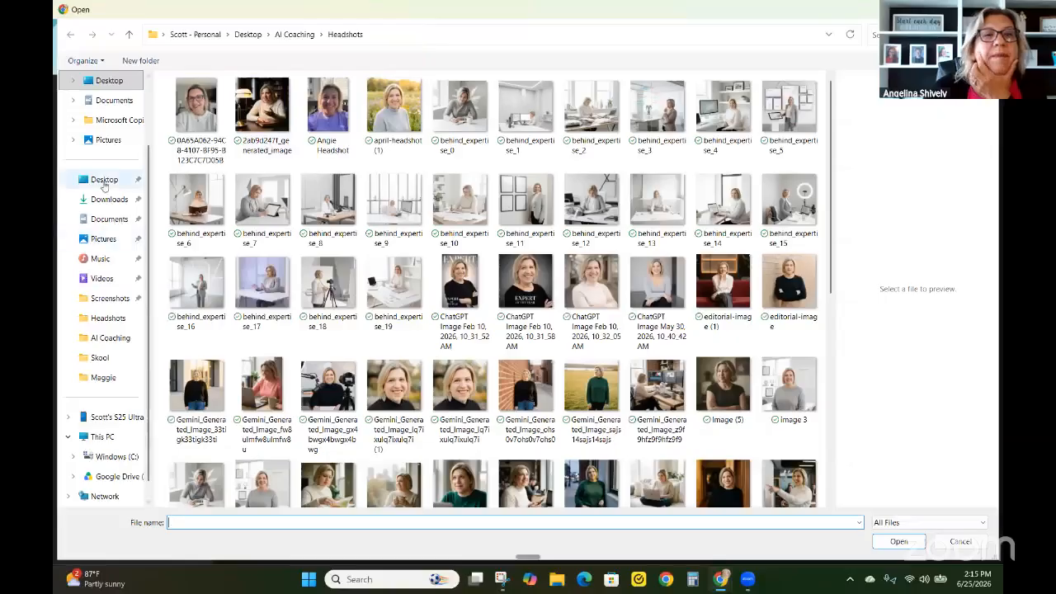
click(103, 182)
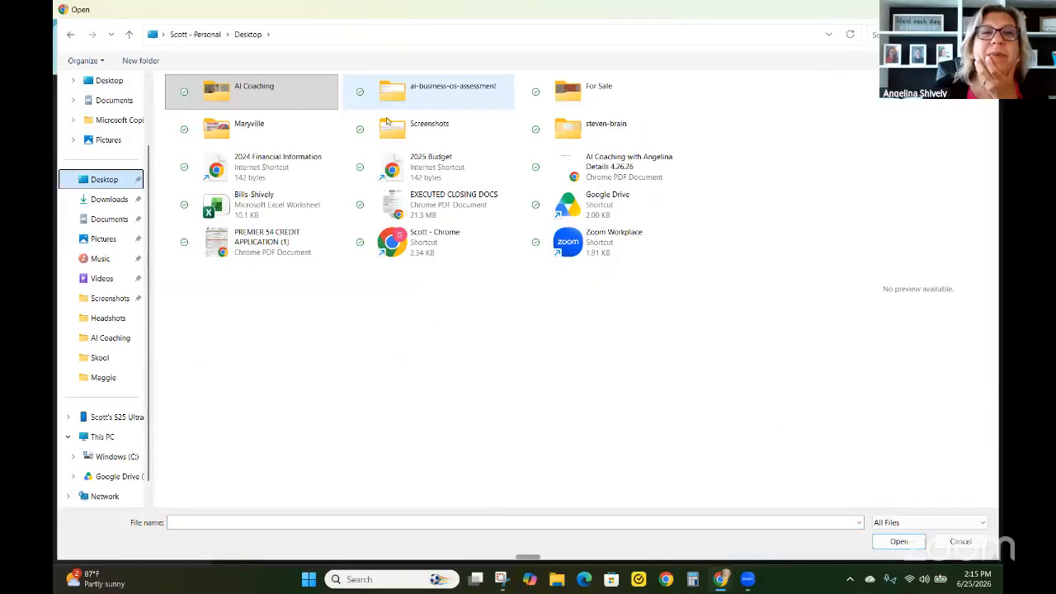
double_click(271, 93)
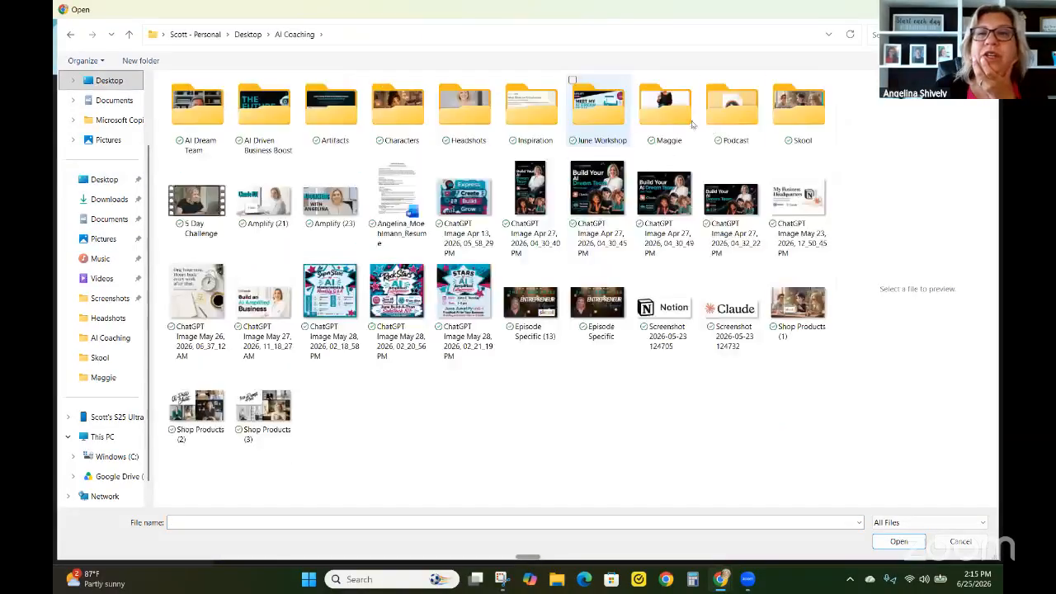
double_click(666, 107)
click(385, 123)
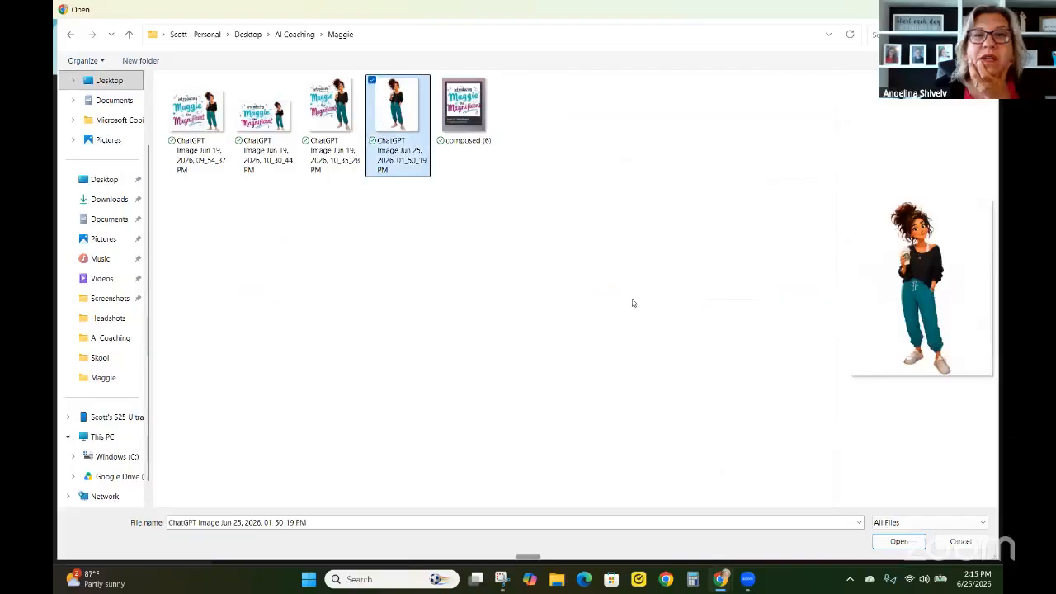
click(898, 541)
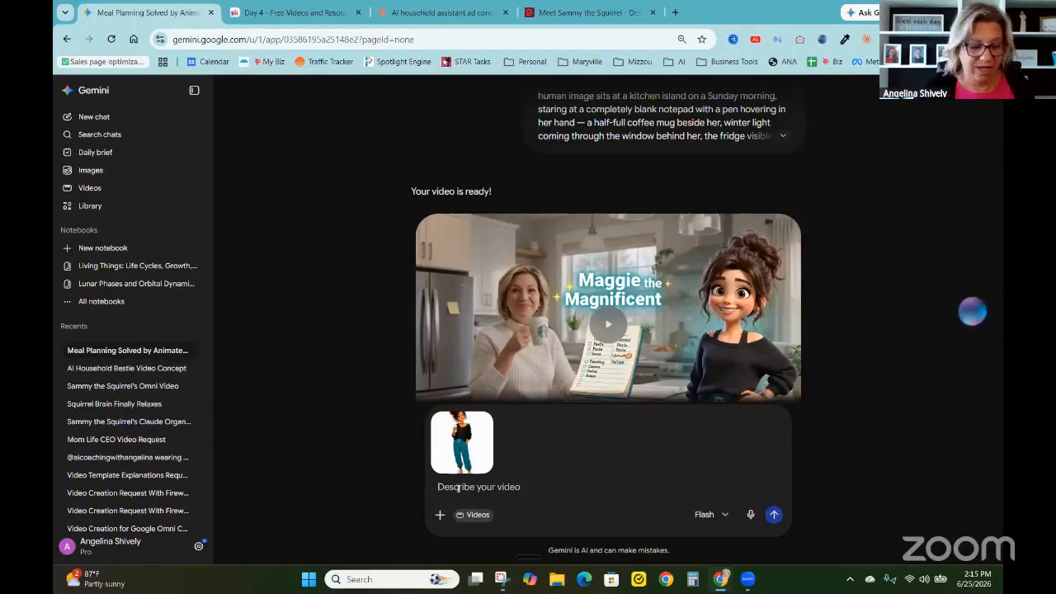
Paste the copied framework breakdown with its Omni prompt as the video description, review it from the beginning, and submit it
key(ctrl+v)
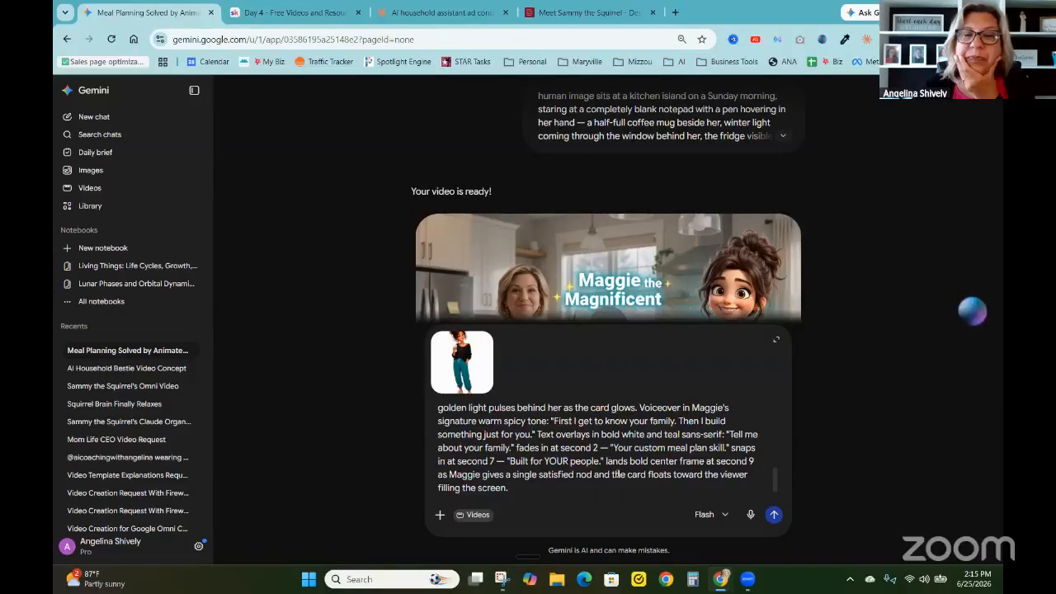
scroll(615, 466, up, 5)
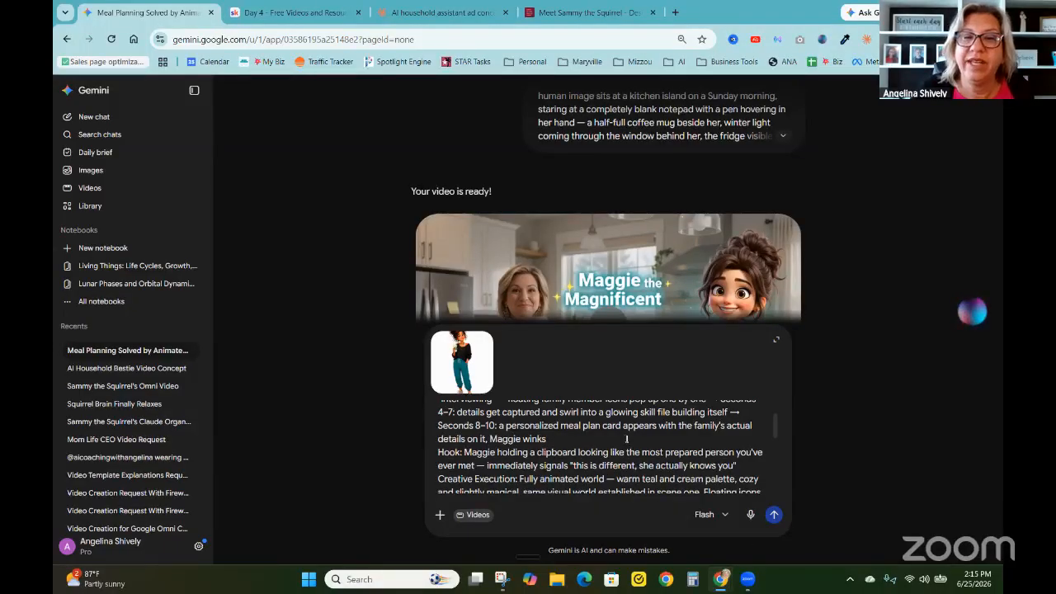
scroll(626, 439, up, 6)
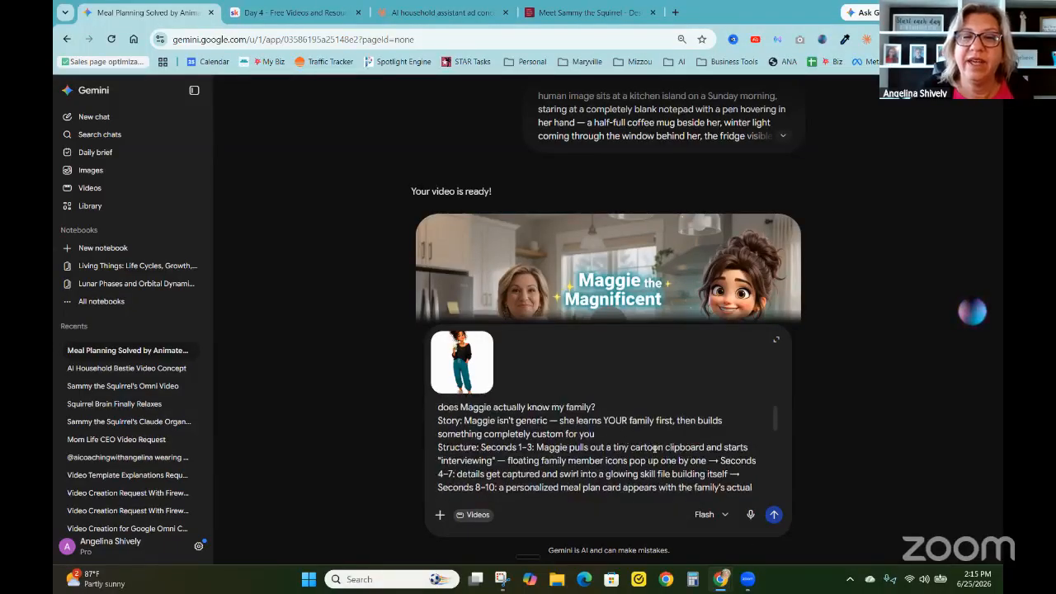
click(782, 515)
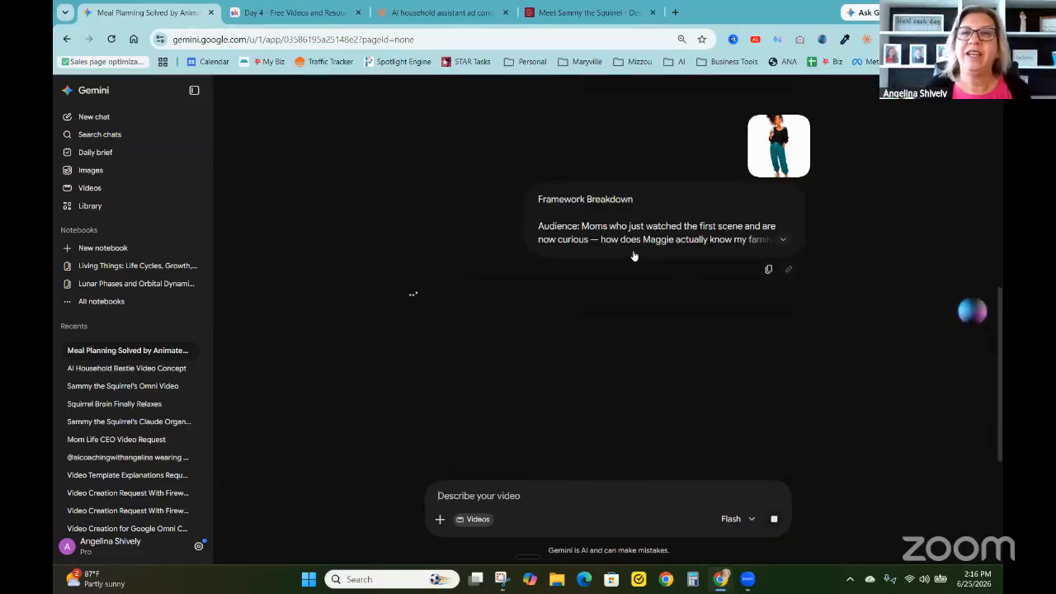
Download the finished kitchen scene video from the earlier reply in the Gemini chat
scroll(633, 251, up, 4)
scroll(631, 239, down, 4)
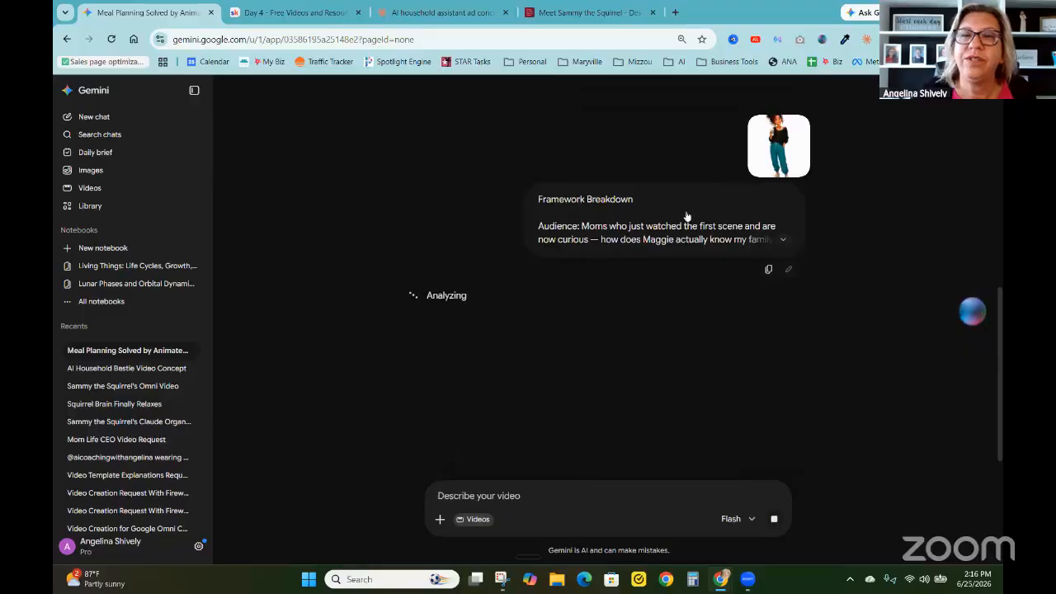
scroll(685, 215, up, 2)
scroll(685, 215, up, 4)
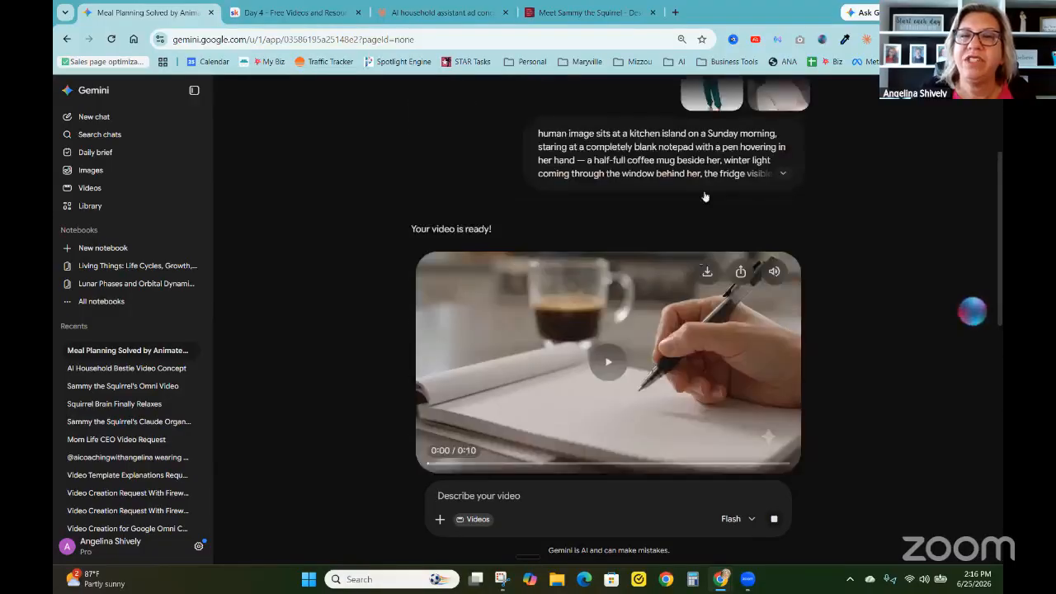
click(708, 284)
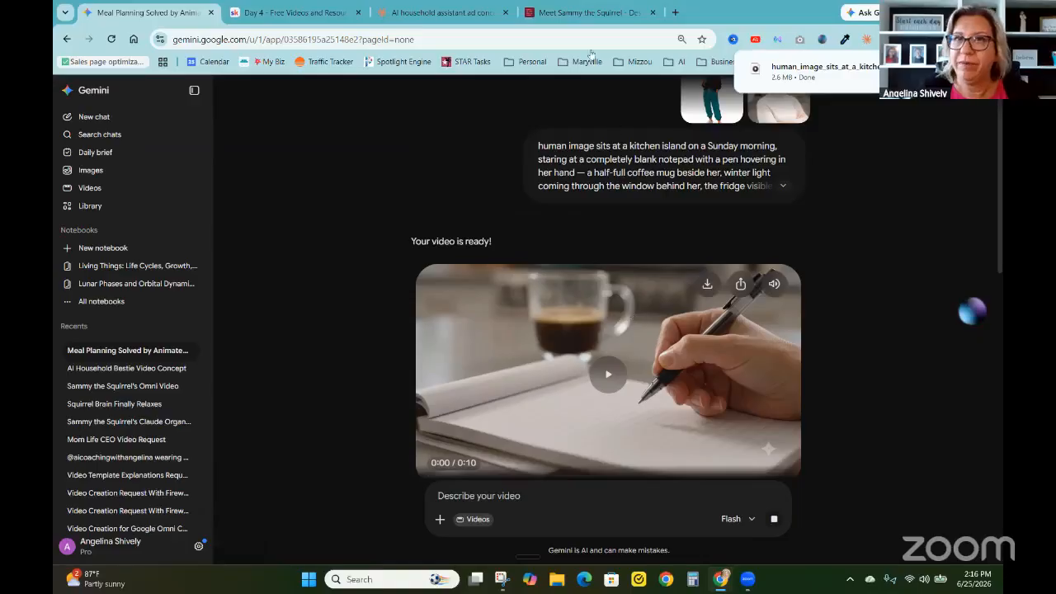
Switch to Descript and start a new project from its home page with the downloaded human_image_sits_at_a_kitchen video
click(563, 10)
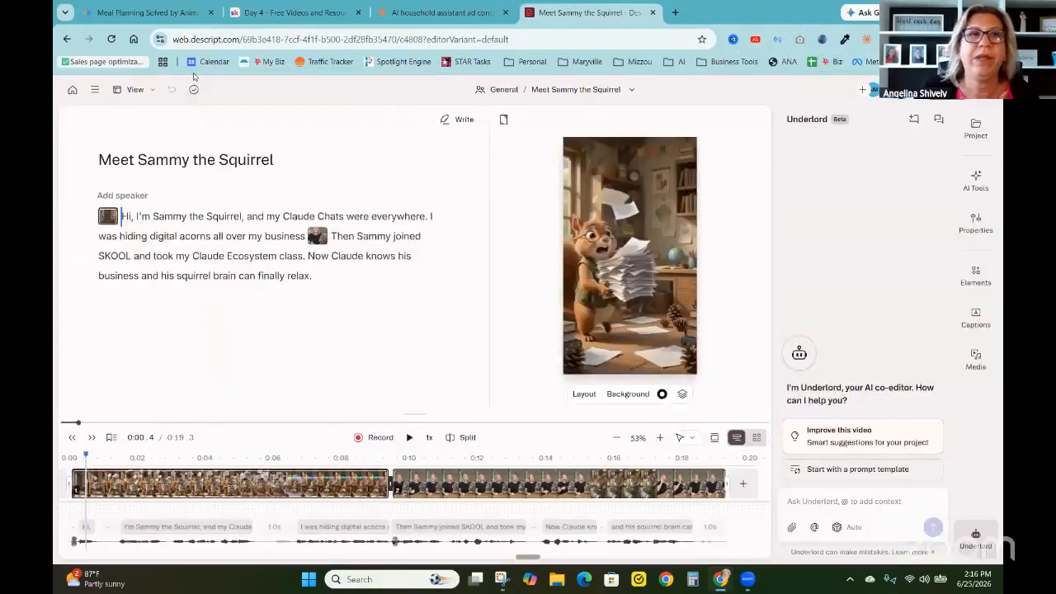
click(71, 91)
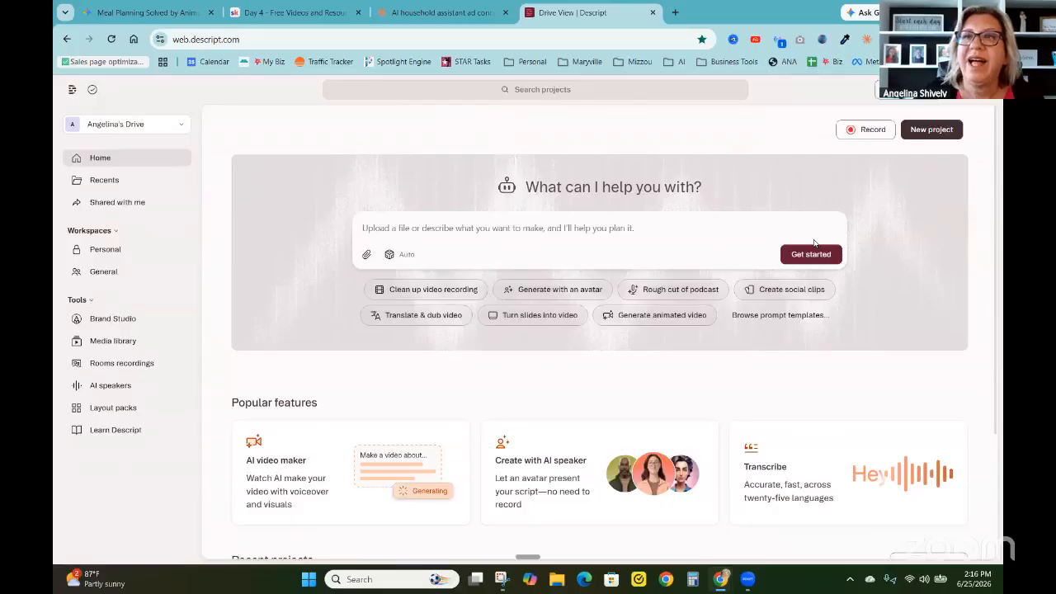
click(781, 39)
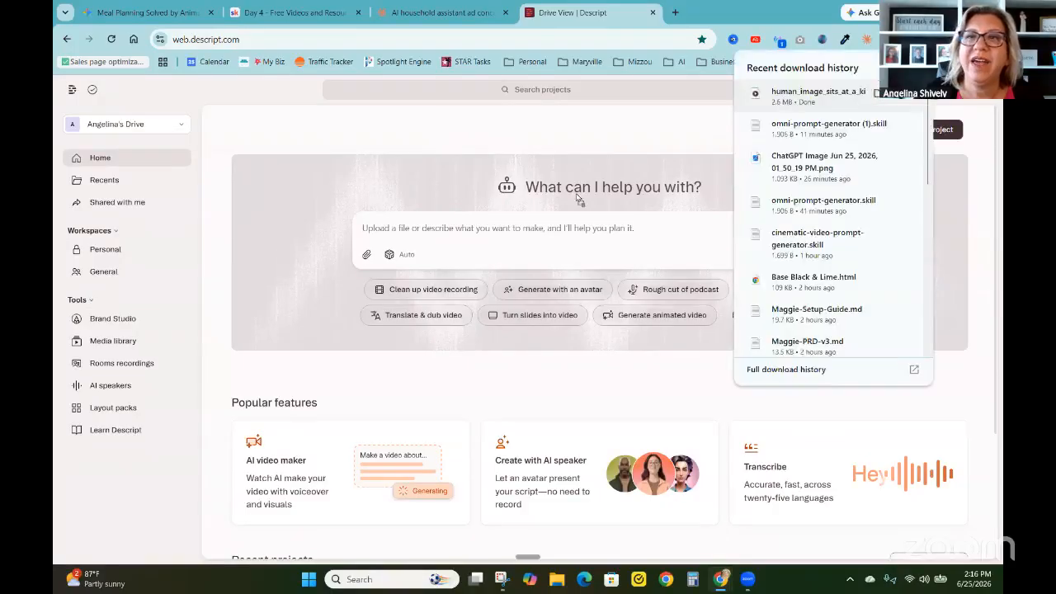
drag(824, 95, 458, 240)
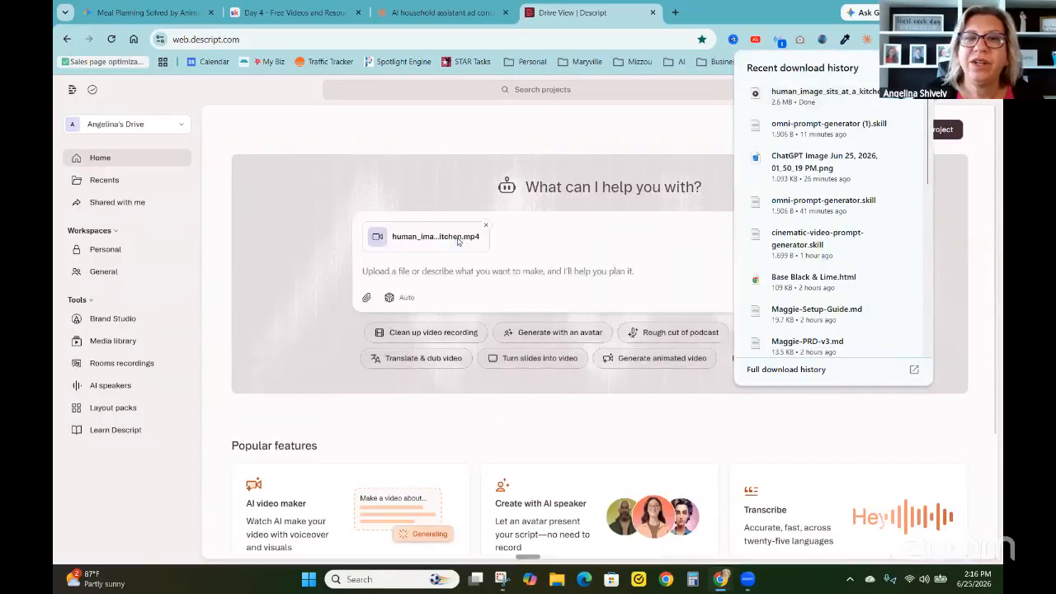
click(638, 131)
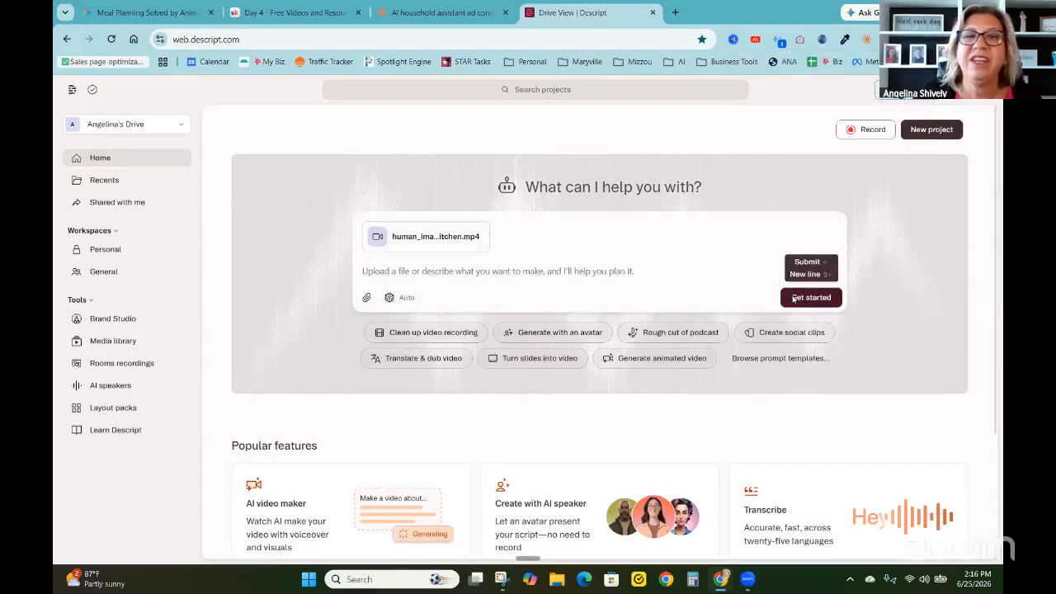
click(792, 299)
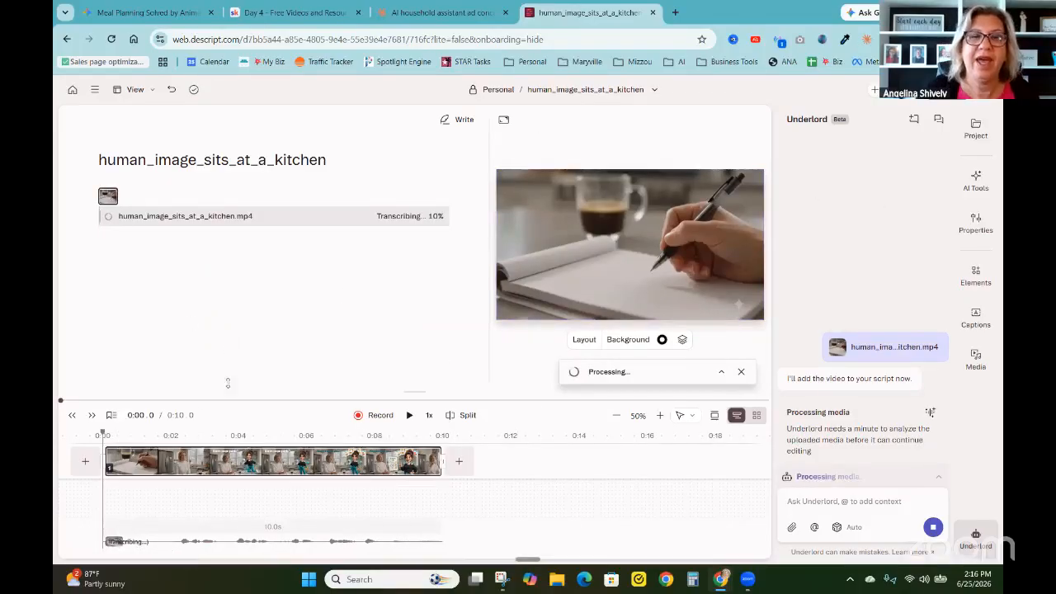
Return to the Gemini chat, examine the response to the second scene request, and reload the page to check for the video
click(141, 10)
scroll(404, 280, down, 6)
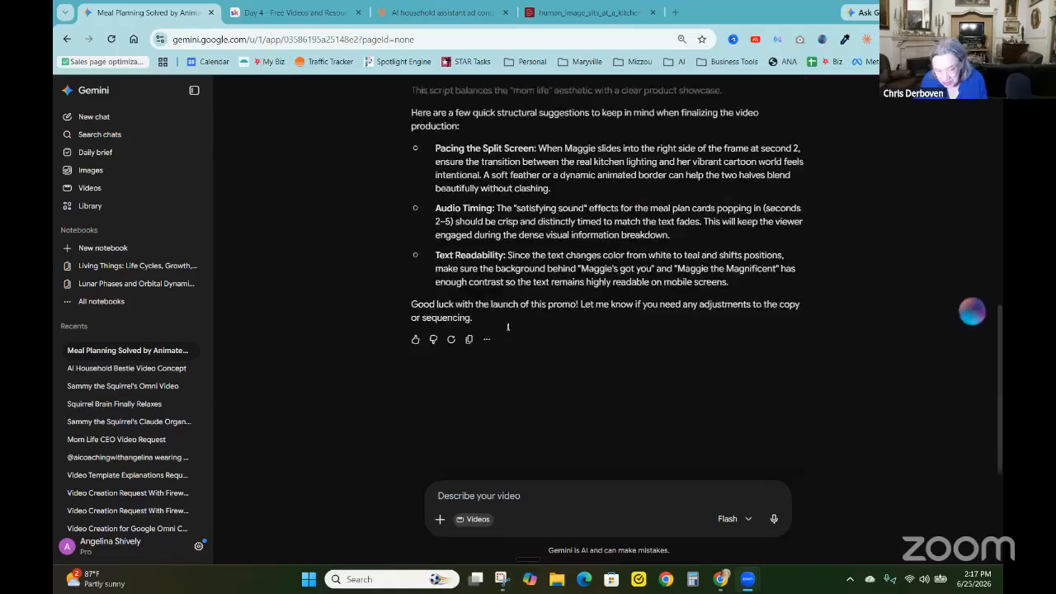
scroll(596, 302, up, 3)
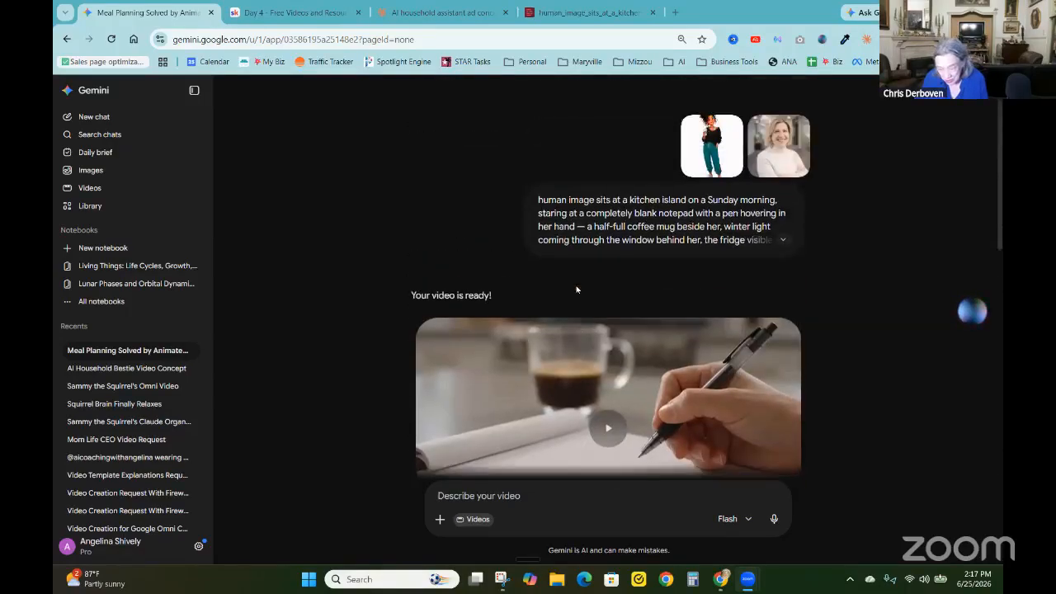
scroll(577, 289, down, 5)
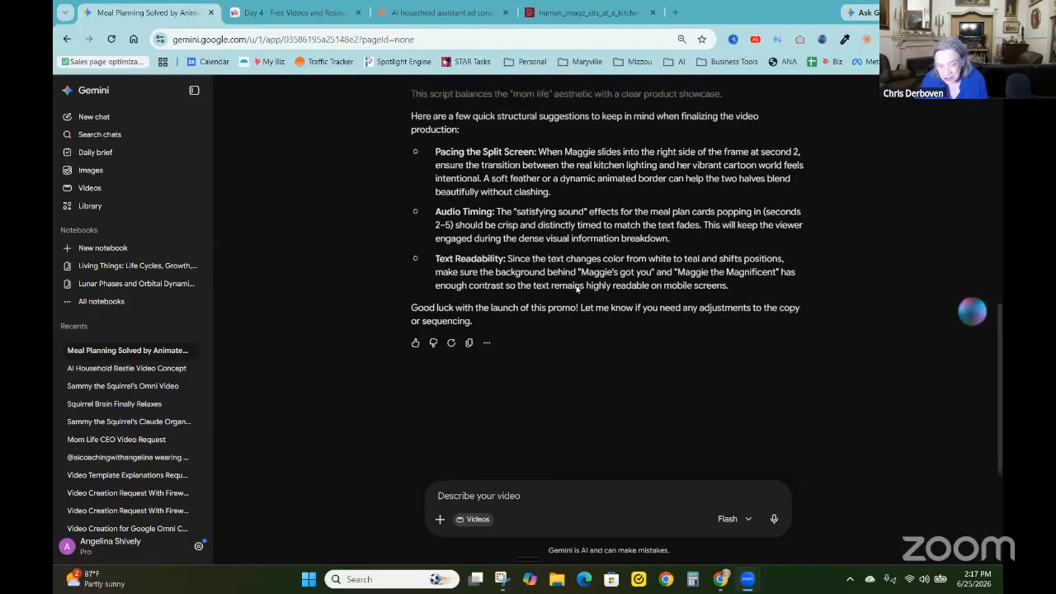
scroll(577, 288, up, 2)
scroll(664, 239, up, 4)
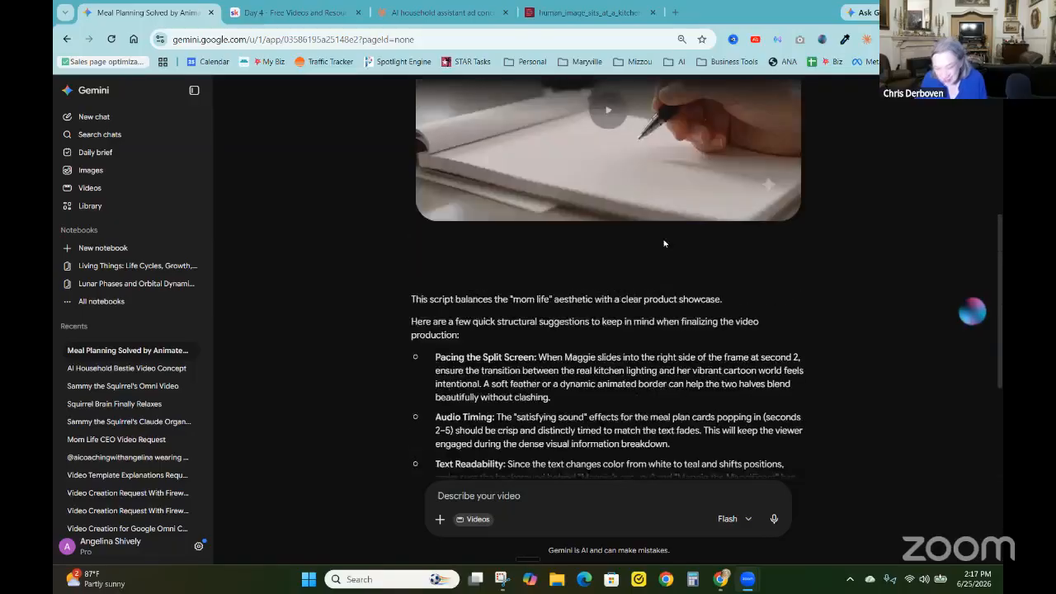
scroll(669, 266, down, 5)
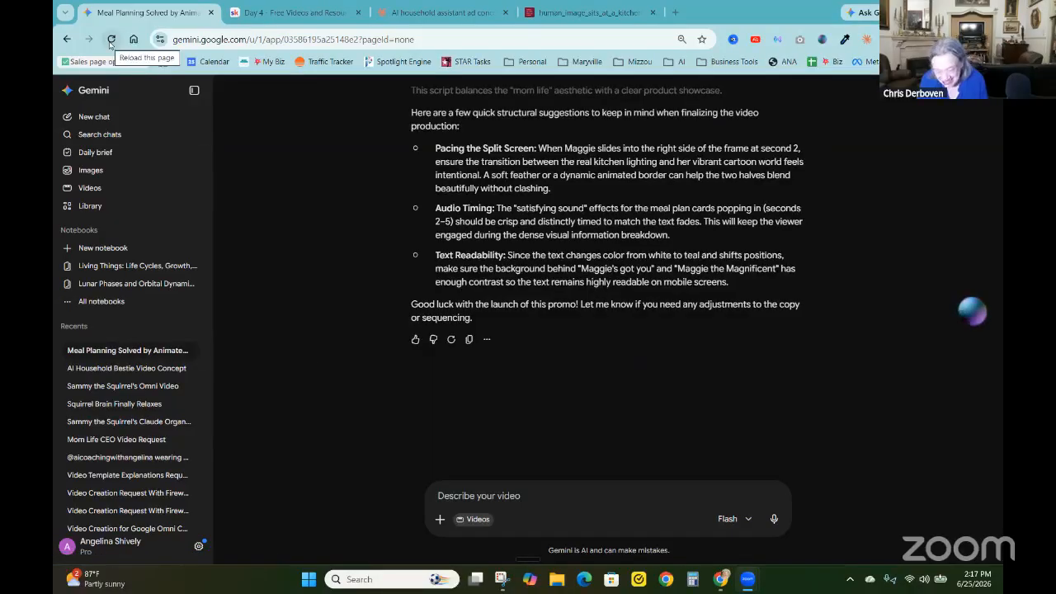
click(111, 39)
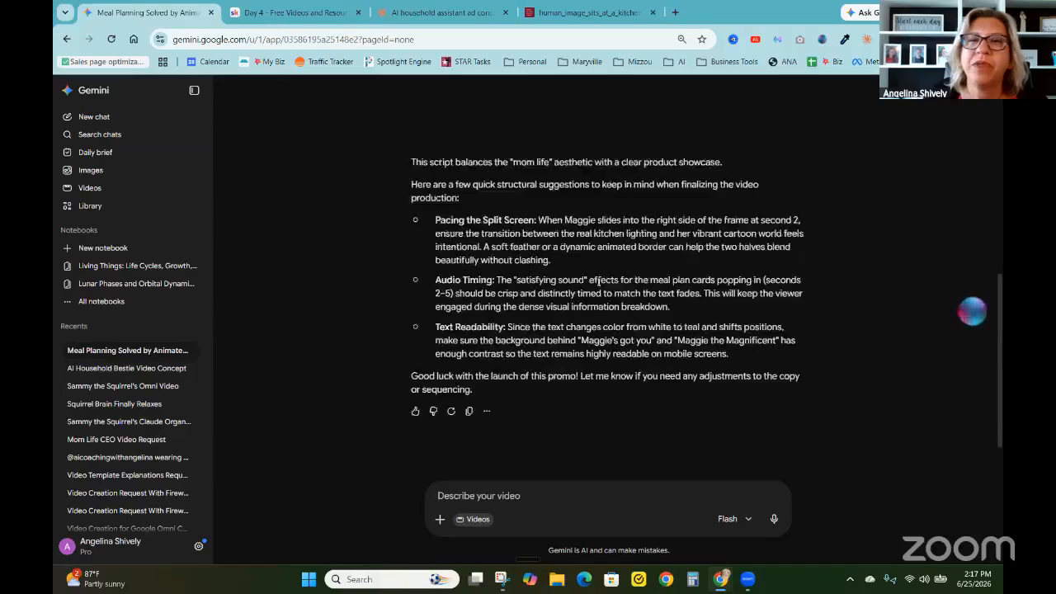
scroll(598, 281, up, 3)
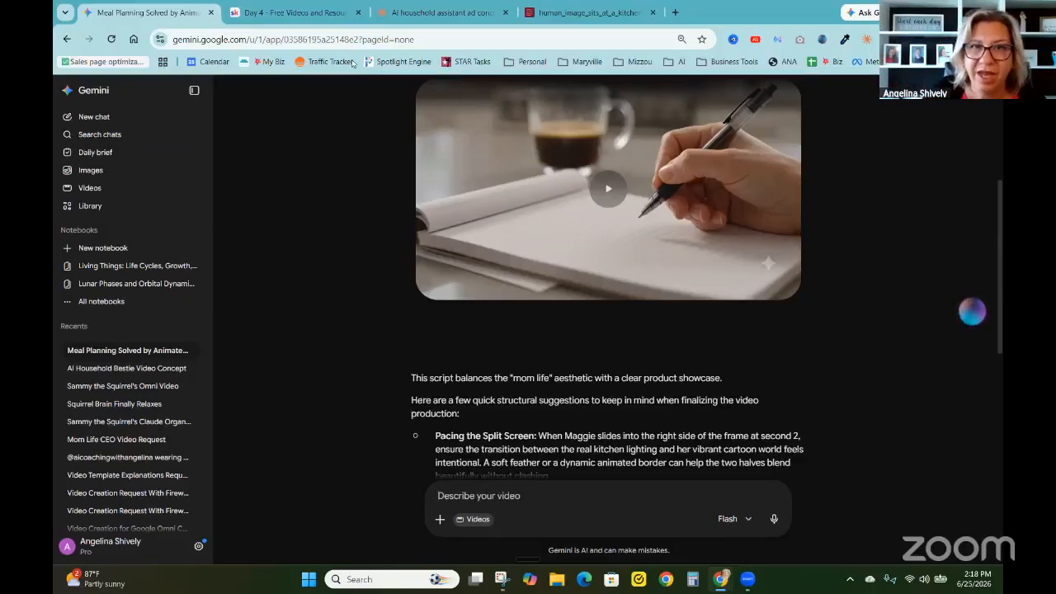
Switch to Claude and copy only the Omni Prompt paragraph, from "Fully animated scene" to "filling the screen", without its heading
click(445, 13)
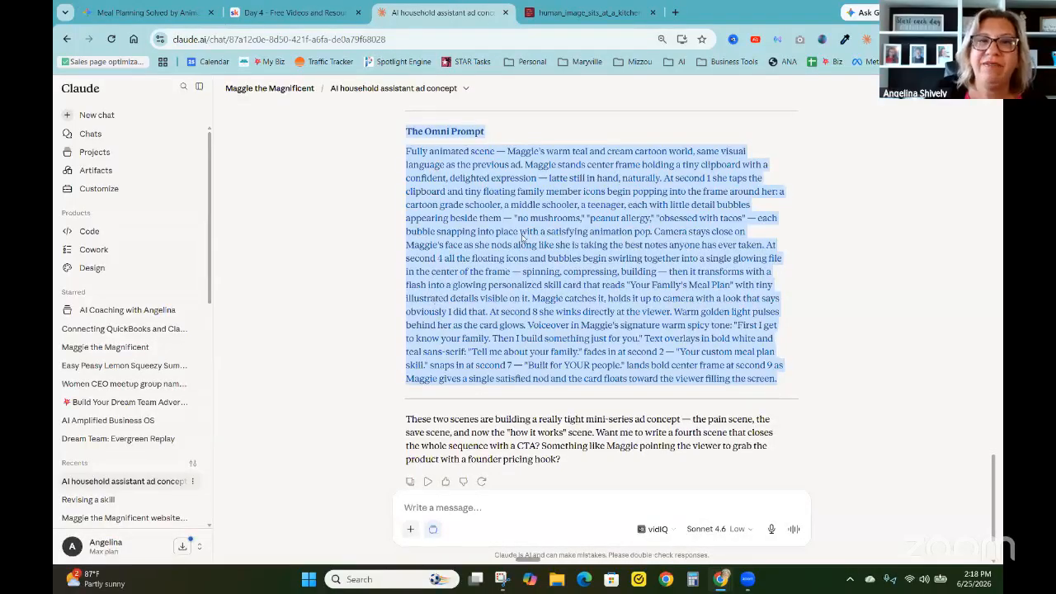
click(522, 237)
right_click(521, 238)
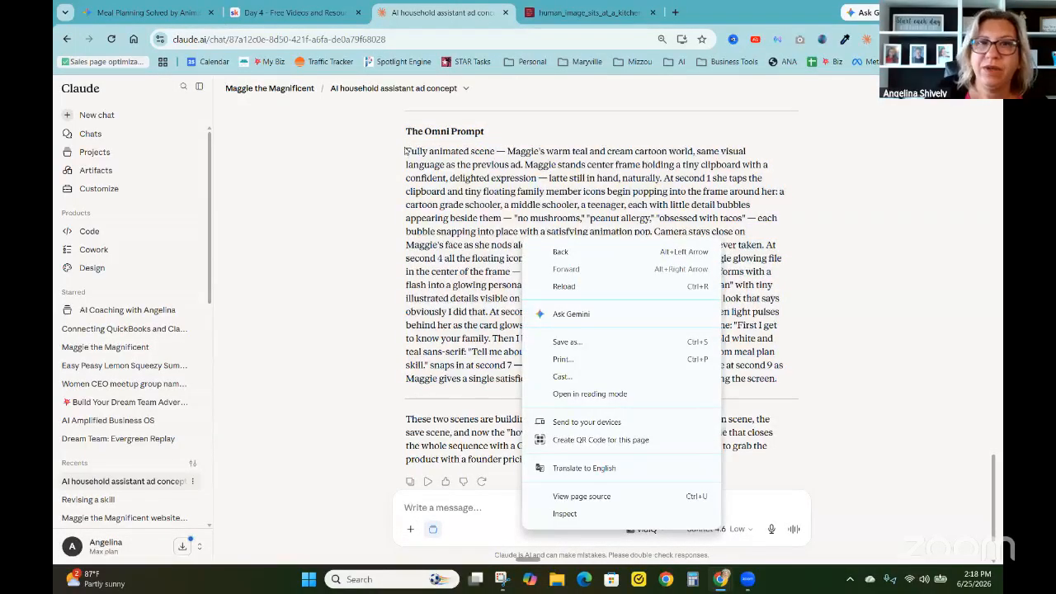
drag(406, 149, 814, 378)
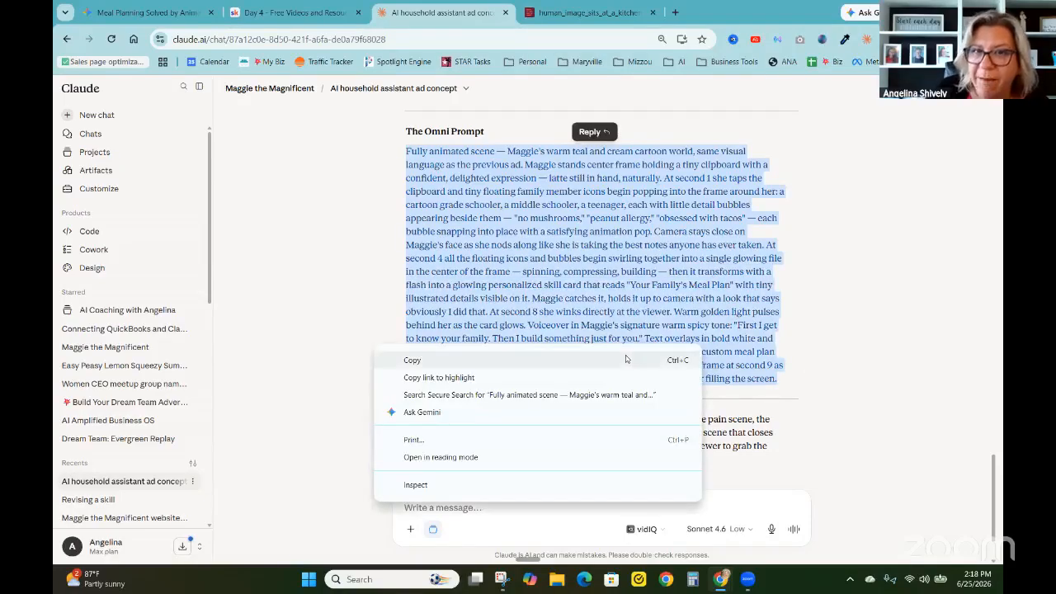
click(628, 359)
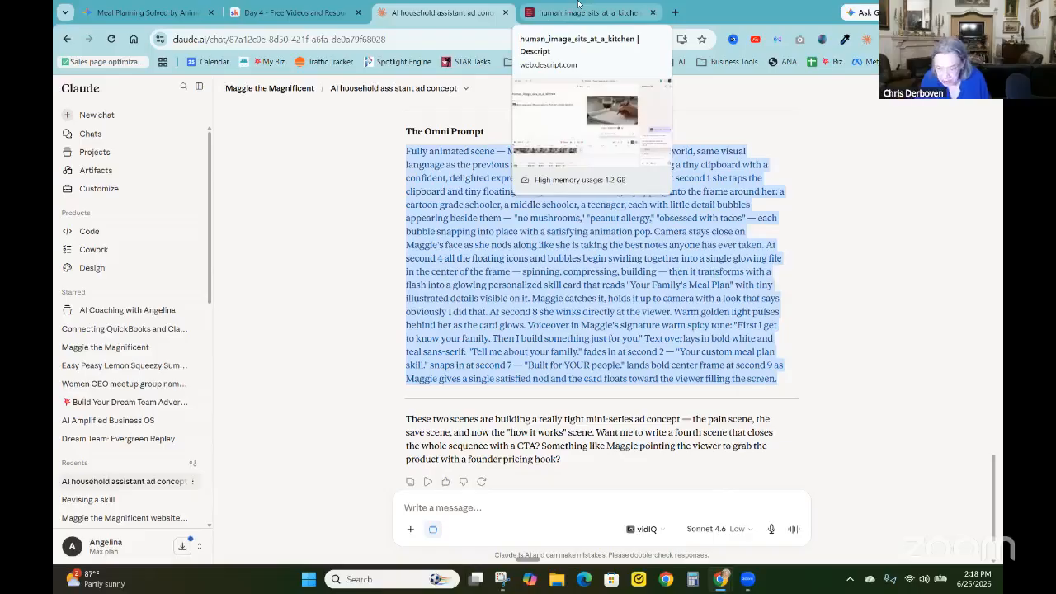
Return to Gemini and start a new chat in video creation mode
click(155, 14)
scroll(313, 289, down, 4)
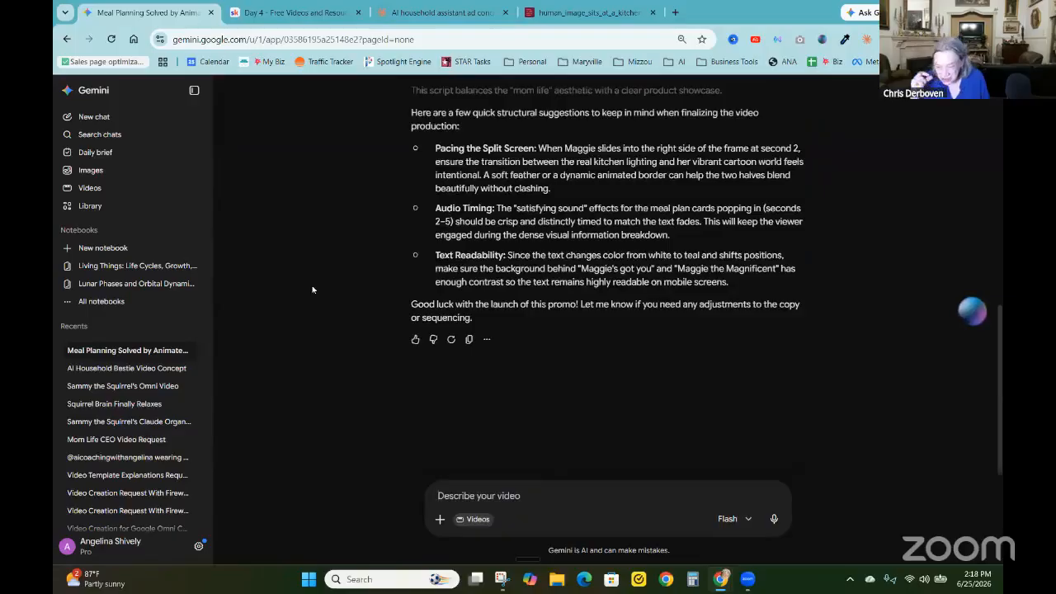
click(94, 117)
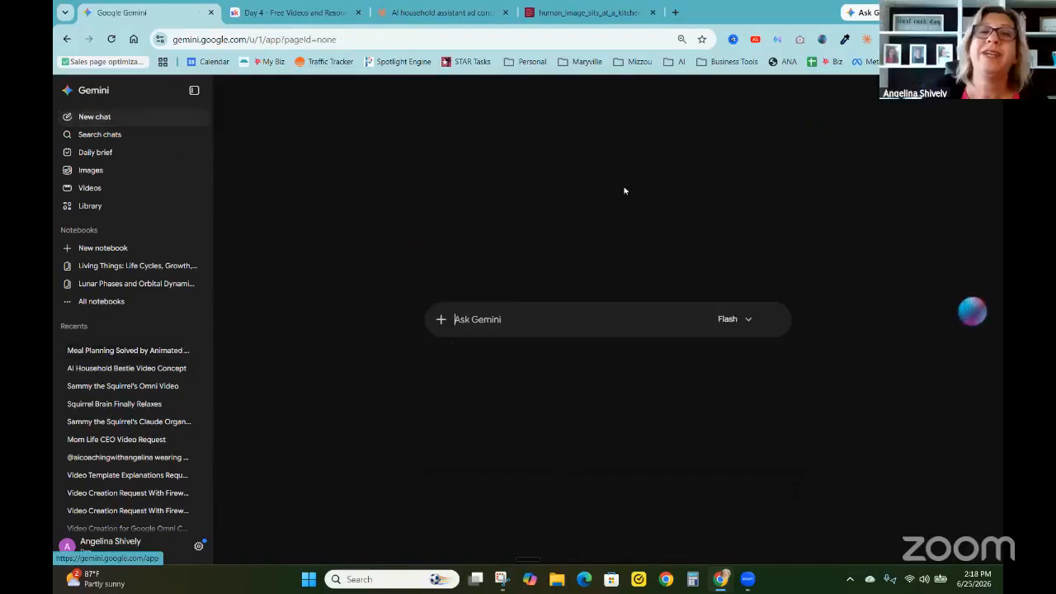
click(441, 320)
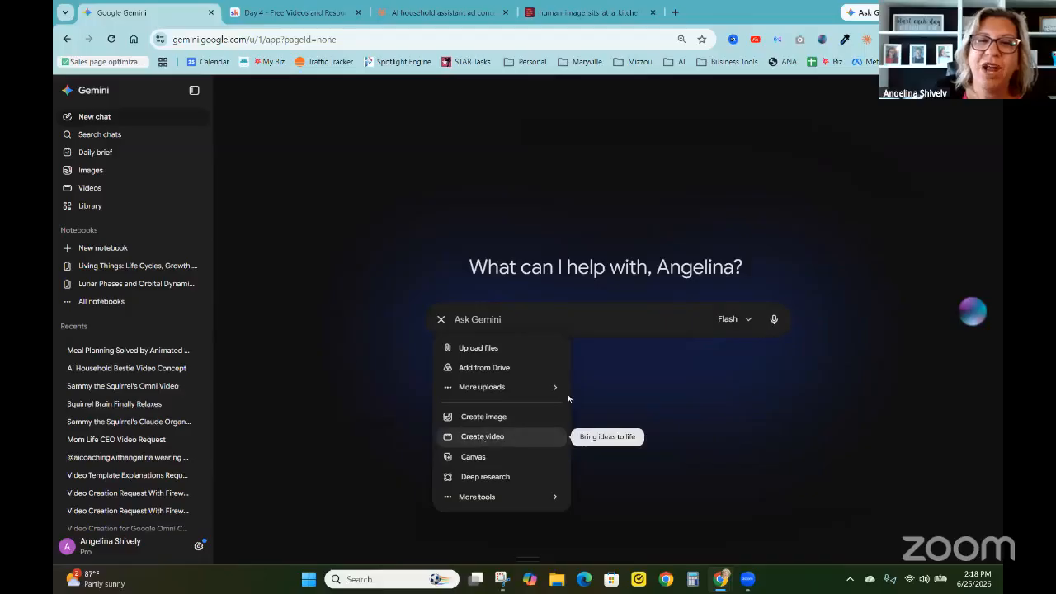
click(486, 436)
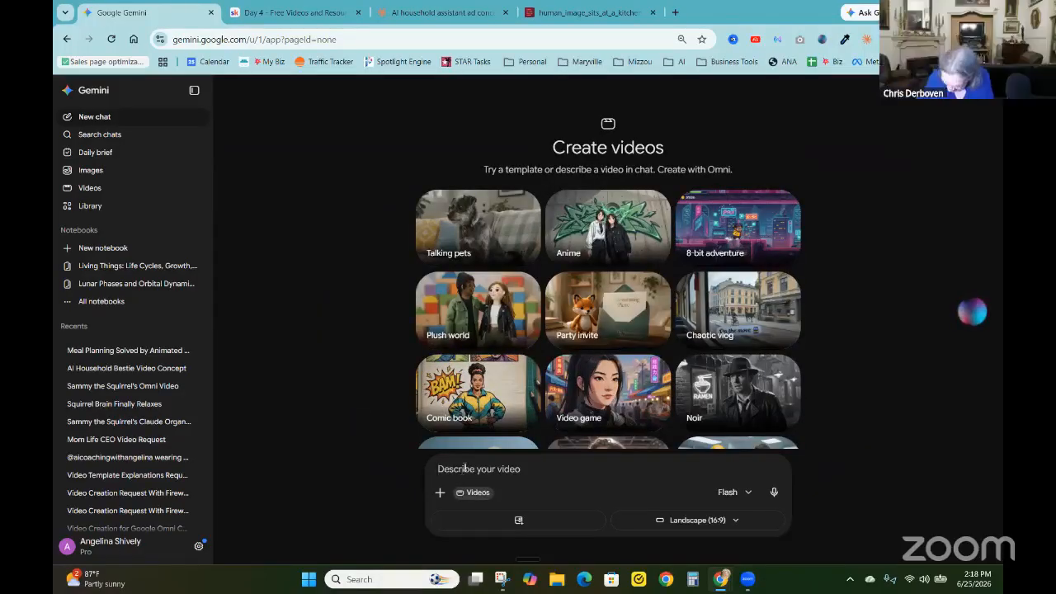
Paste the copied Omni prompt into the video chat and attach the Maggie image, ChatGPT Image Jun 25, 2026, 01_50_19 PM
click(464, 469)
key(ctrl+v)
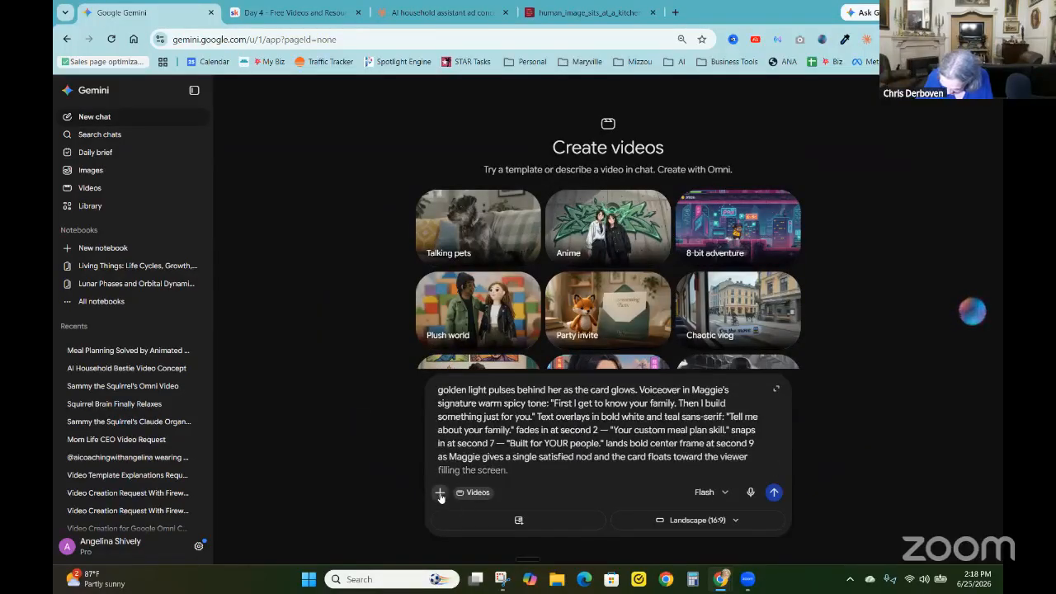
click(441, 493)
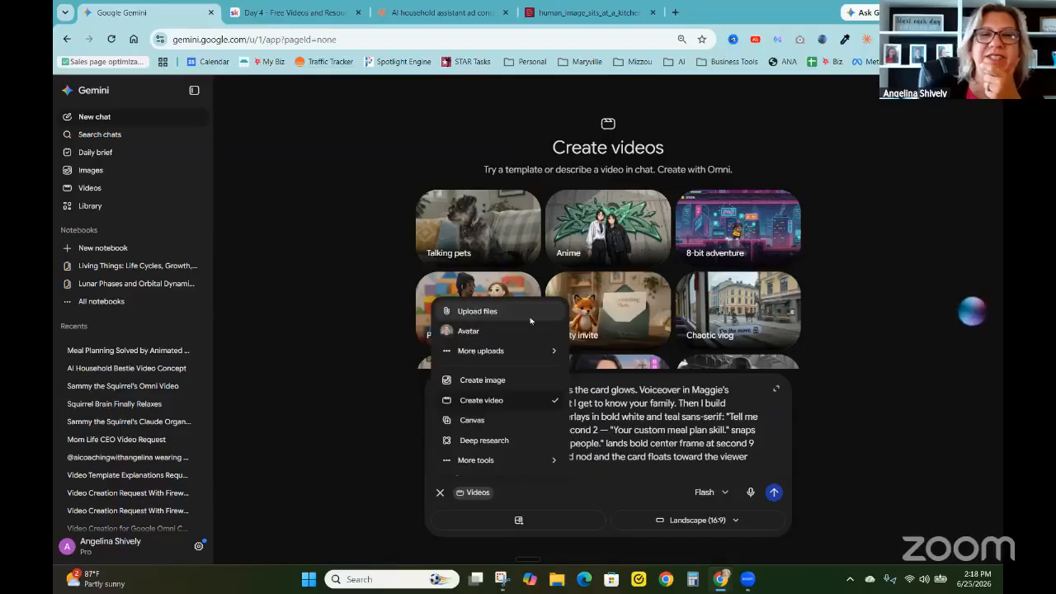
click(466, 317)
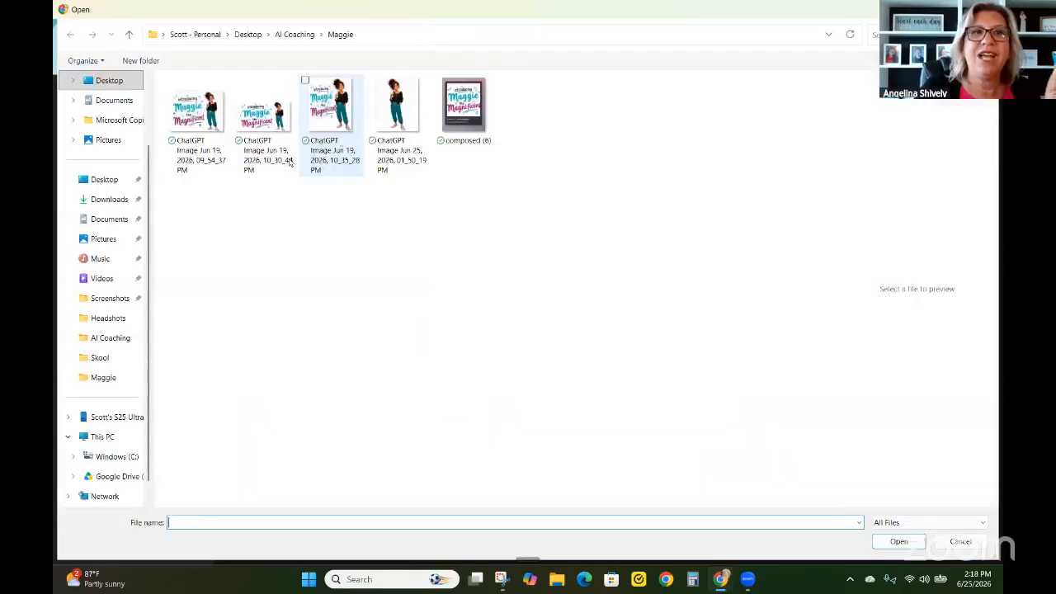
click(397, 111)
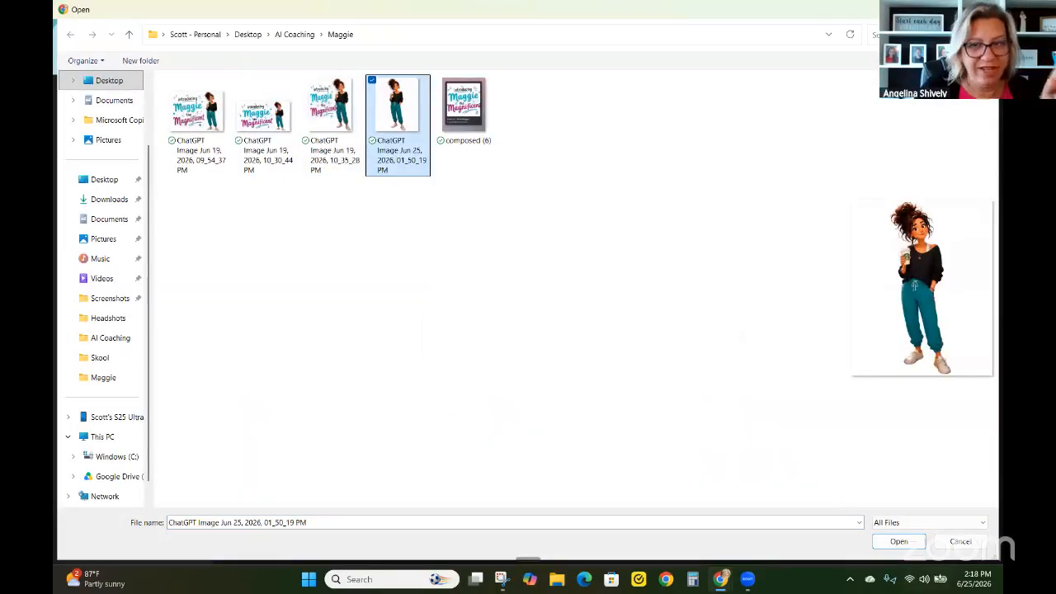
click(899, 542)
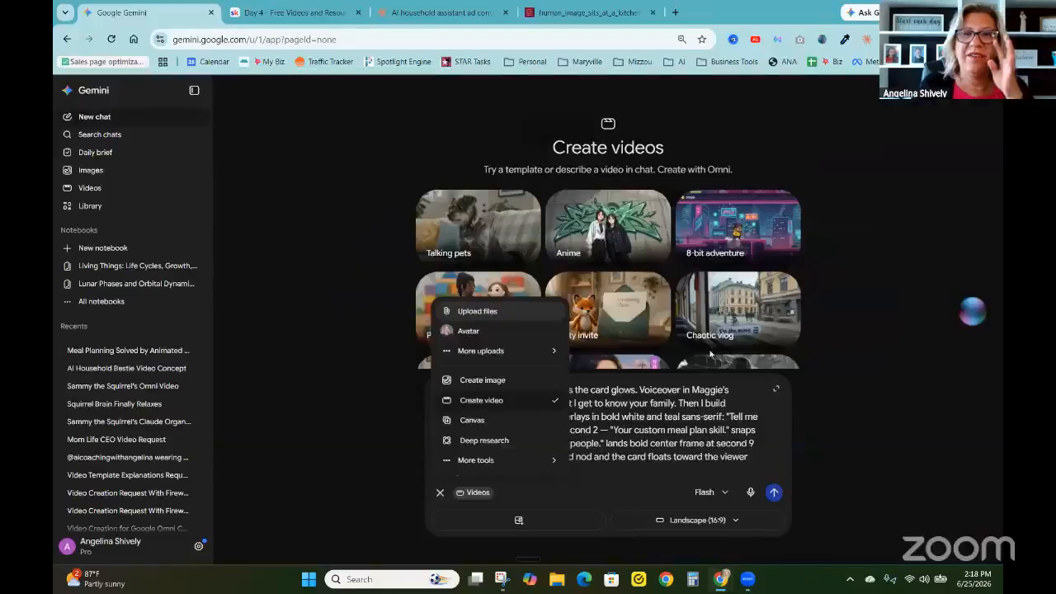
Delete "Maggie's warm teal and cream cartoon world, same visual language as the previous ad." from the prompt and submit it
scroll(657, 419, up, 5)
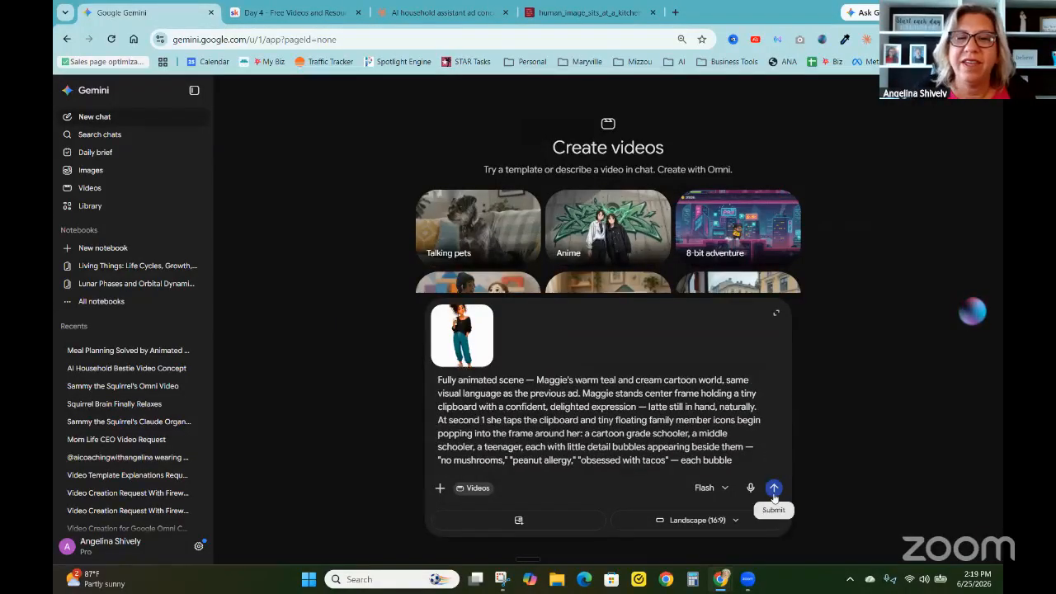
double_click(574, 393)
shift+click(537, 380)
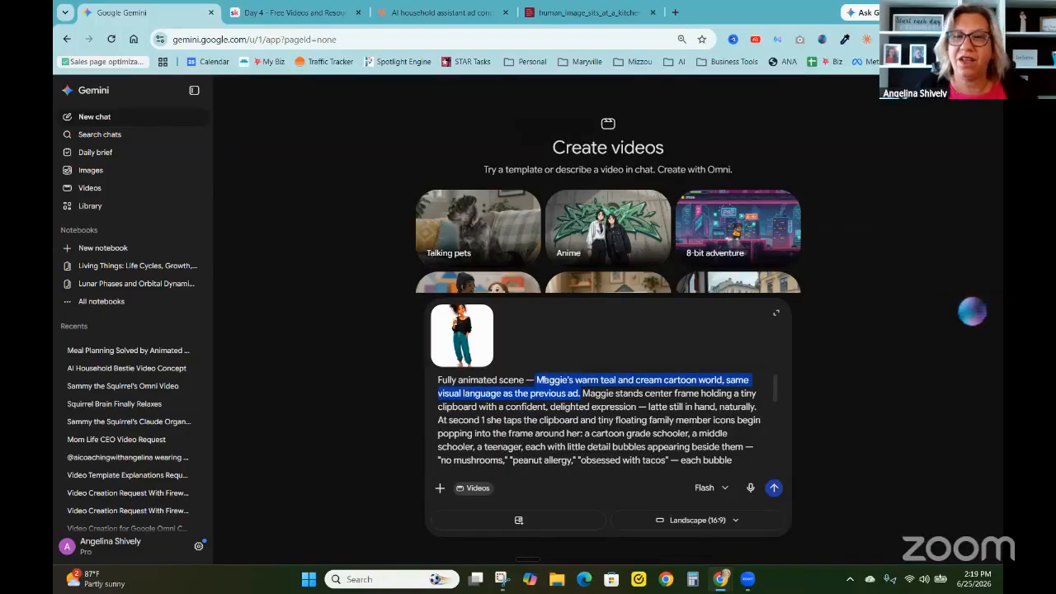
key(BackSpace)
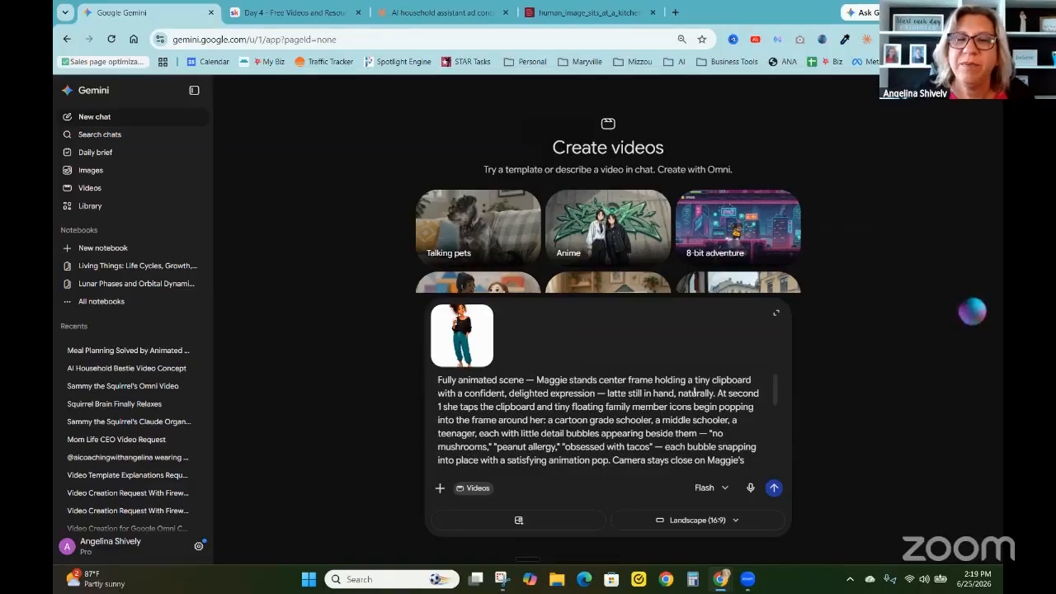
click(773, 488)
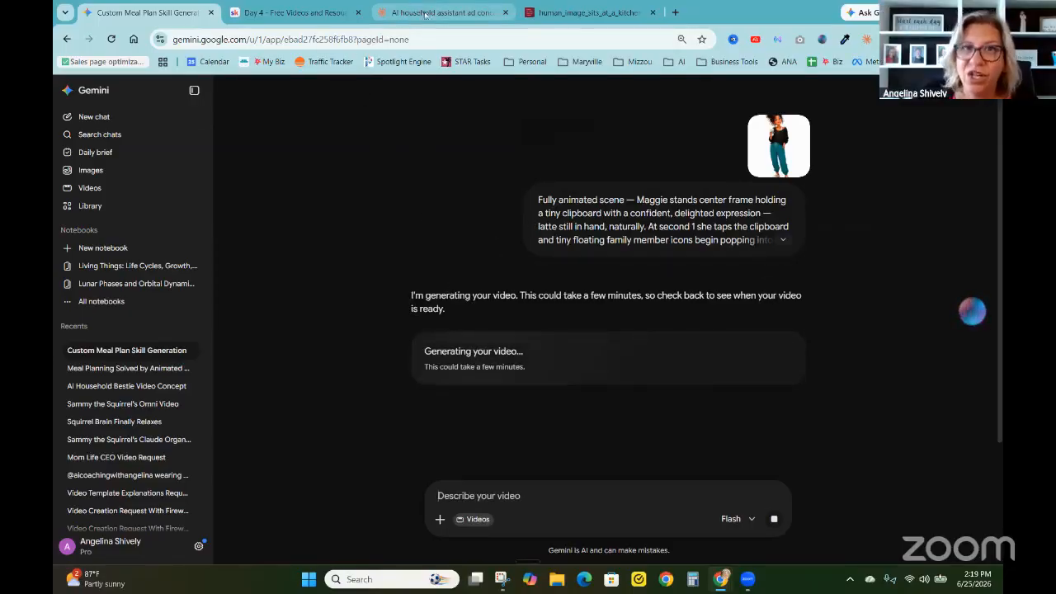
Expand the submitted prompt's text, play the generated Maggie video once it is ready, and download it
mouse_move(422, 13)
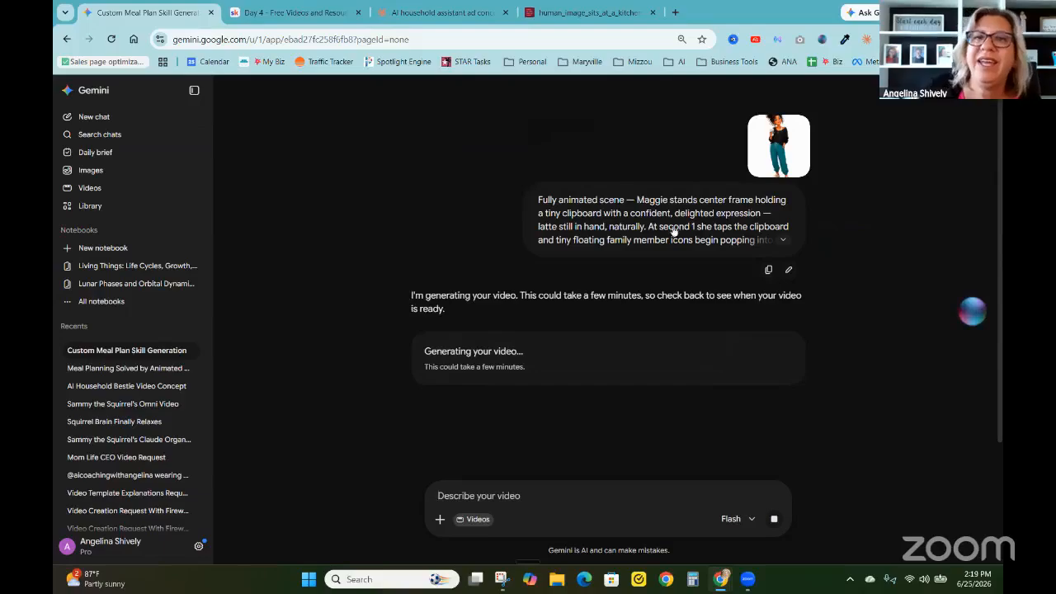
click(782, 239)
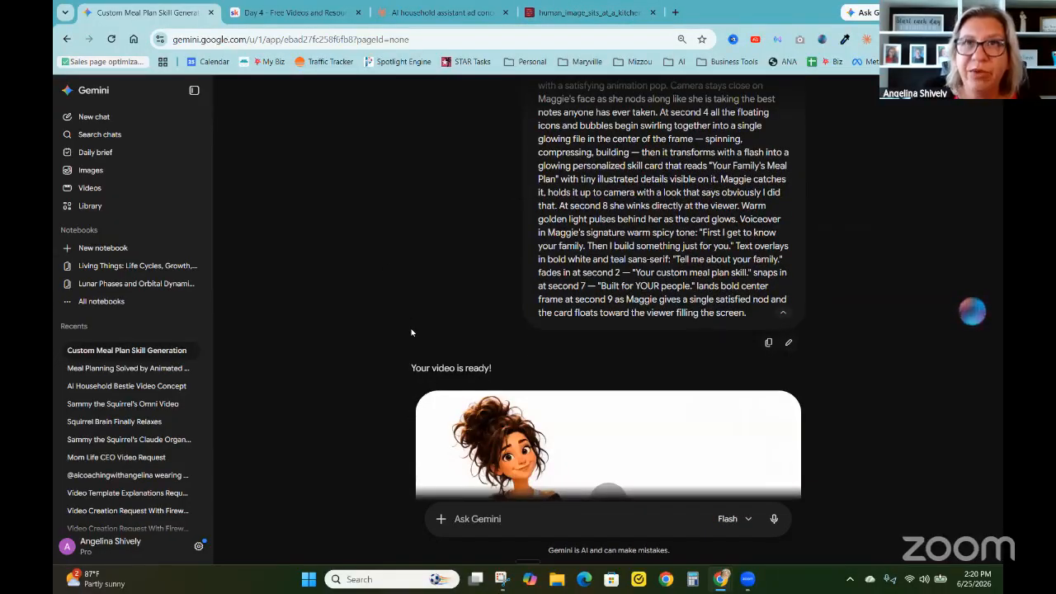
scroll(411, 332, down, 2)
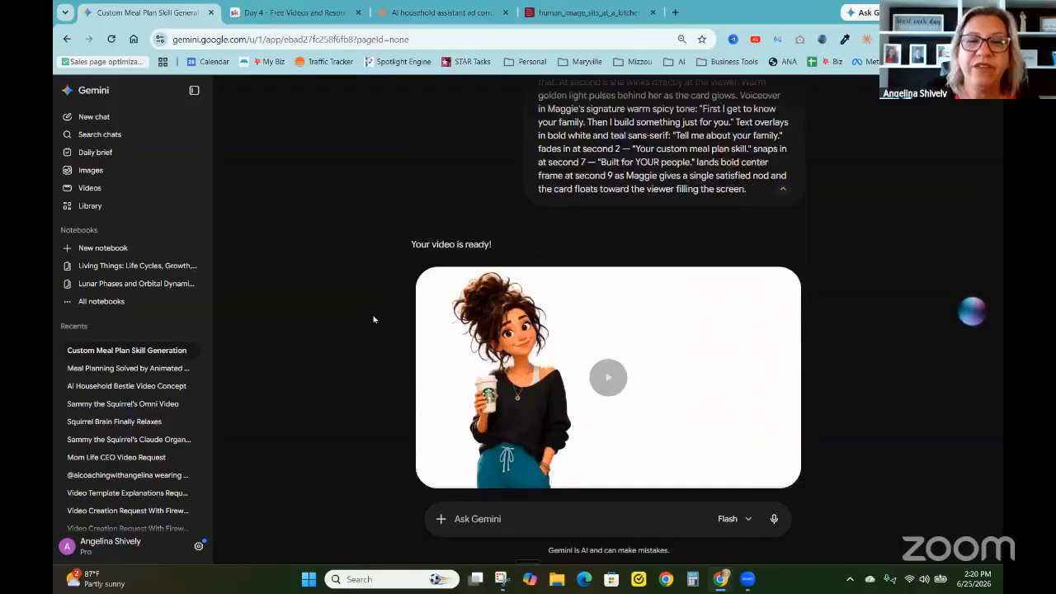
scroll(372, 320, down, 1)
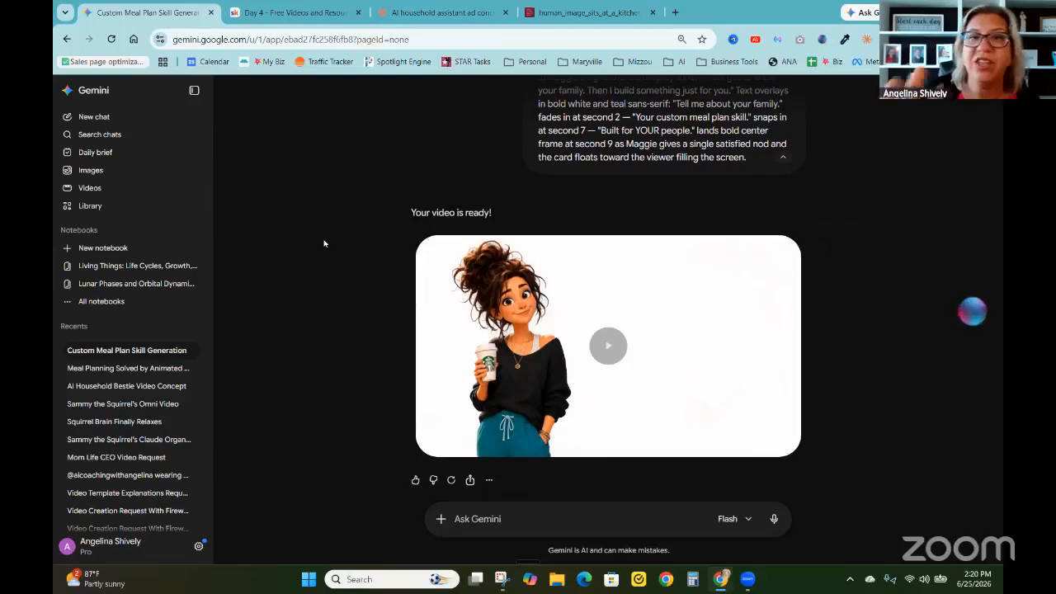
click(607, 346)
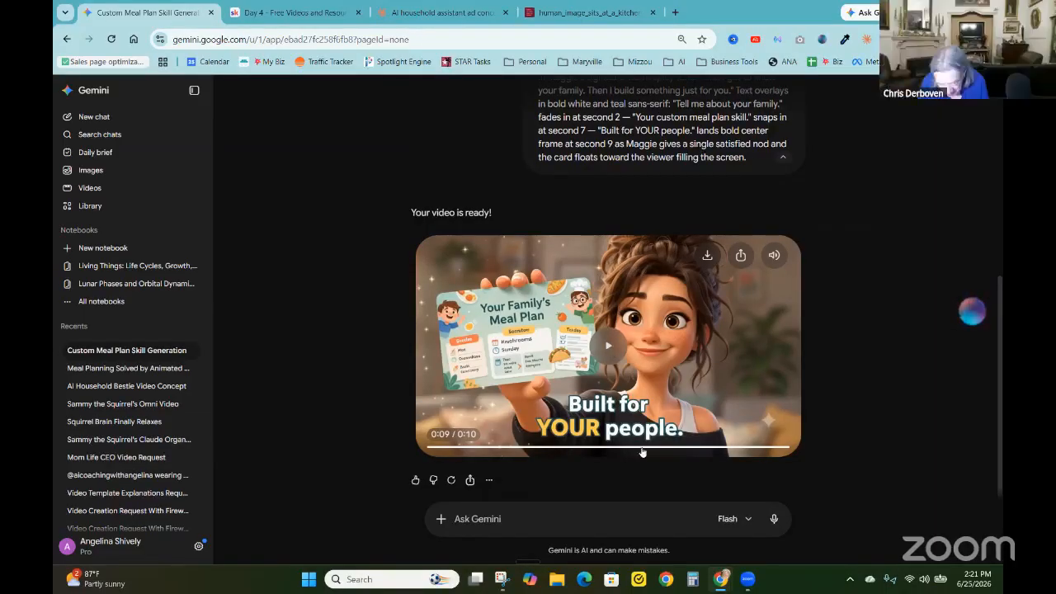
click(706, 257)
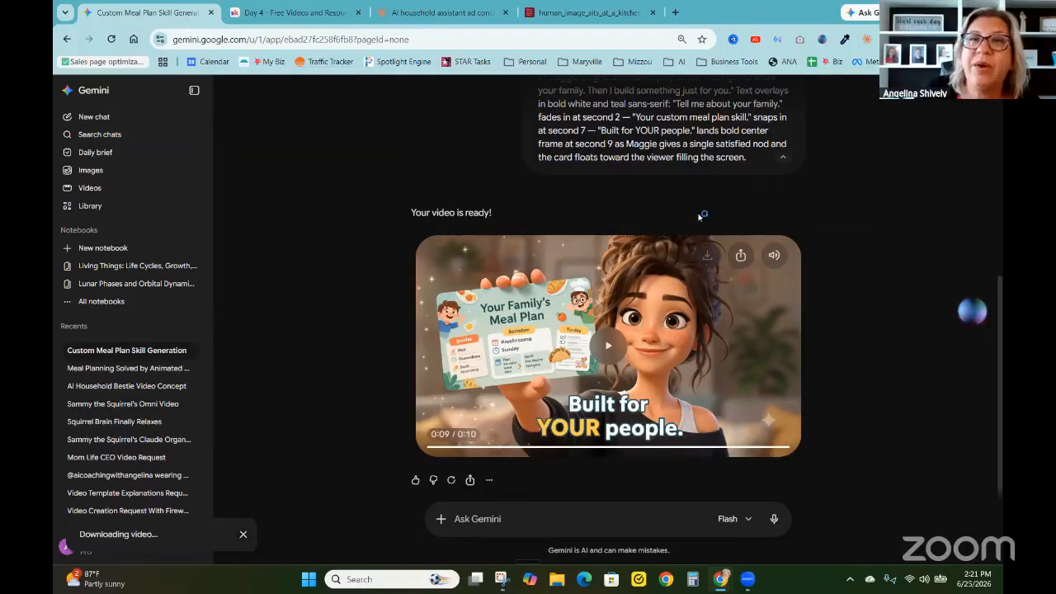
Switch to Descript, add the downloaded Fully_animated_scene_—_Maggie.mp4 after the first clip, and play the composition from 0:07
click(572, 8)
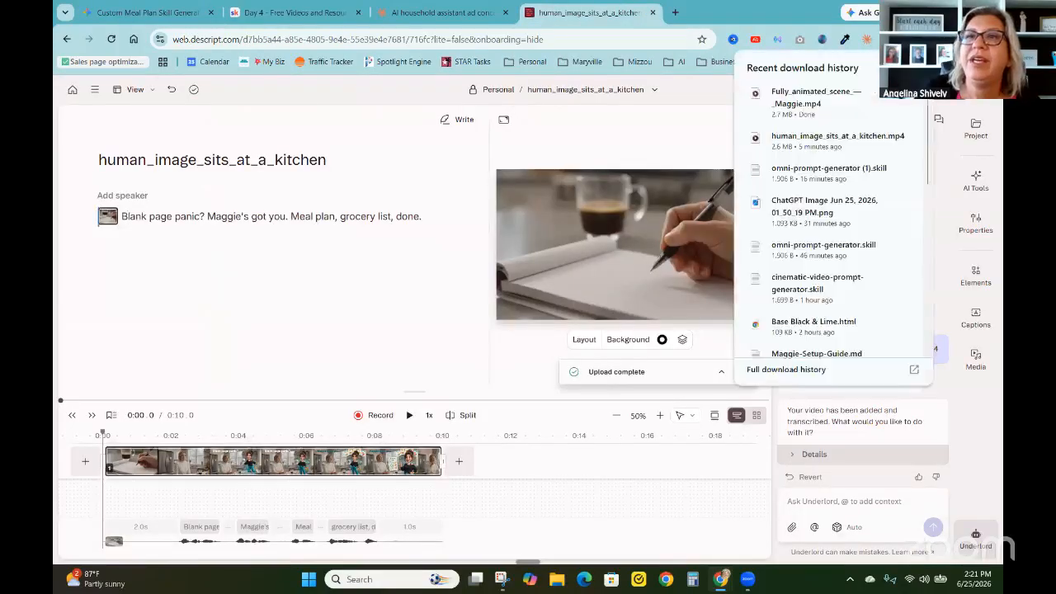
drag(808, 97, 484, 468)
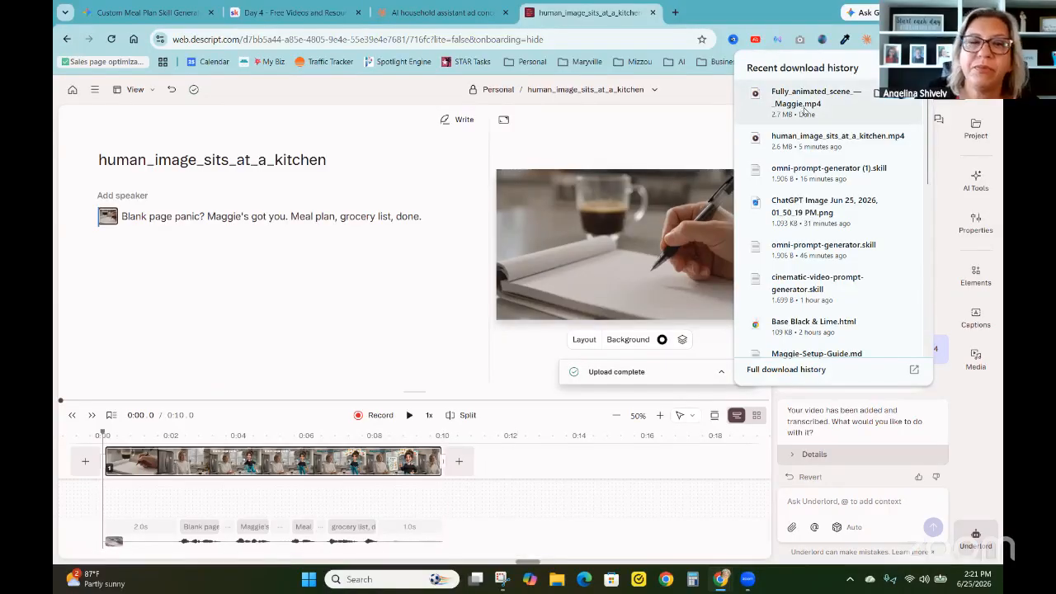
drag(794, 109, 468, 468)
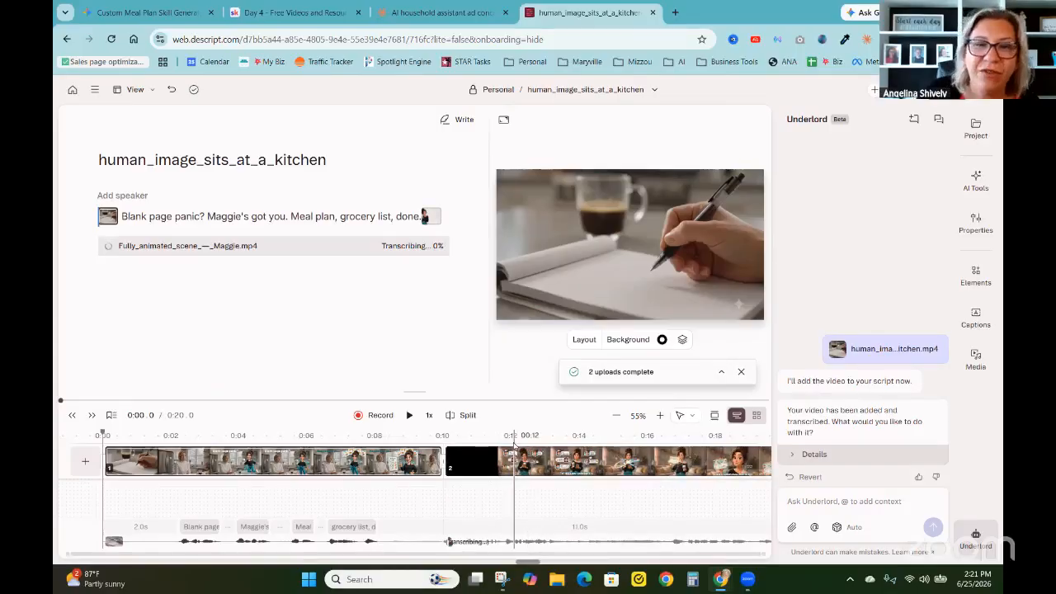
click(343, 460)
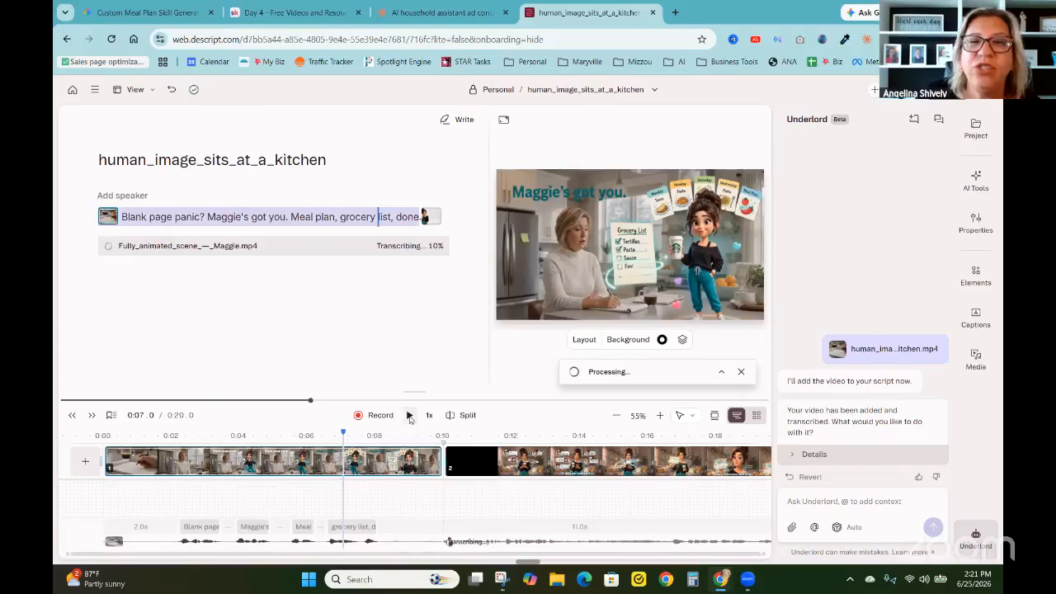
click(409, 415)
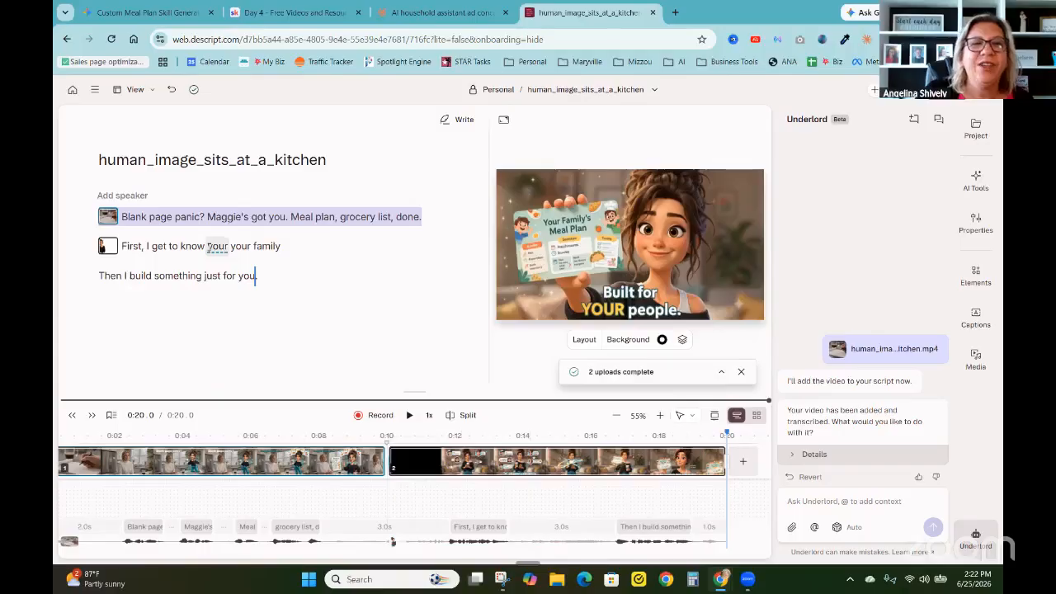
Cut the duplicated word "your" from "First, I get to know your your family" and play back the edited line
double_click(212, 246)
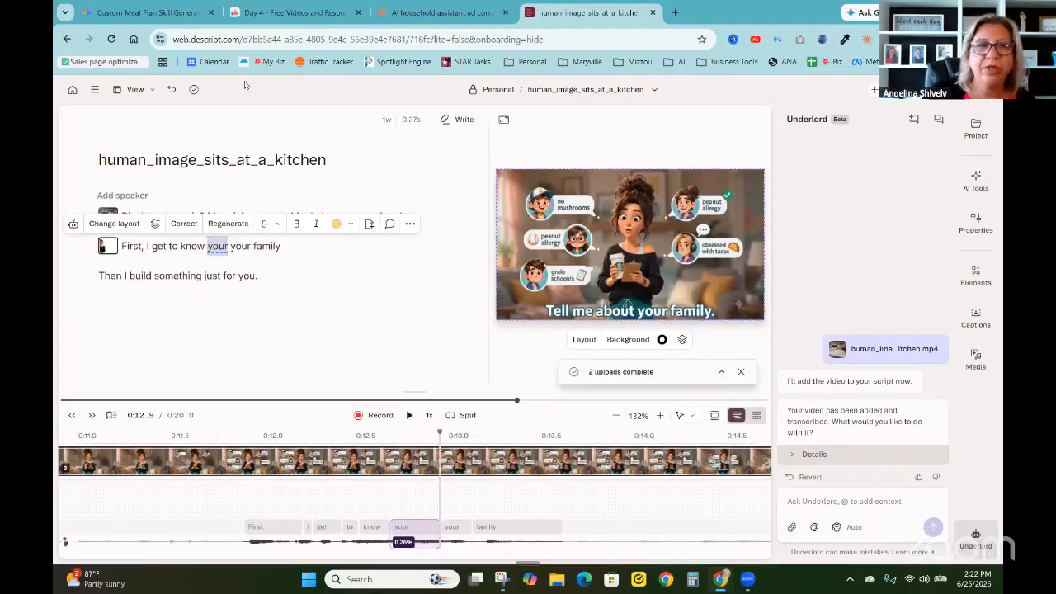
key(Delete)
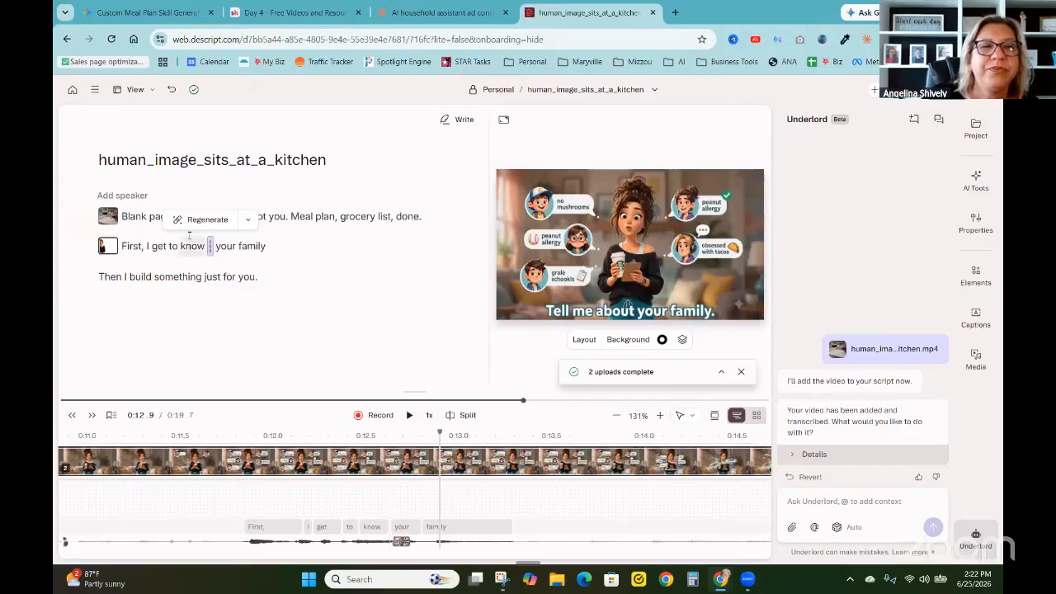
click(151, 245)
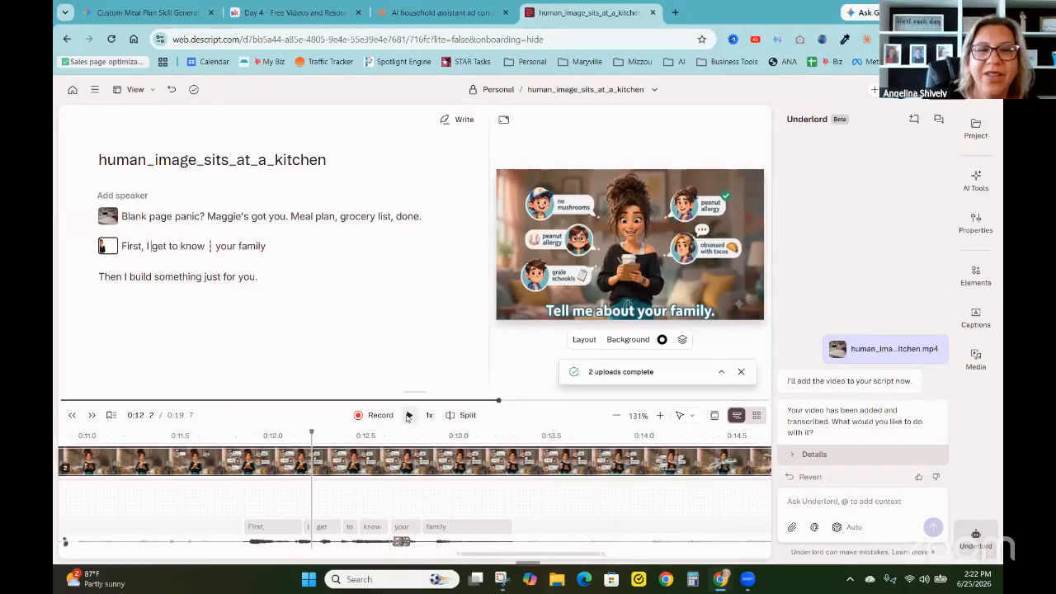
click(407, 416)
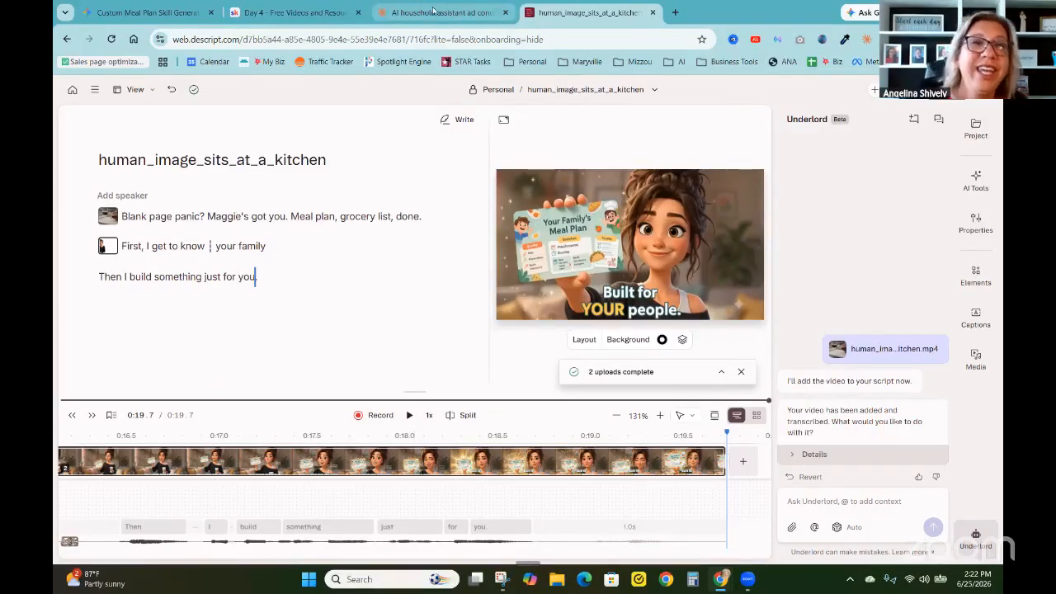
Switch to the Skool community, close the omni-prompt-generator.skill preview, and open Free Videos and Resources in the classroom
click(268, 6)
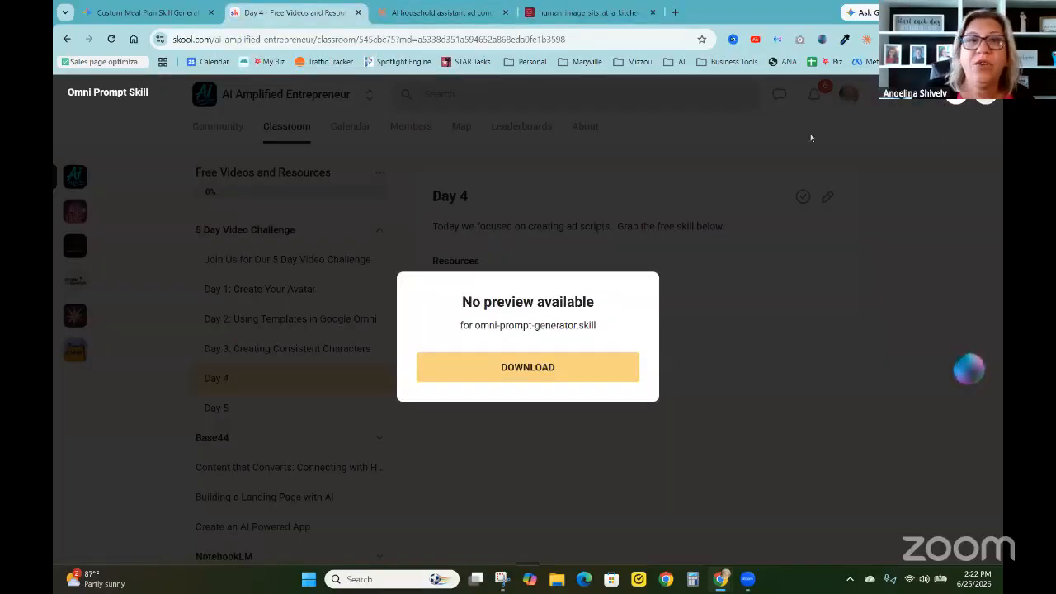
click(522, 181)
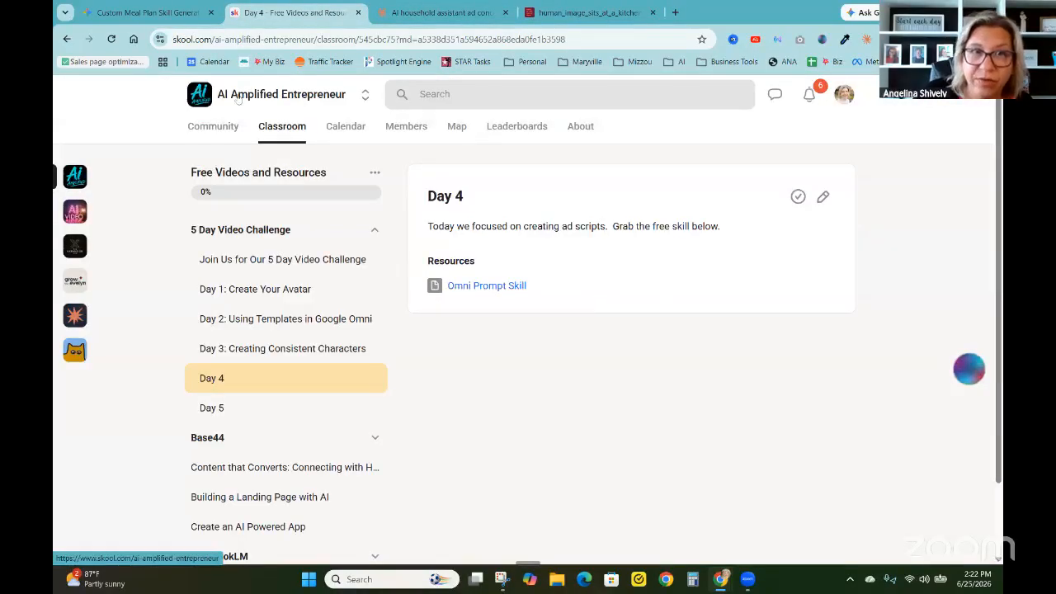
click(196, 127)
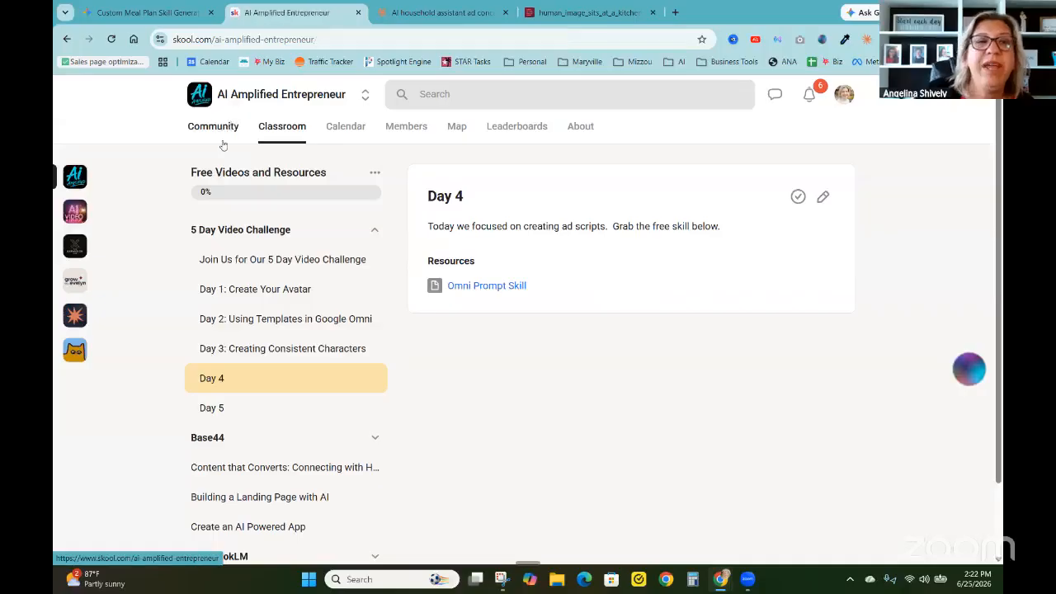
click(289, 131)
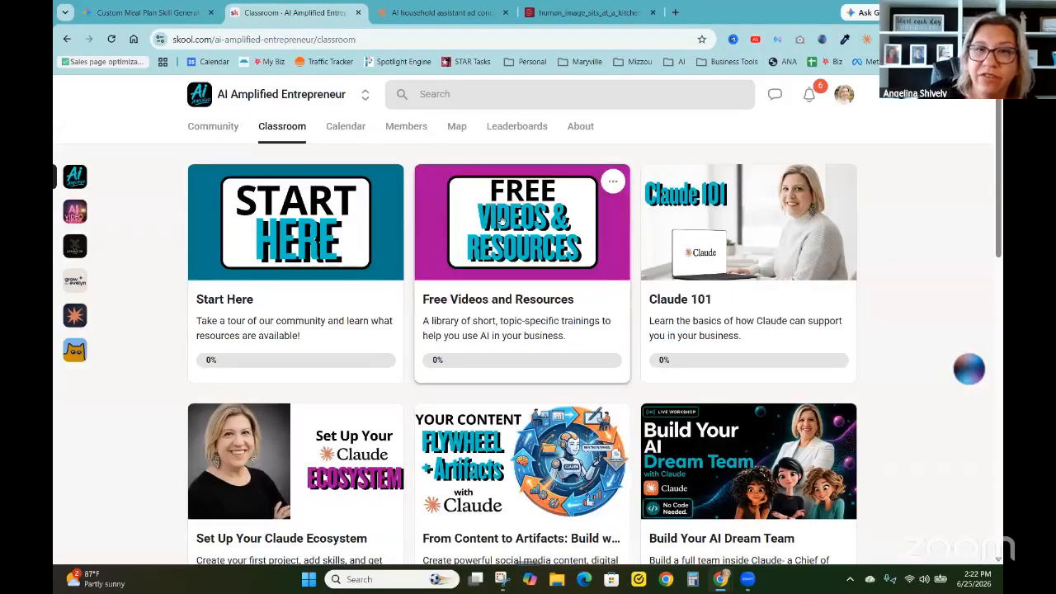
click(503, 225)
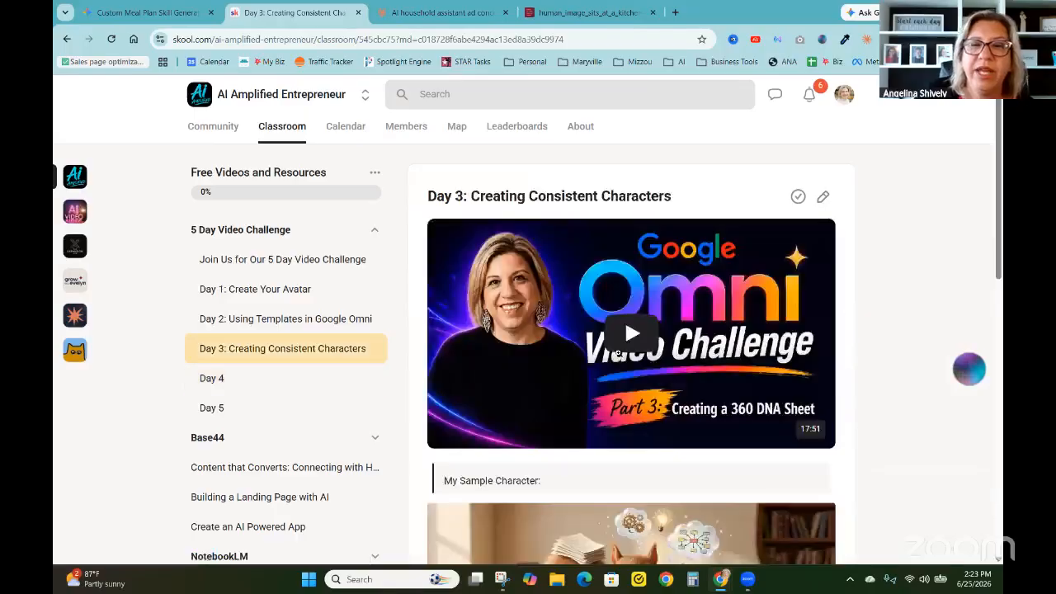
Open the homework post linked in the Day 3 lesson, view the character brand sheet shared in its comments, and close both
scroll(618, 355, down, 10)
scroll(622, 365, up, 3)
scroll(656, 399, down, 3)
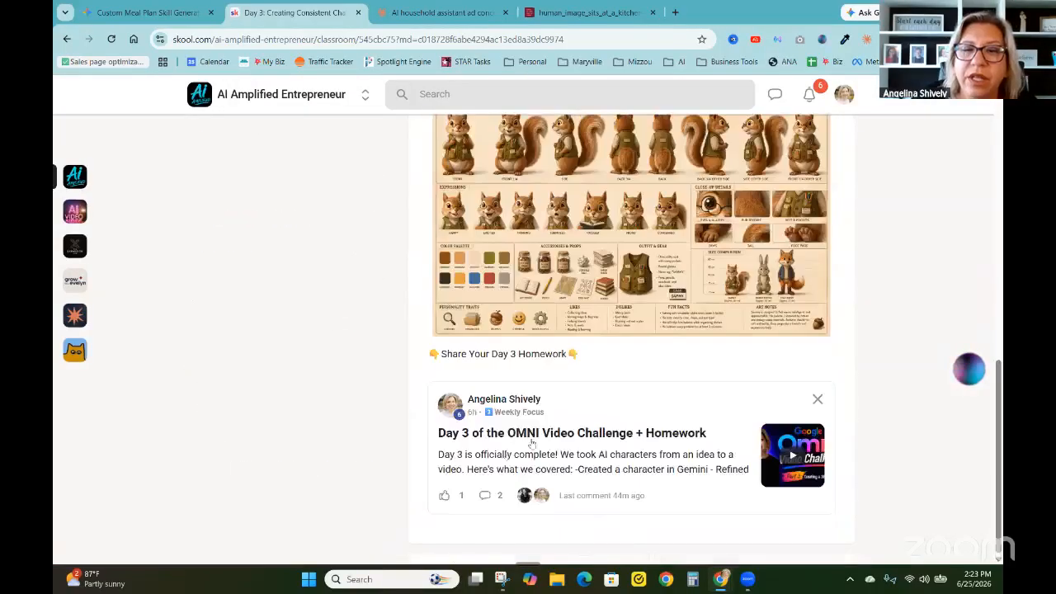
click(661, 416)
scroll(658, 409, down, 5)
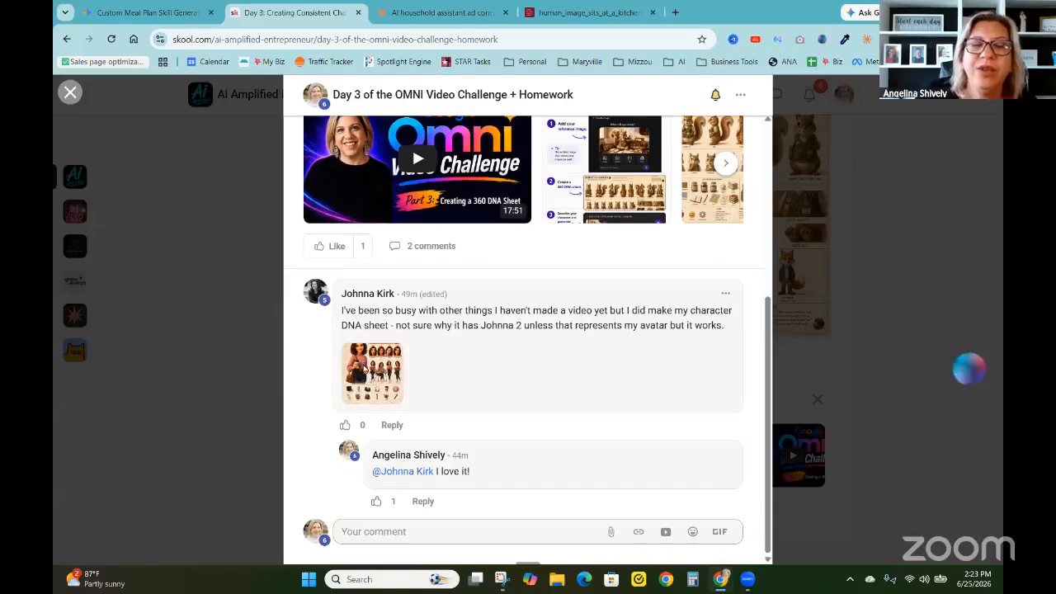
click(364, 367)
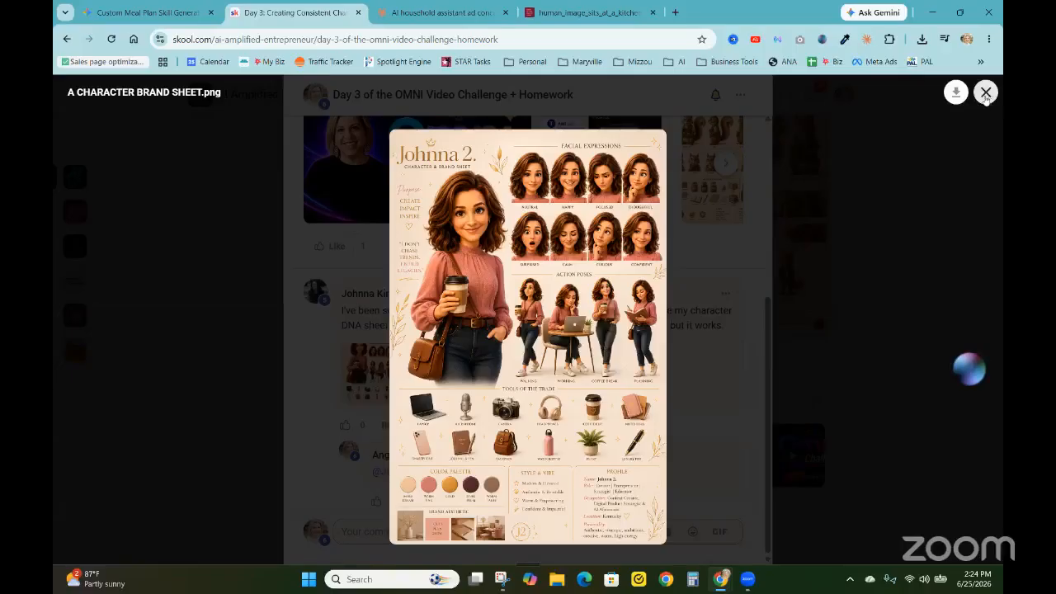
click(986, 93)
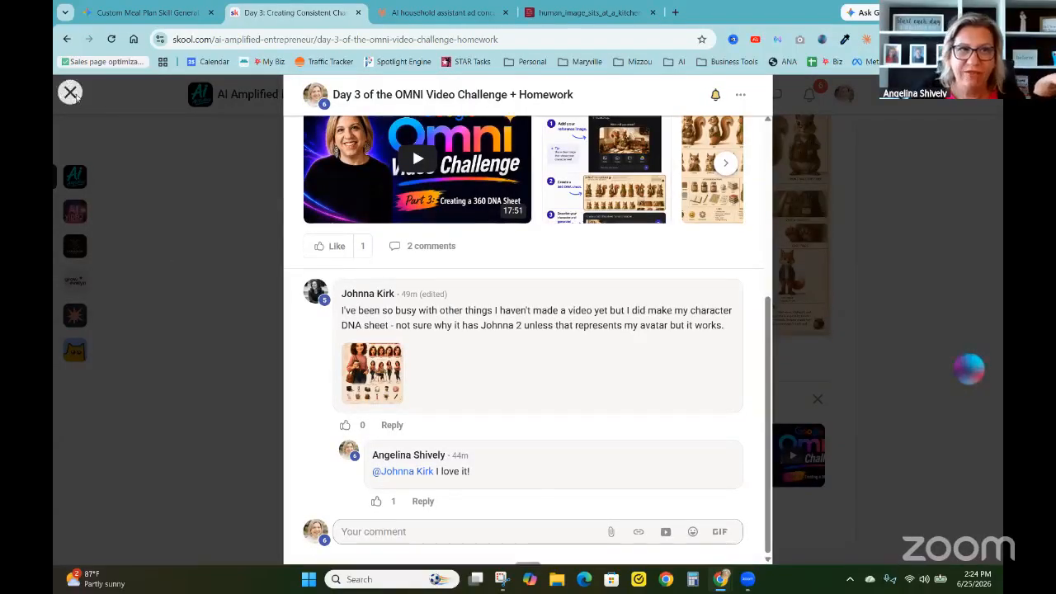
click(71, 92)
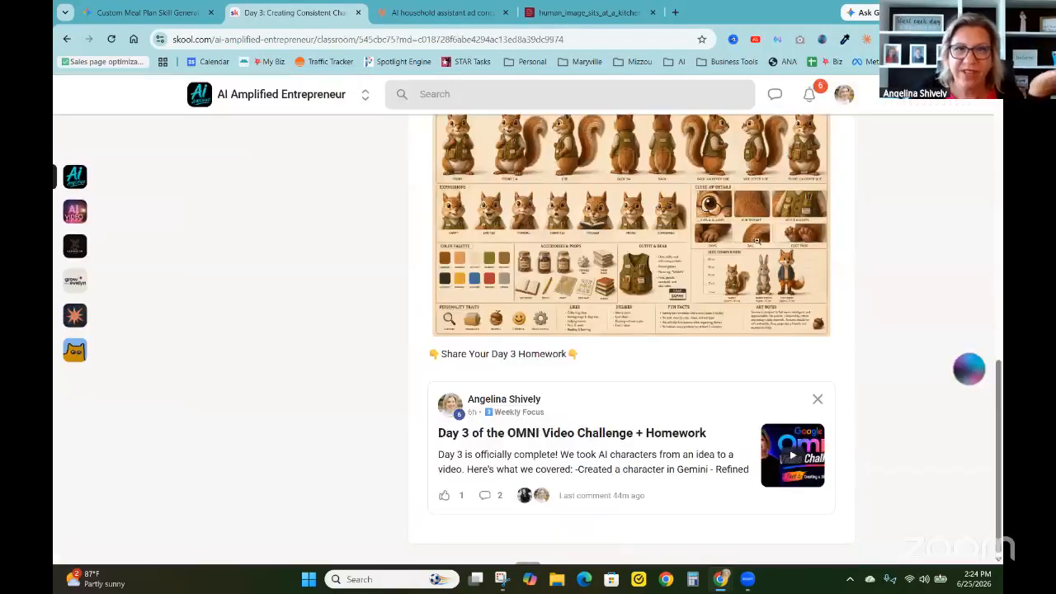
Check the community notifications and close the list
click(811, 96)
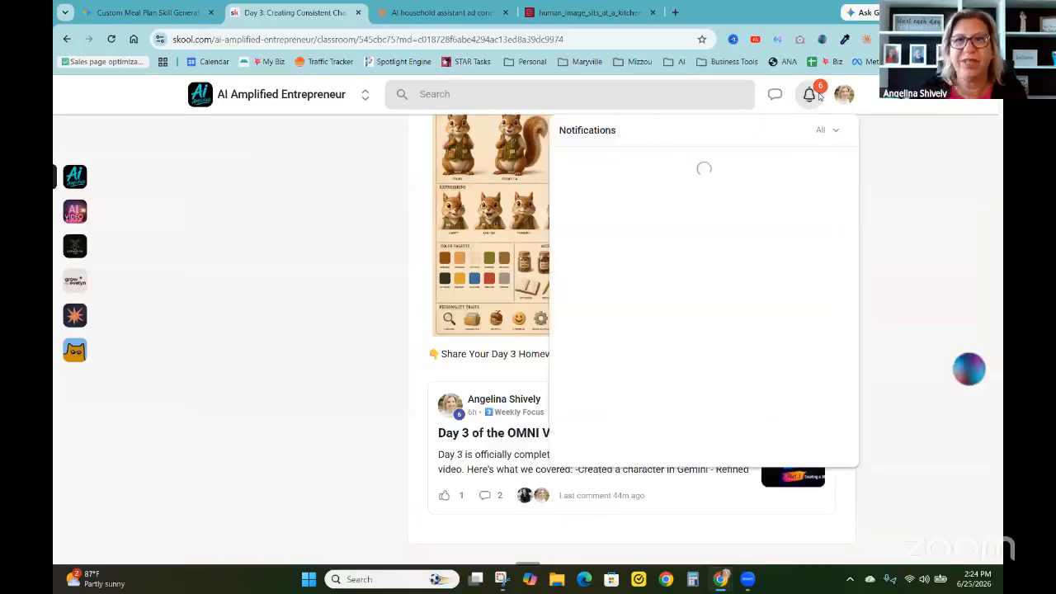
click(969, 160)
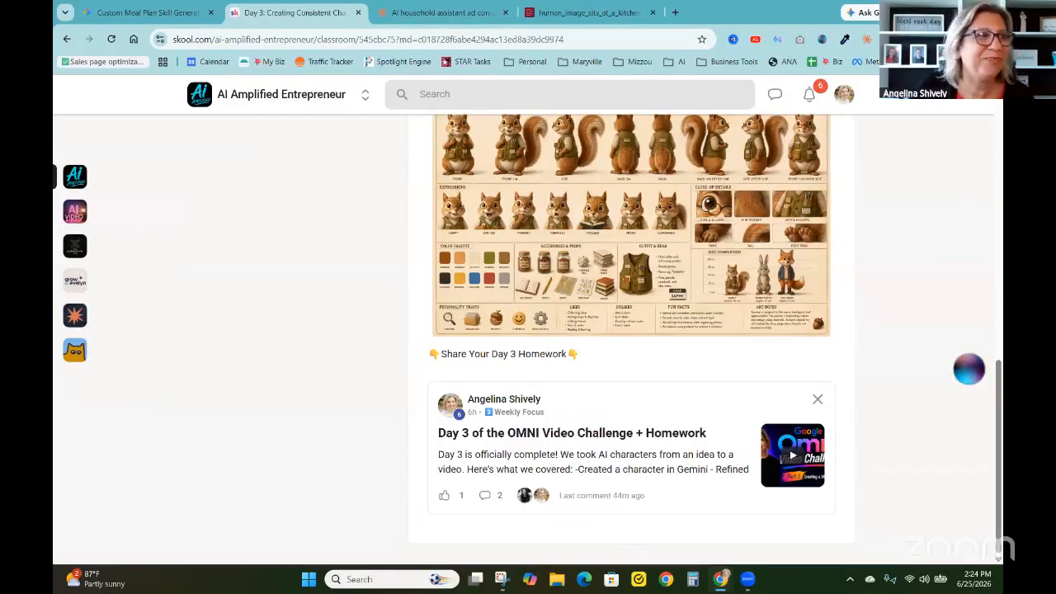